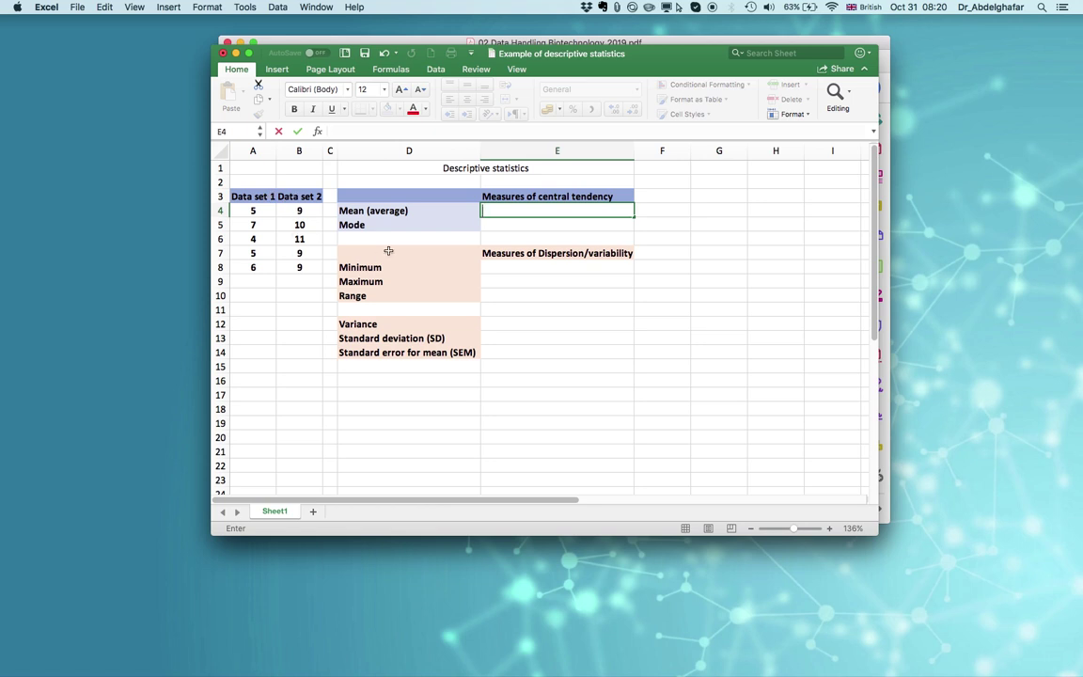
Give the merged Descriptive statistics title cell D1 a light lavender fill, then bring the statistics slide forward
left_click(413, 167)
left_click(399, 109)
left_click(387, 109)
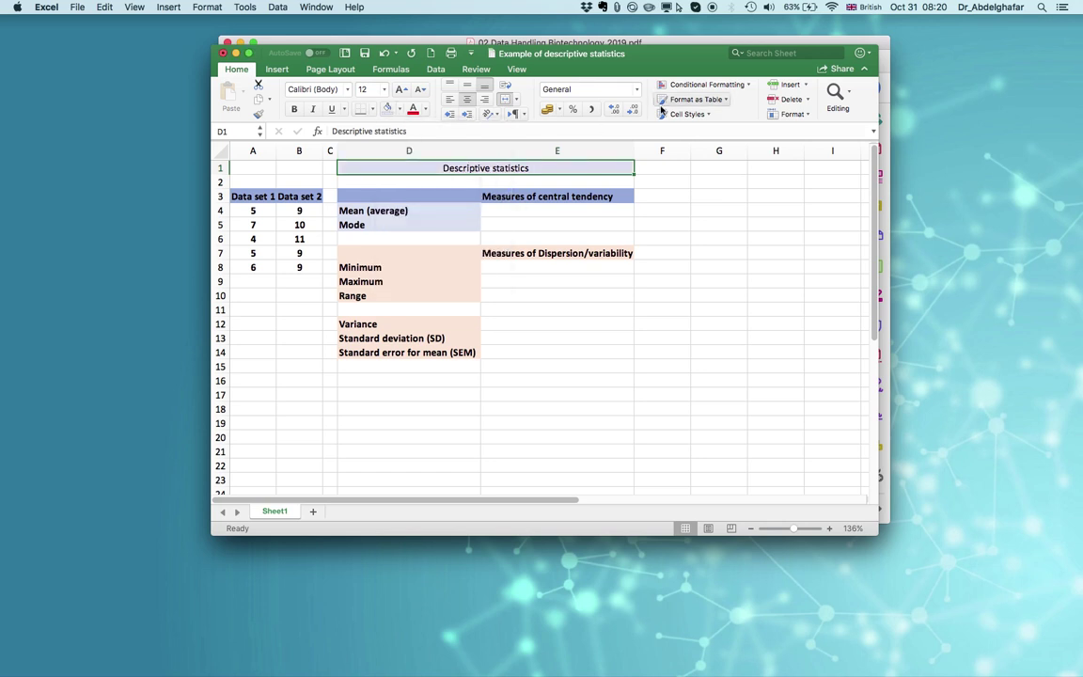
left_click(698, 42)
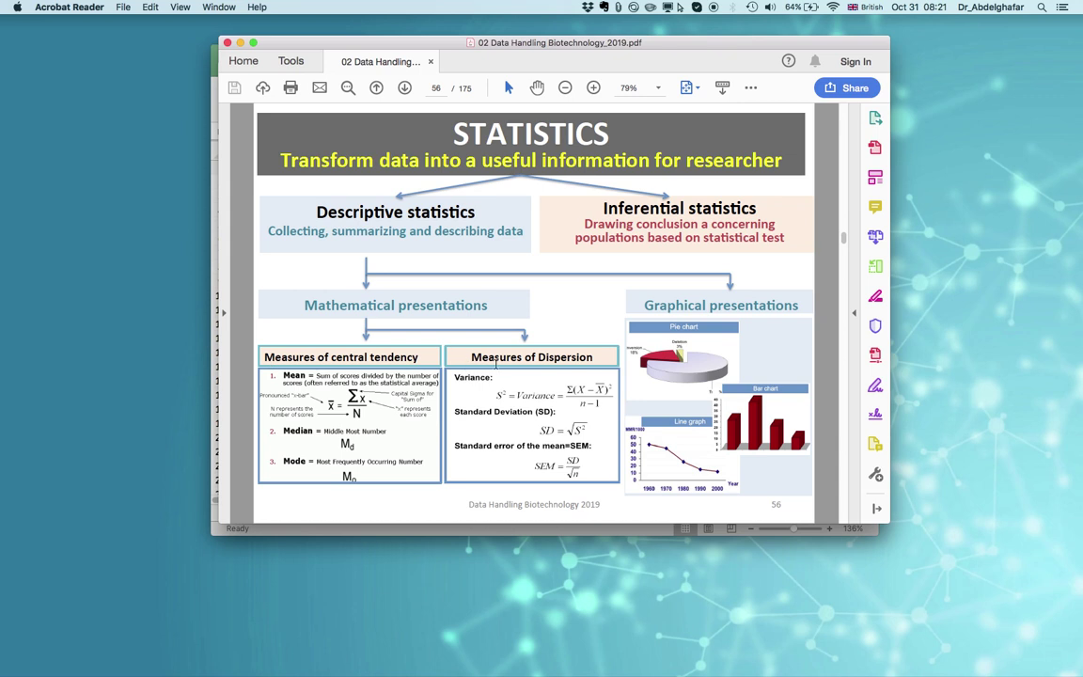
Move the Acrobat slide window lower on screen and return to the Excel workbook
left_click_drag(715, 43, 695, 140)
left_click(596, 112)
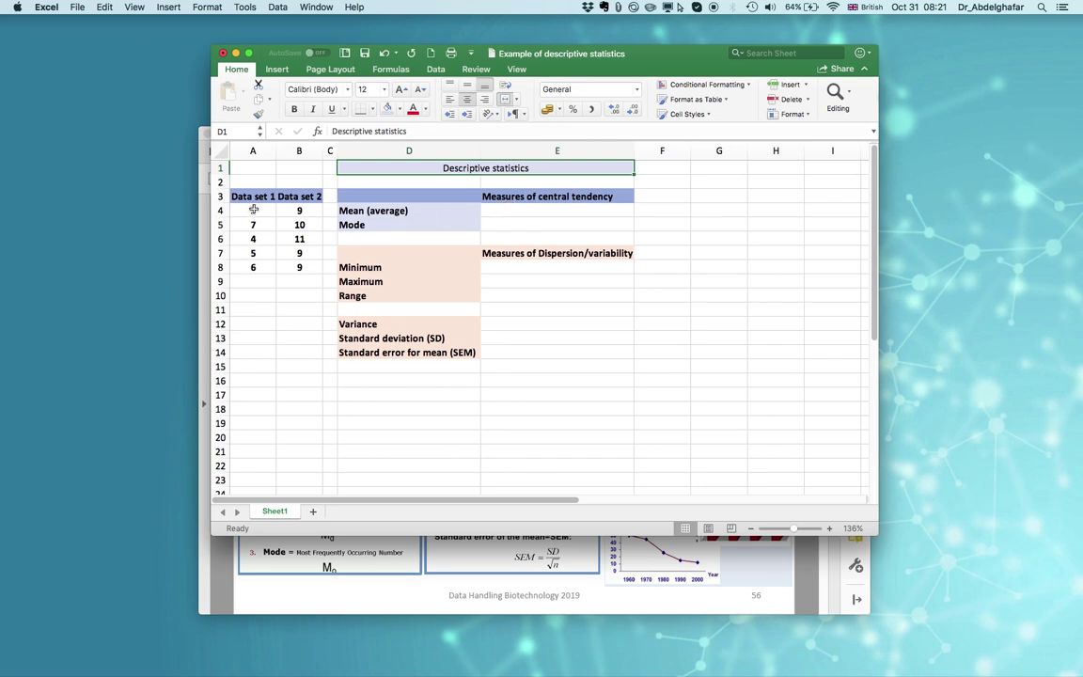
Enter =AVERAGE(A4:A8) in E4 for a Data set 1 mean of 5.4 and centre column E
left_click(515, 212)
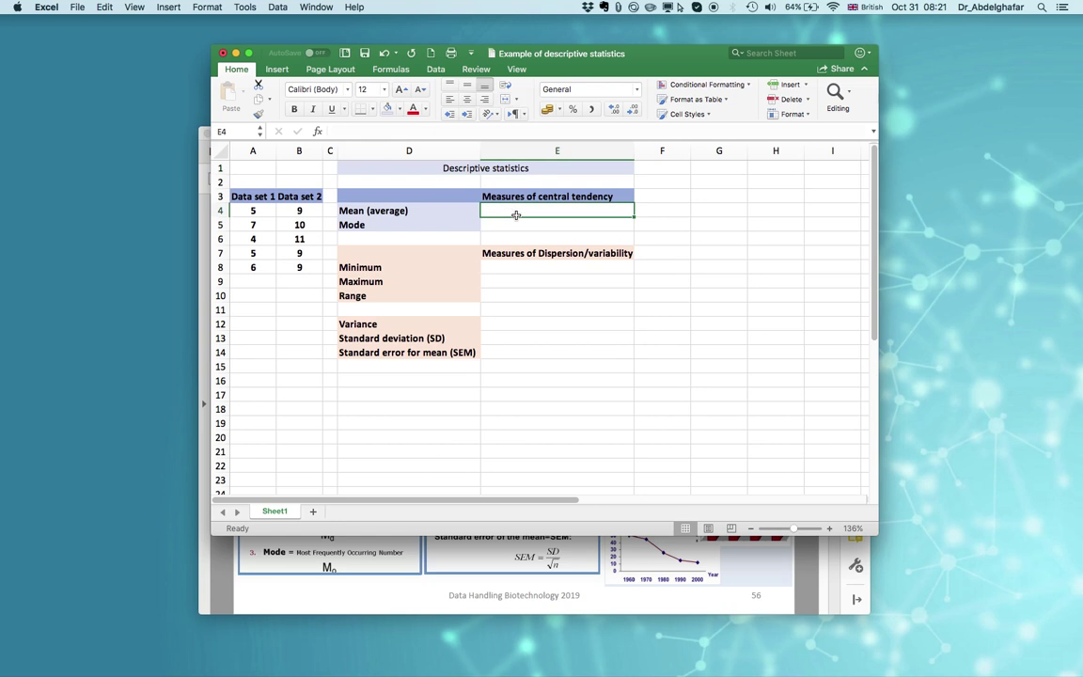
type("=")
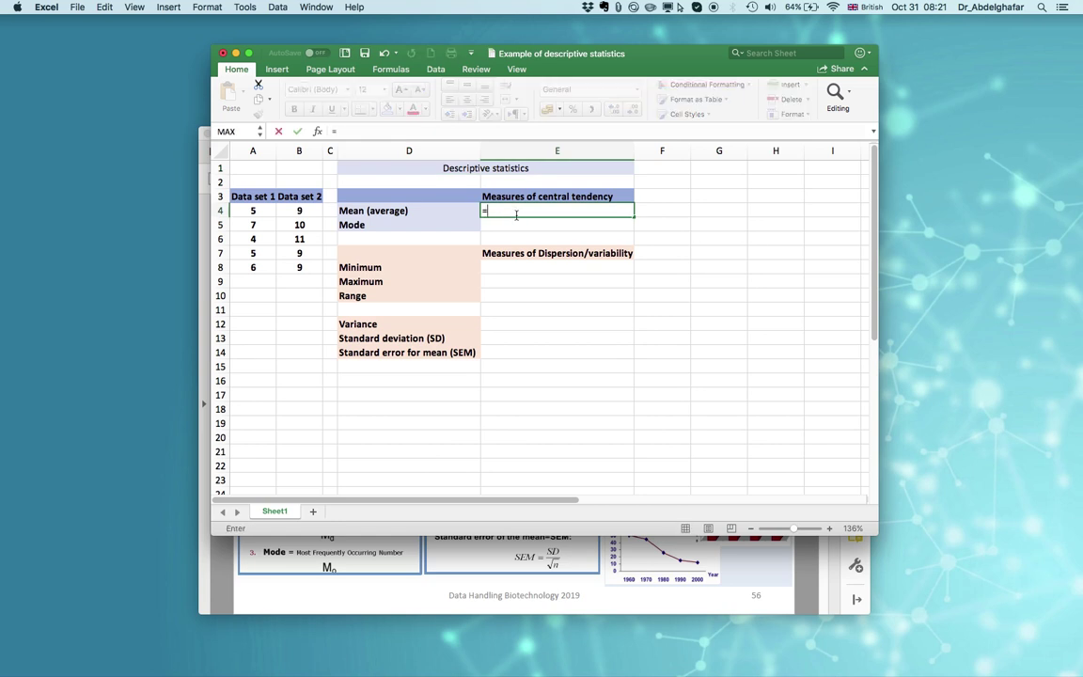
type("average")
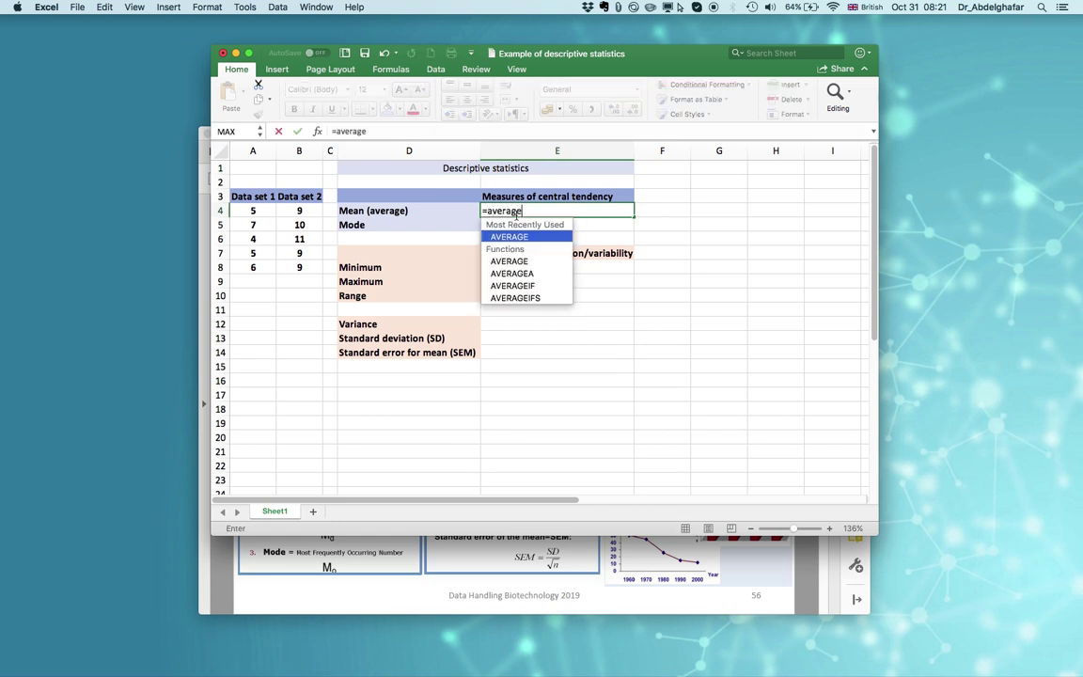
double_click(512, 235)
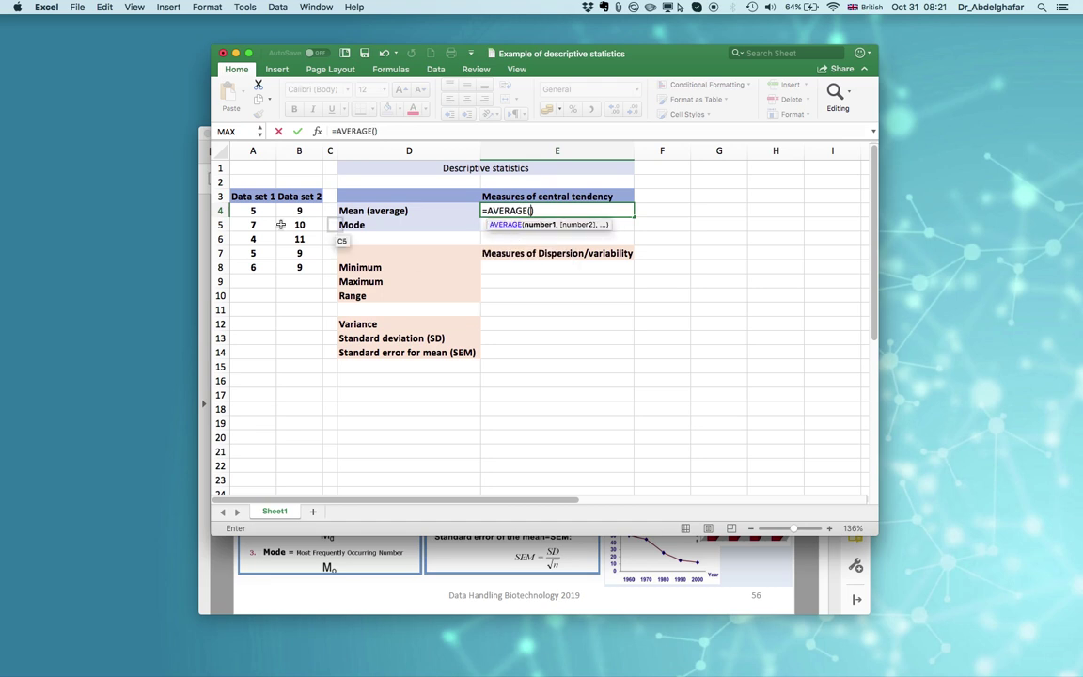
left_click_drag(253, 210, 252, 271)
key("Return")
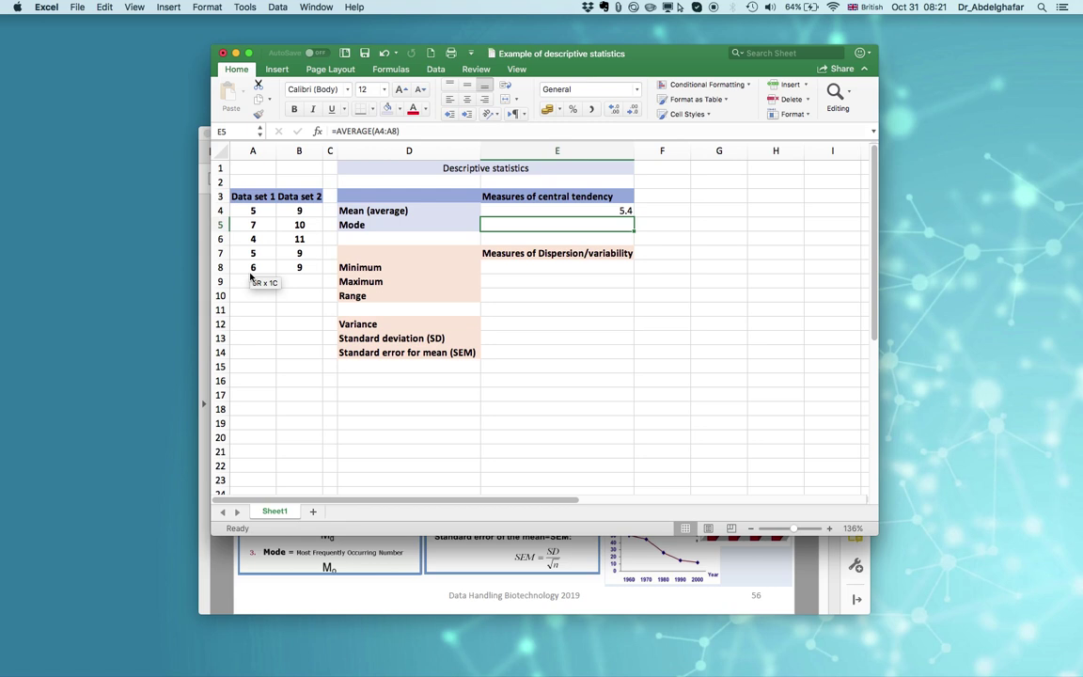
left_click(526, 150)
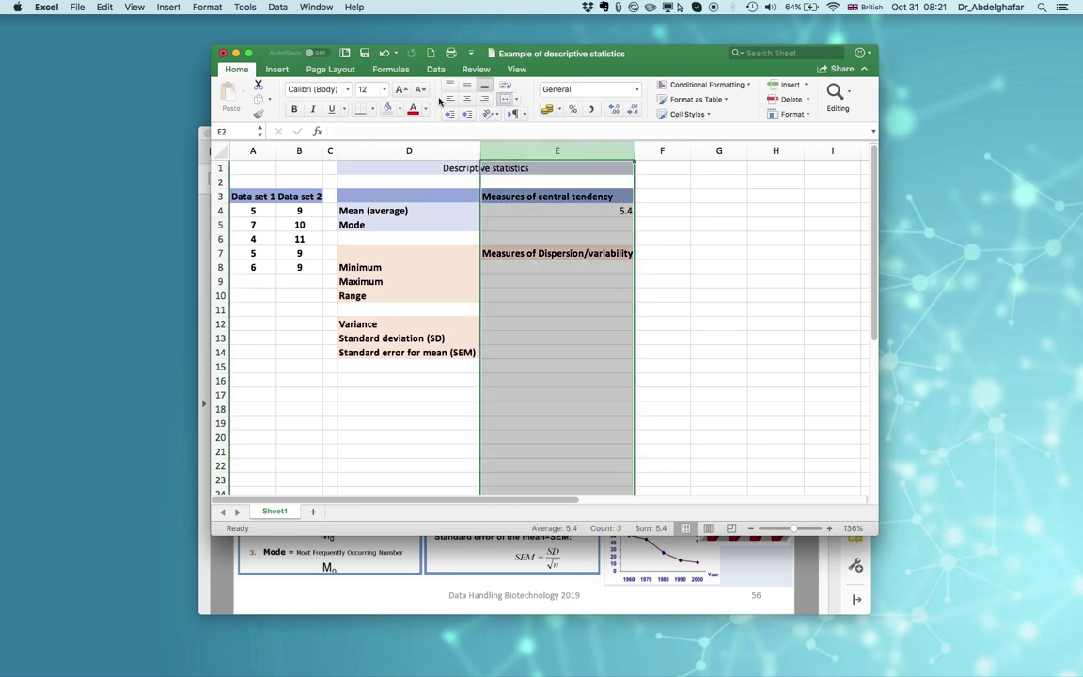
left_click(465, 99)
Enter =MODE(A4:A8) in E5 to get the Data set 1 mode of 5
left_click(530, 224)
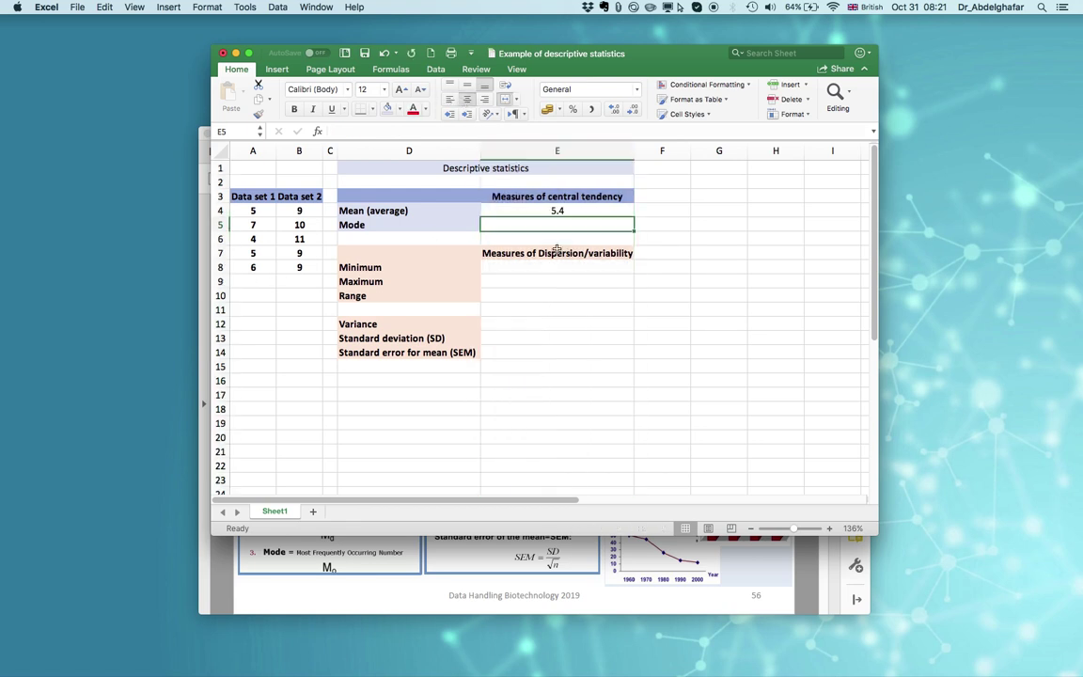
type("=mode")
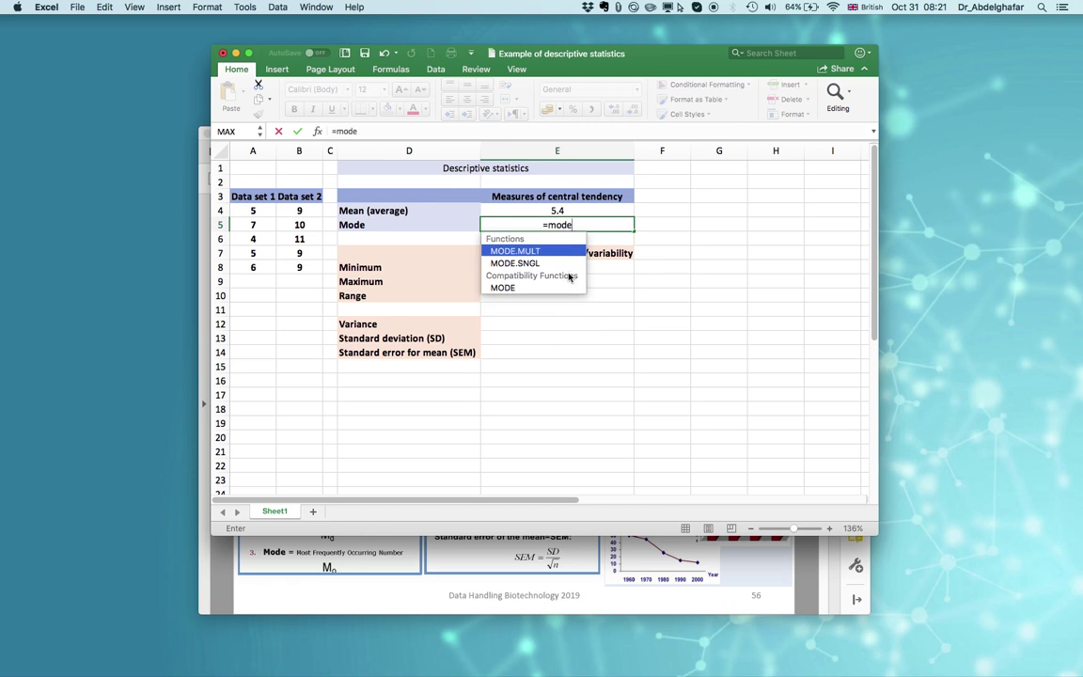
double_click(506, 287)
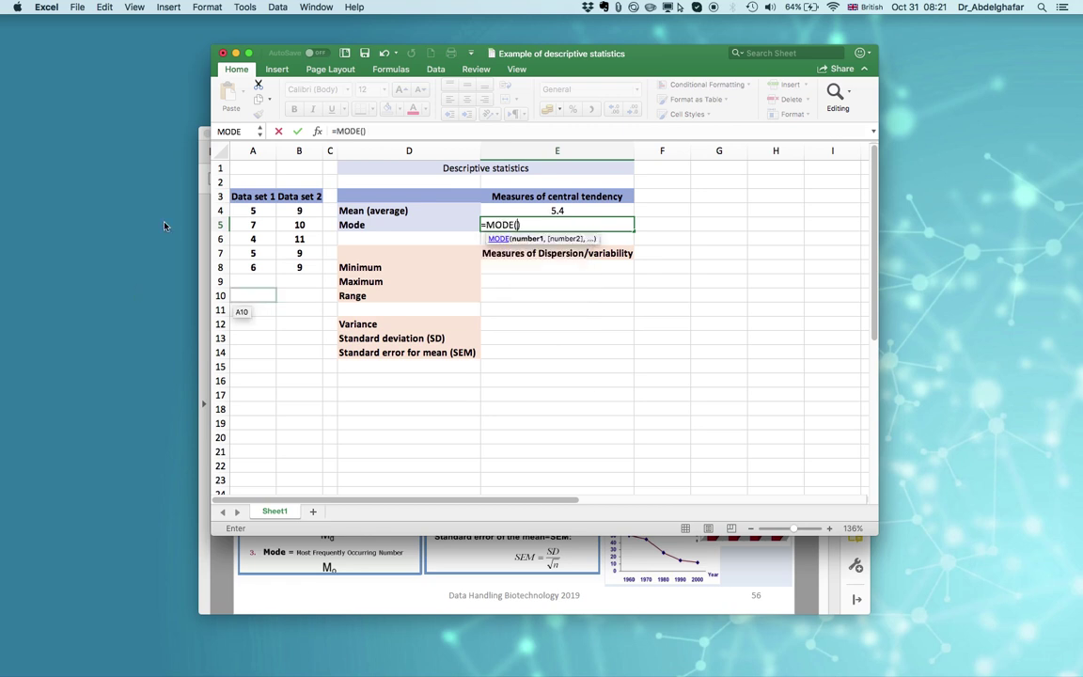
left_click_drag(244, 209, 249, 276)
key("Return")
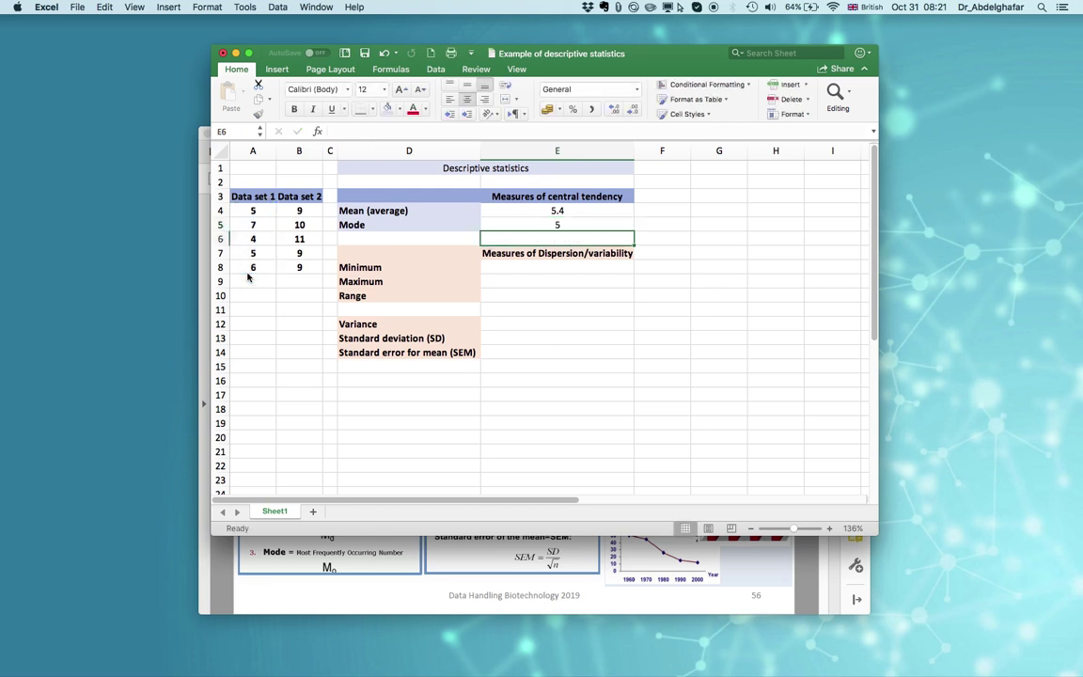
Move the Measures of central tendency header up to row 2 and label E3 'Data set 1'
left_click(484, 180)
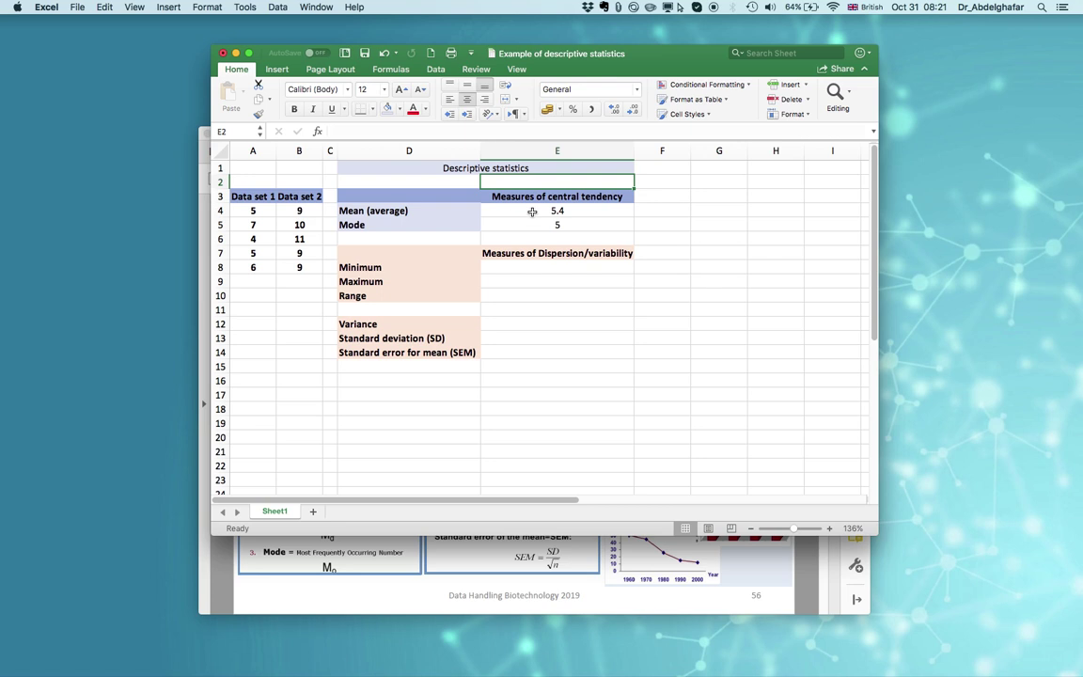
left_click_drag(421, 196, 551, 181)
left_click(537, 198)
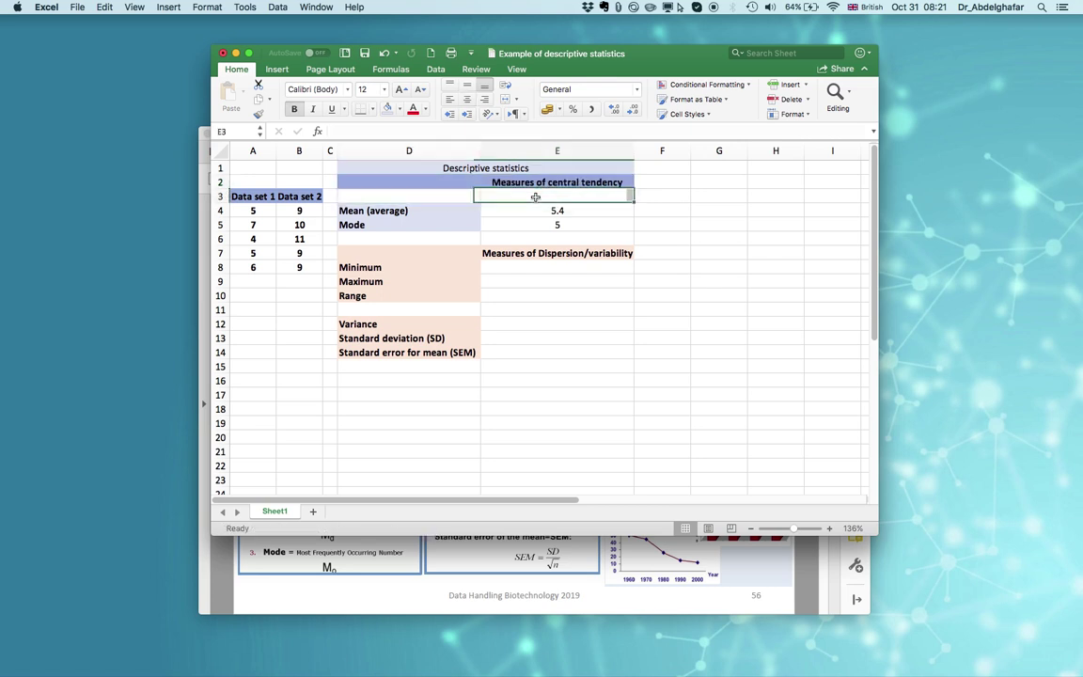
type("Da")
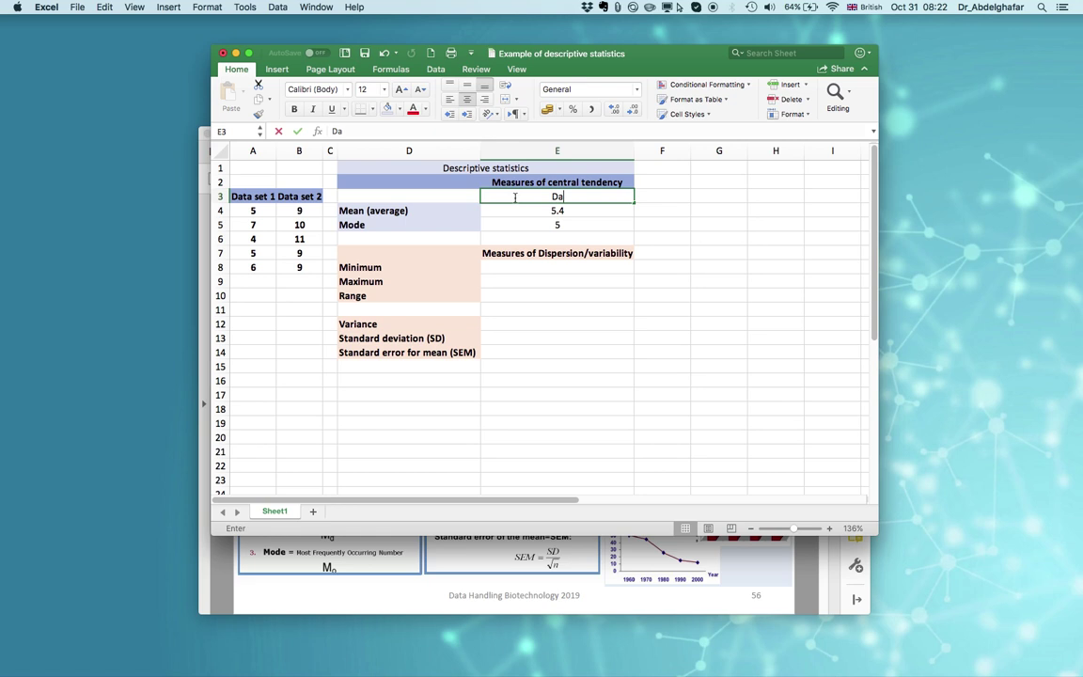
type("ta set 1")
key("shift+Left")
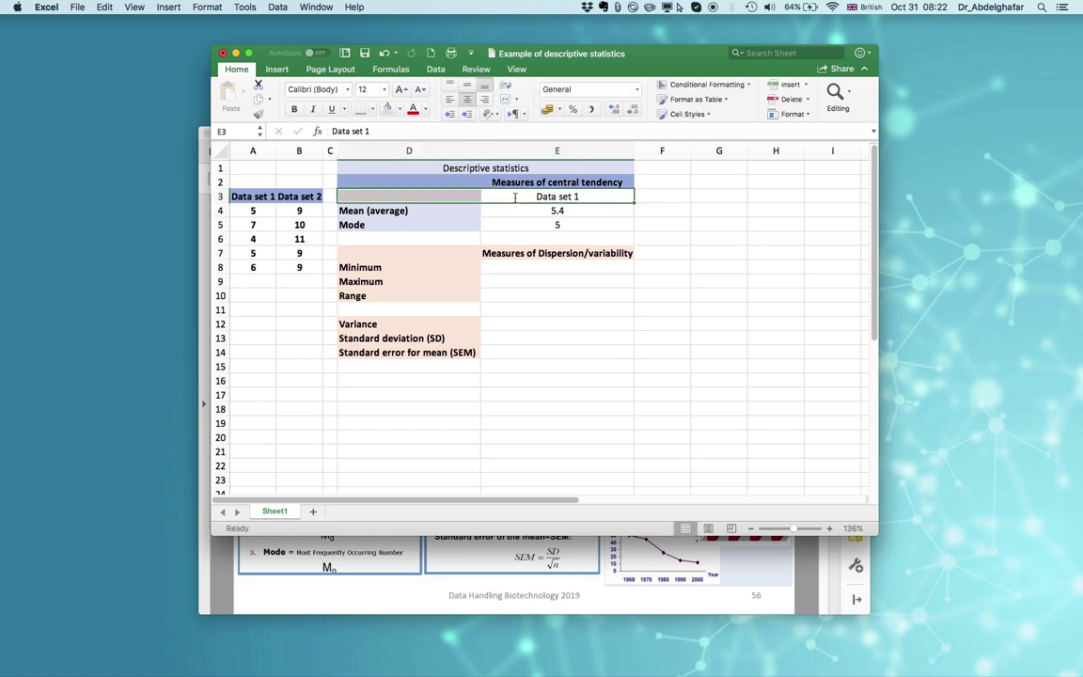
left_click_drag(516, 190, 275, 180)
left_click(662, 309)
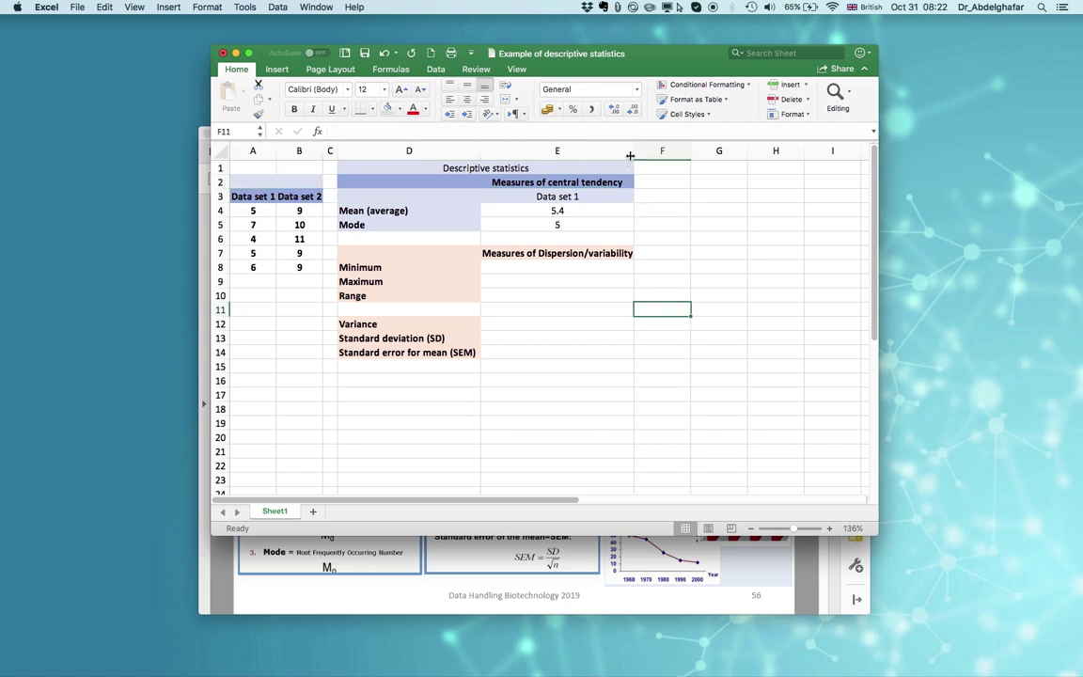
Narrow column E and label F3 'Data set 2'
left_click_drag(630, 155, 557, 156)
left_click(564, 194)
type("Data set 2")
key("Return")
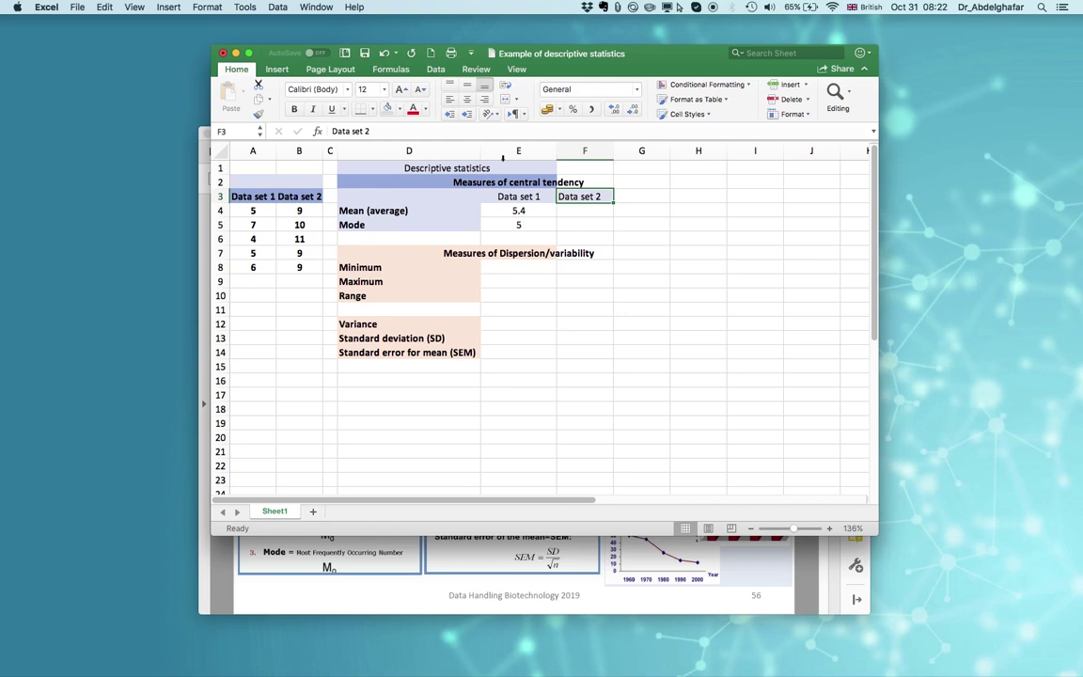
Copy the header's formatting onto F2 with Format Painter
left_click(537, 182)
left_click(258, 113)
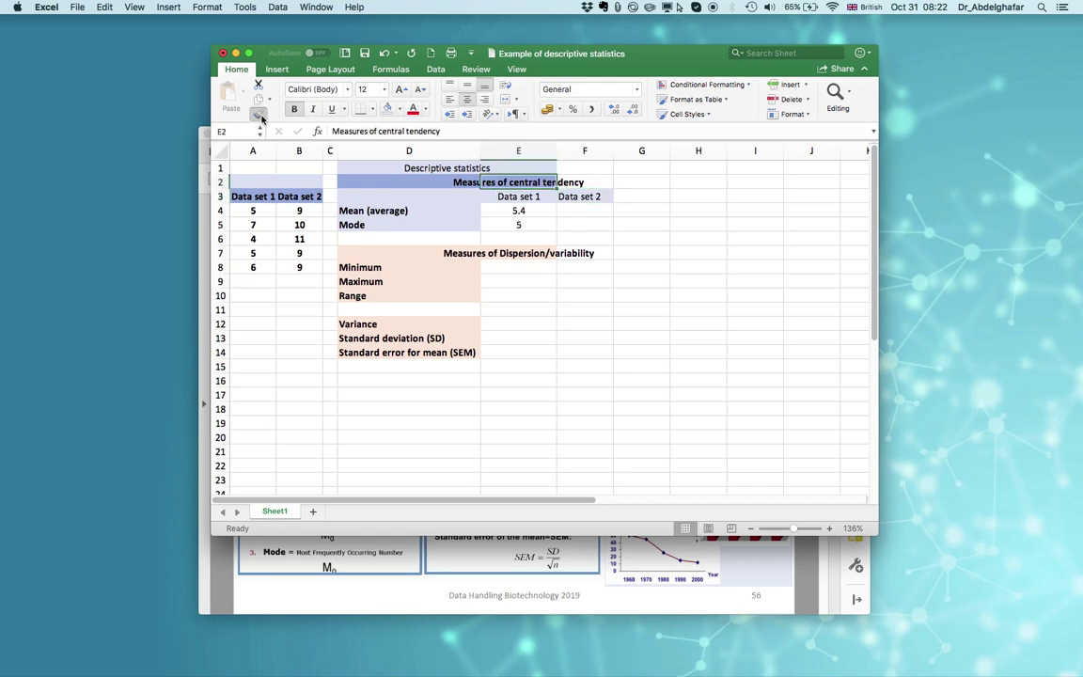
left_click(573, 182)
left_click(572, 167)
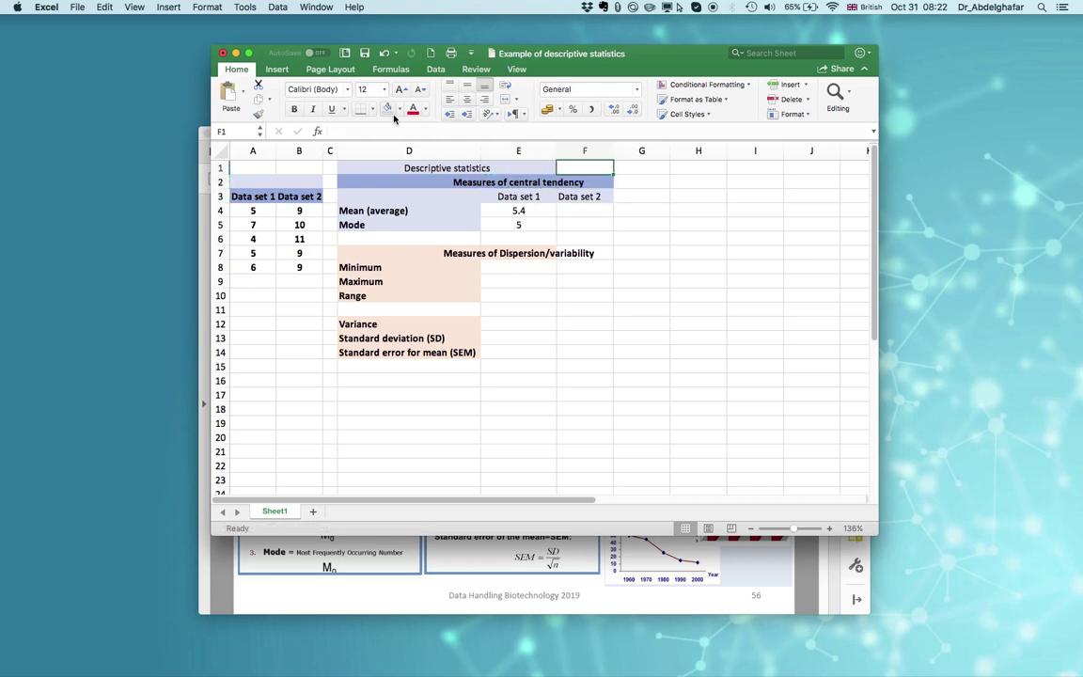
left_click(541, 225)
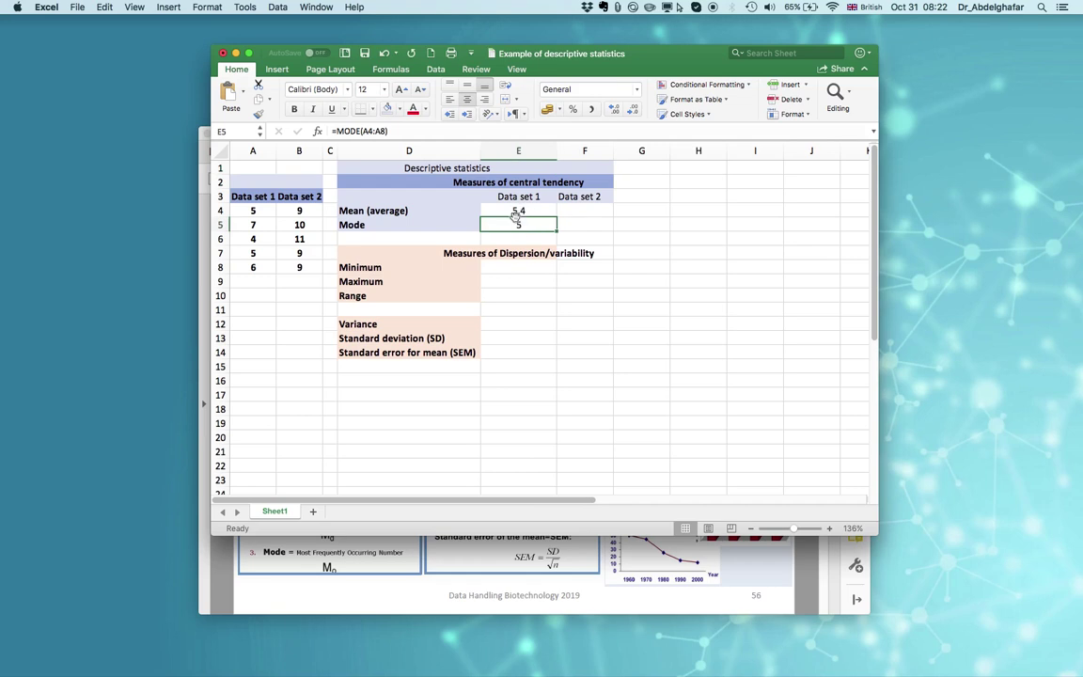
Review the mean and mode results, confirming Data set 2's mode of 9 from B4:B8
left_click_drag(519, 212, 585, 231)
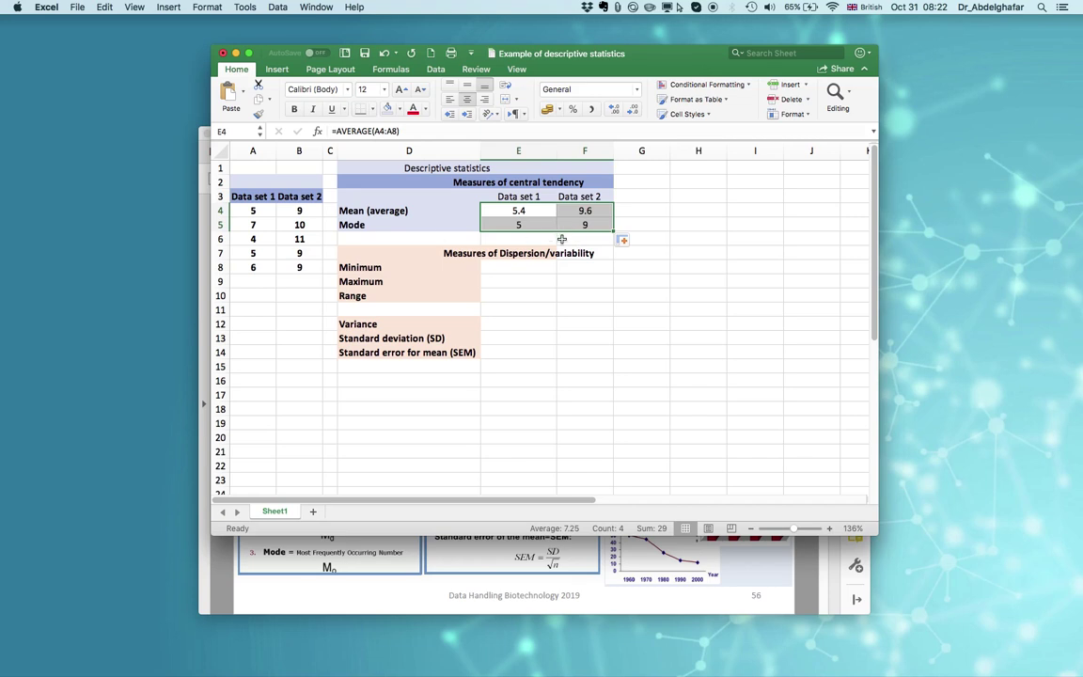
left_click(519, 225)
left_click(519, 211)
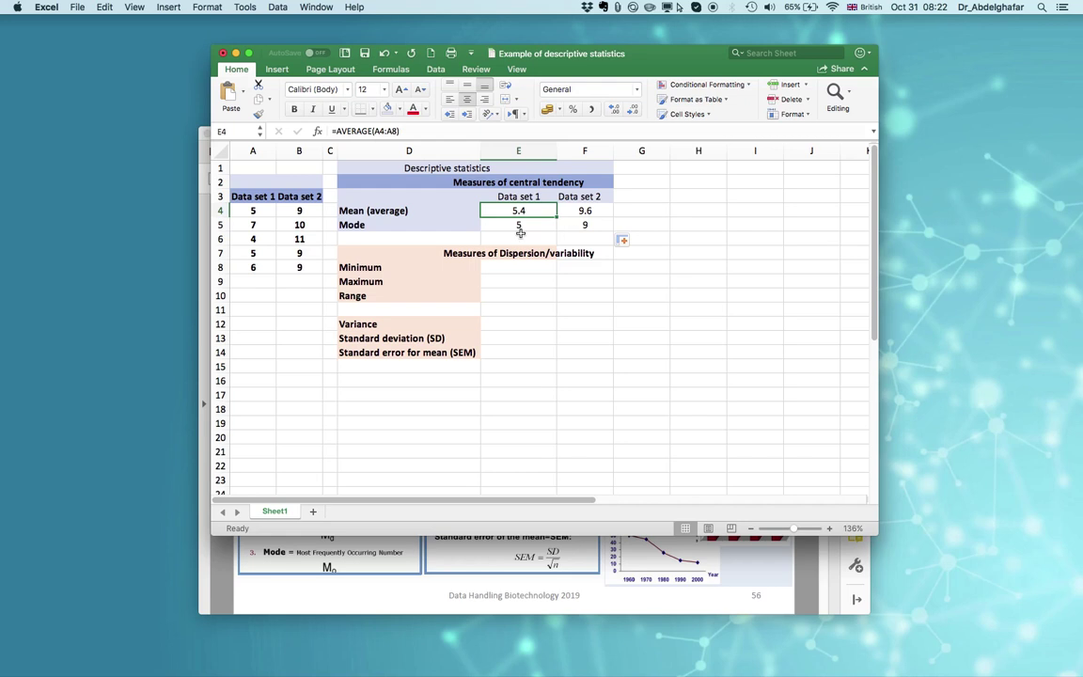
left_click(253, 211)
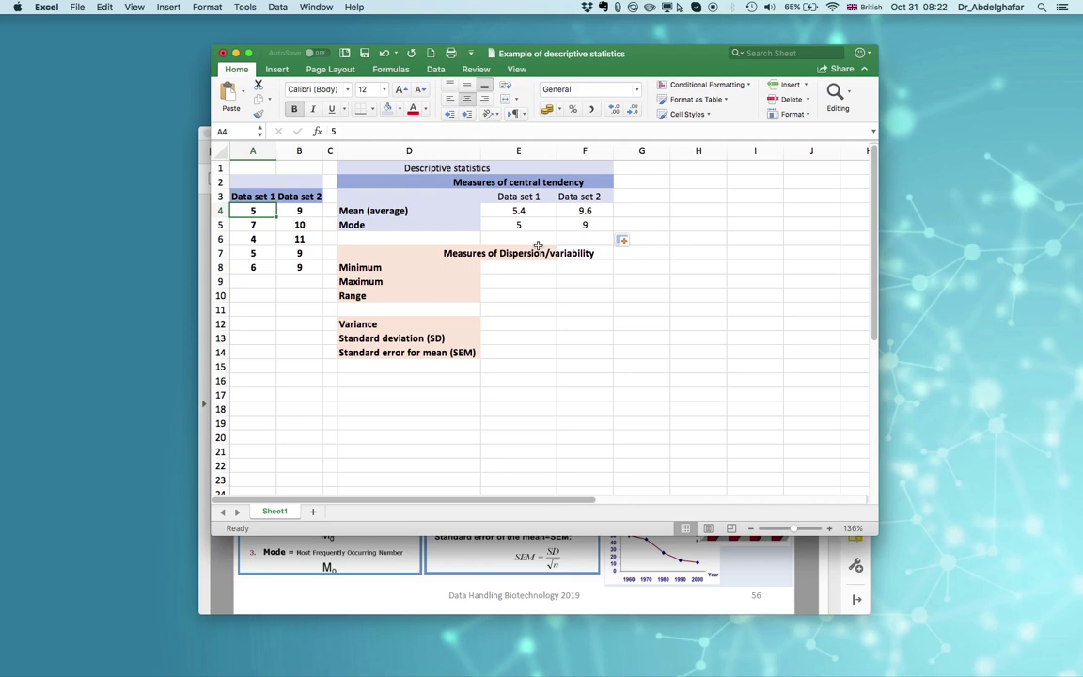
left_click(571, 225)
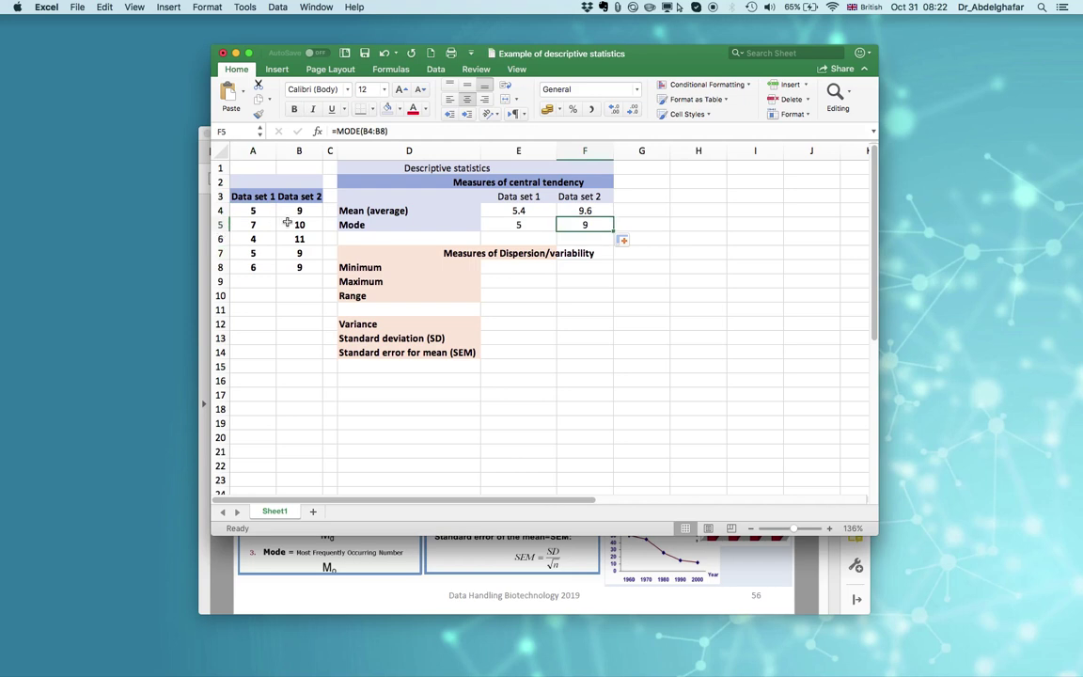
left_click(287, 254)
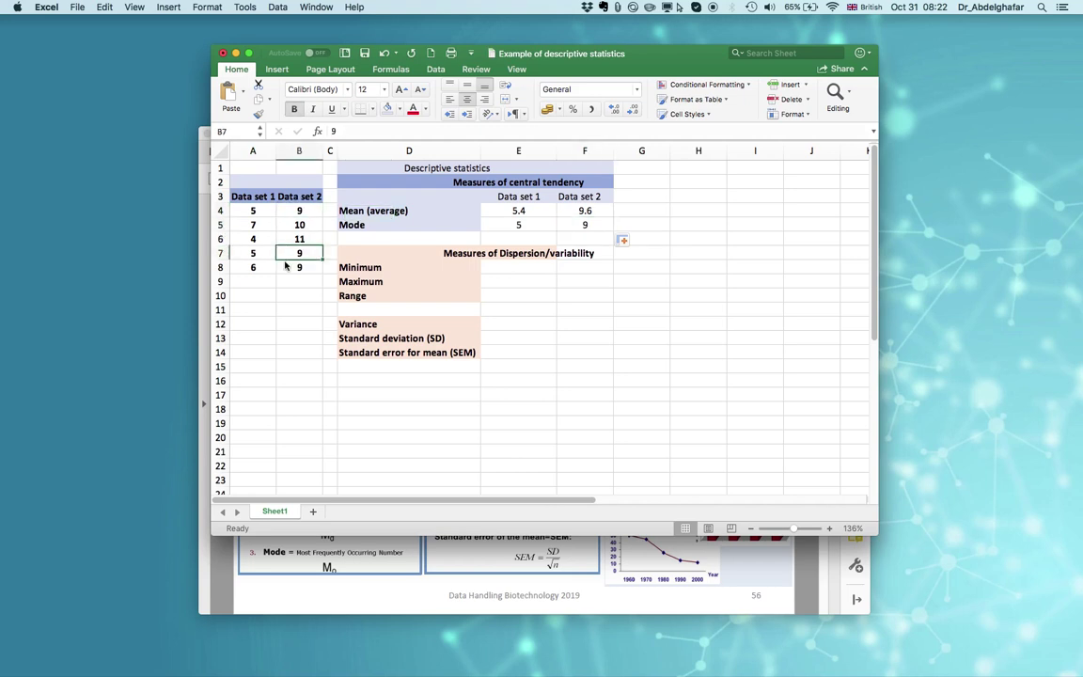
left_click(520, 278)
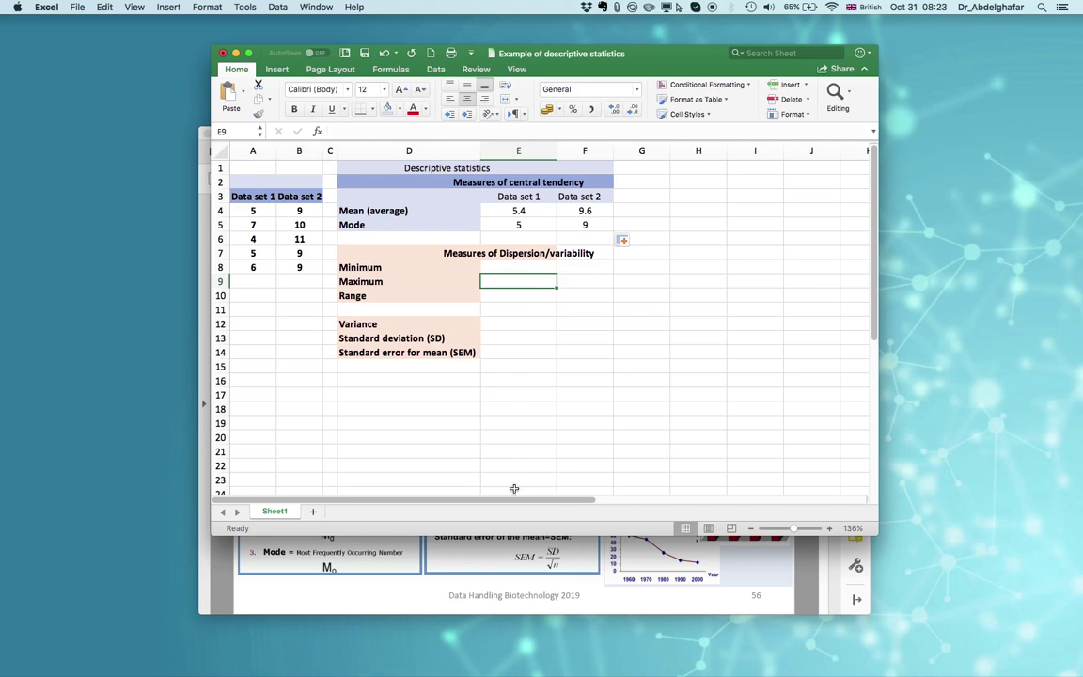
left_click(468, 564)
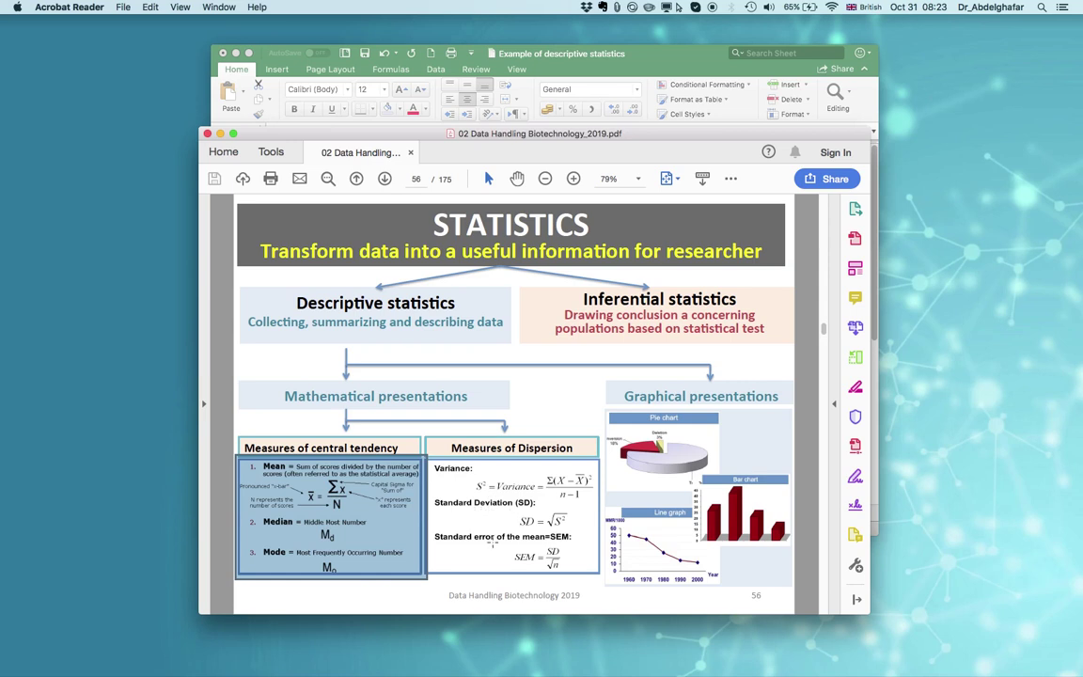
Return to Excel from the dispersion slide and select the Data set 1 Minimum cell
left_click(561, 64)
left_click(519, 267)
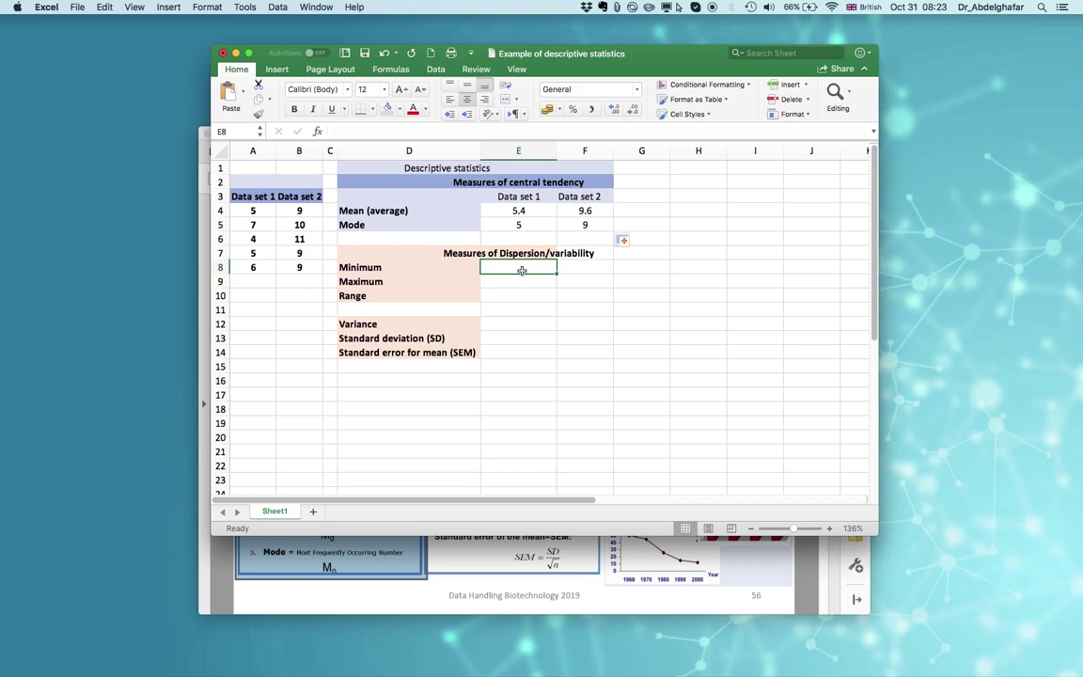
Enter =MIN(A4:A8) and =MAX(A4:A8) for Data set 1's minimum 4 and maximum 7
type("=min")
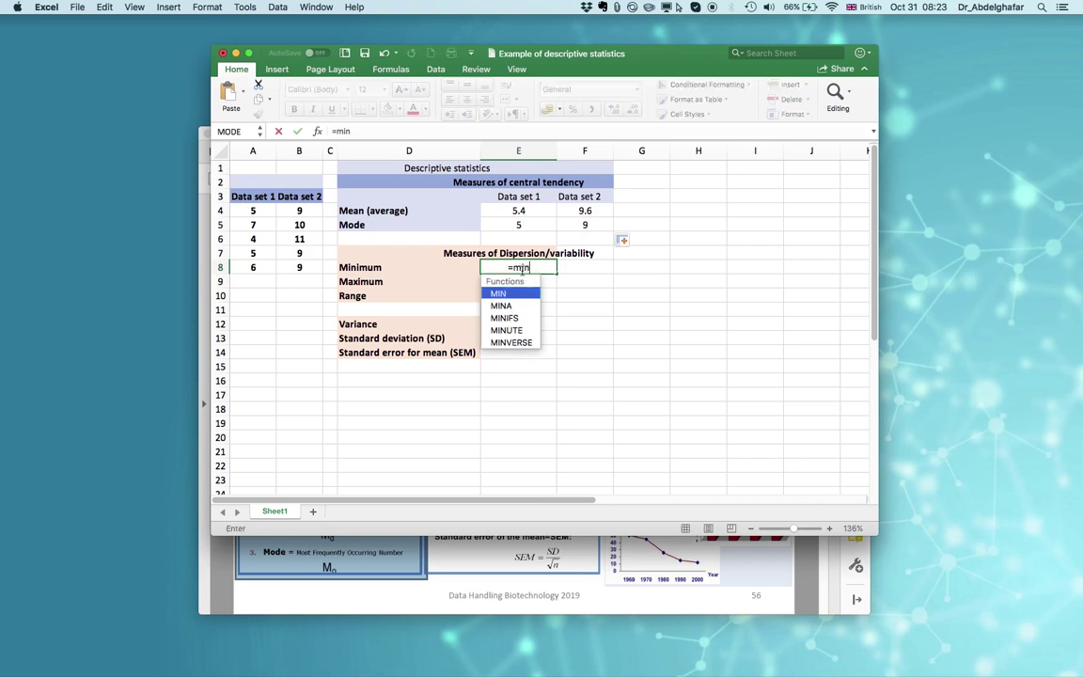
double_click(511, 295)
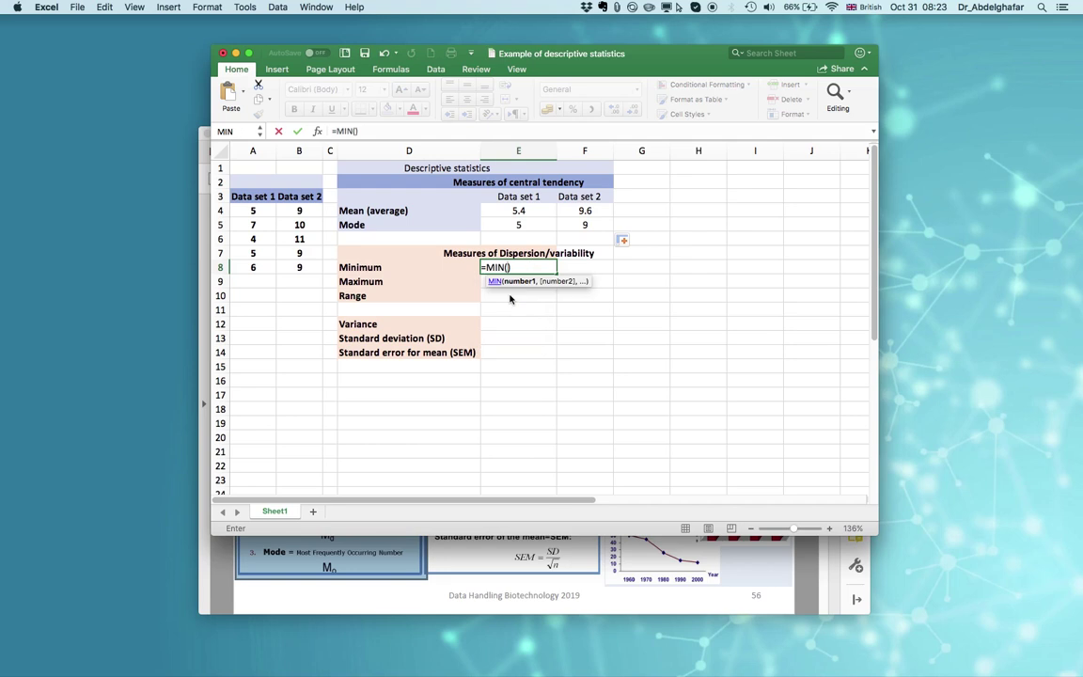
left_click_drag(253, 210, 253, 258)
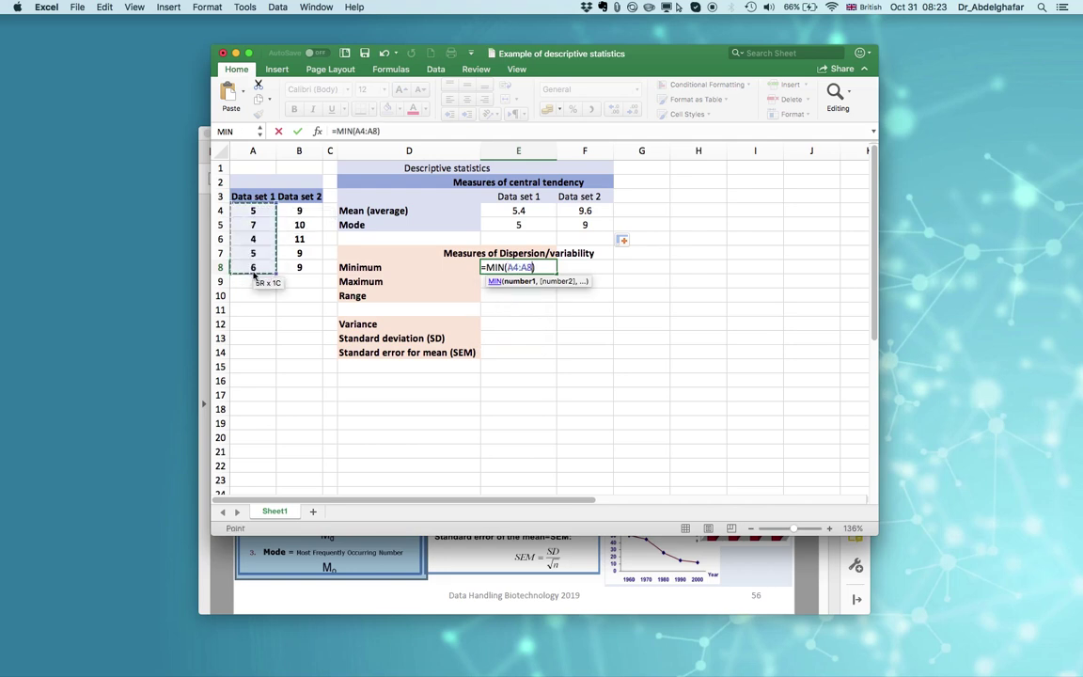
key("Return")
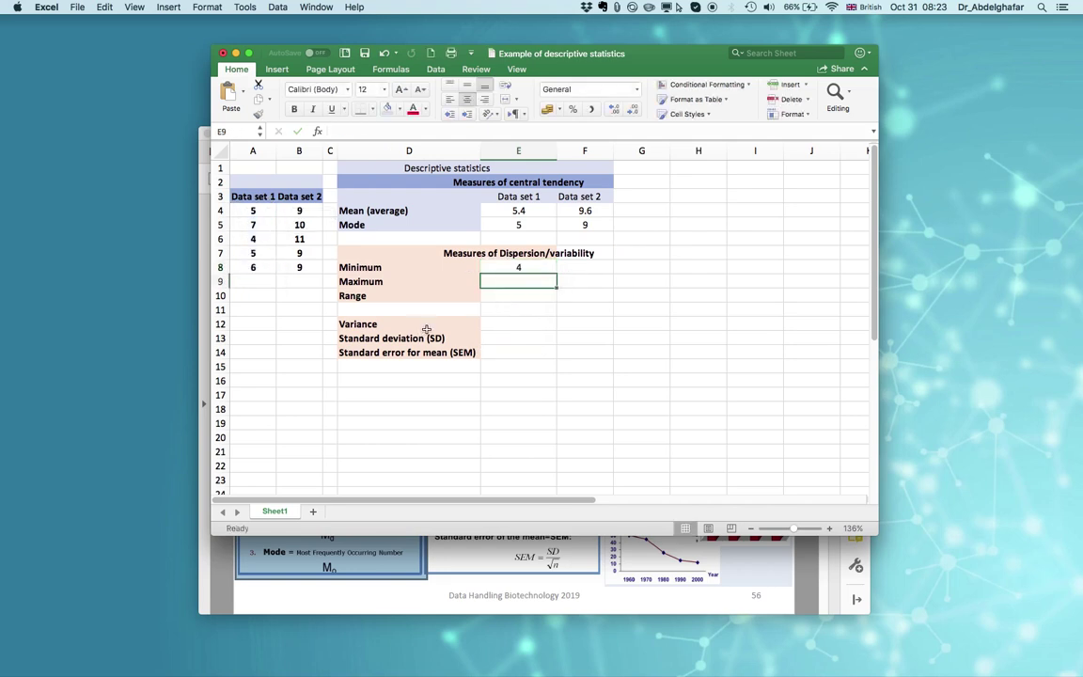
type("=max")
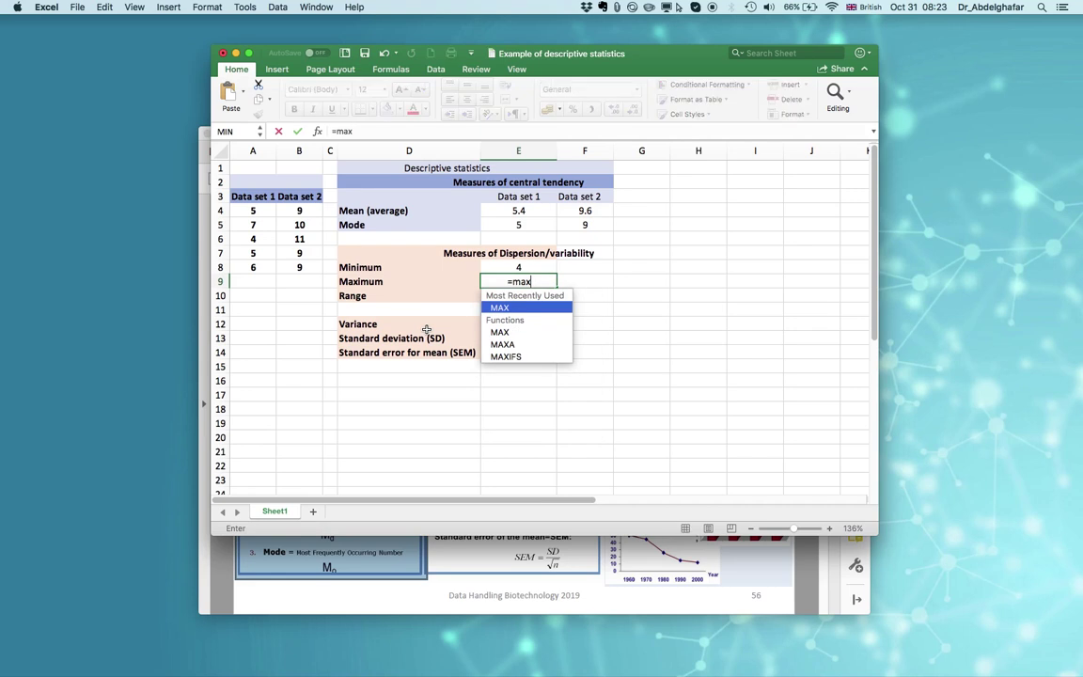
key("Tab")
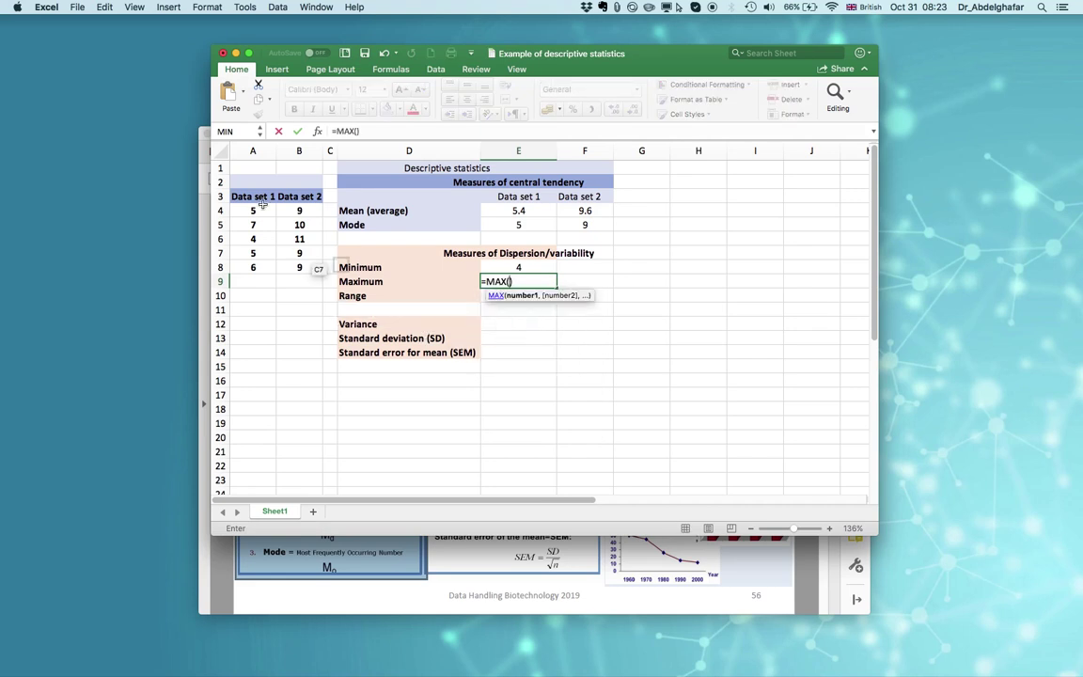
left_click_drag(254, 207, 254, 273)
key("Return")
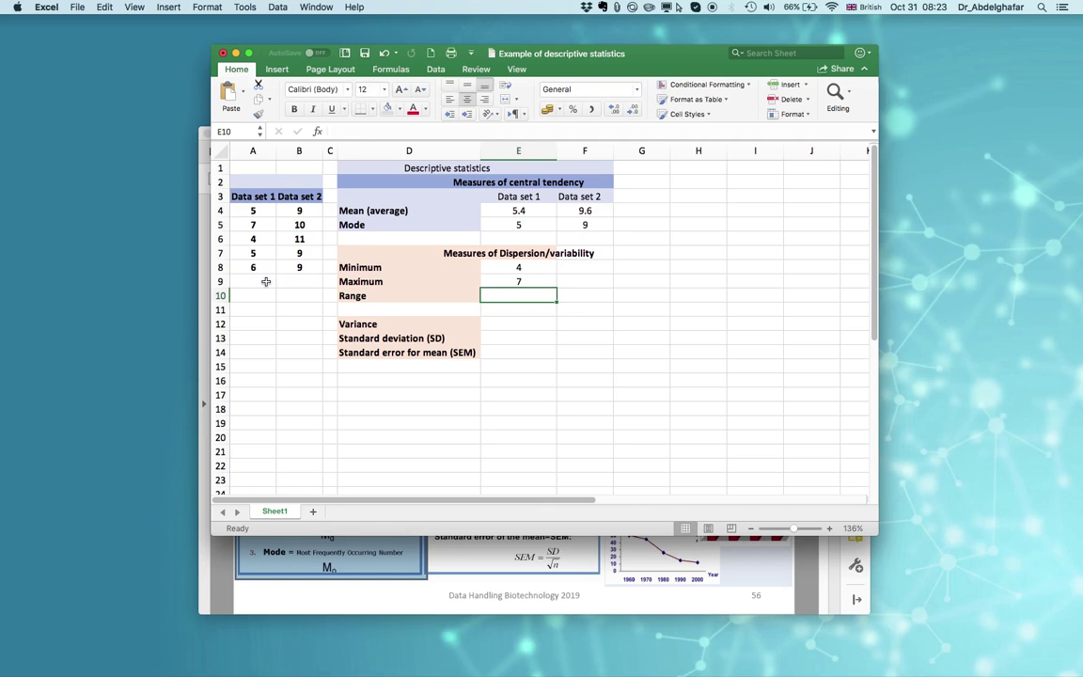
Compute Data set 1's range as =E9-E8, giving 3
type("=")
key("Up")
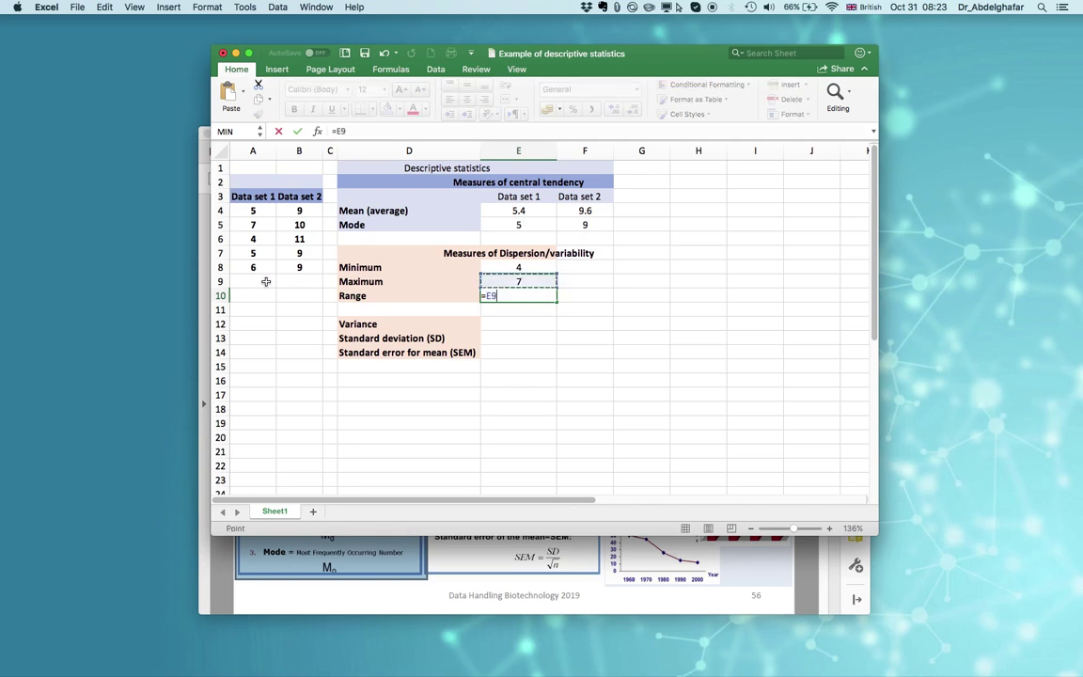
type("-")
key("Up")
key("Up")
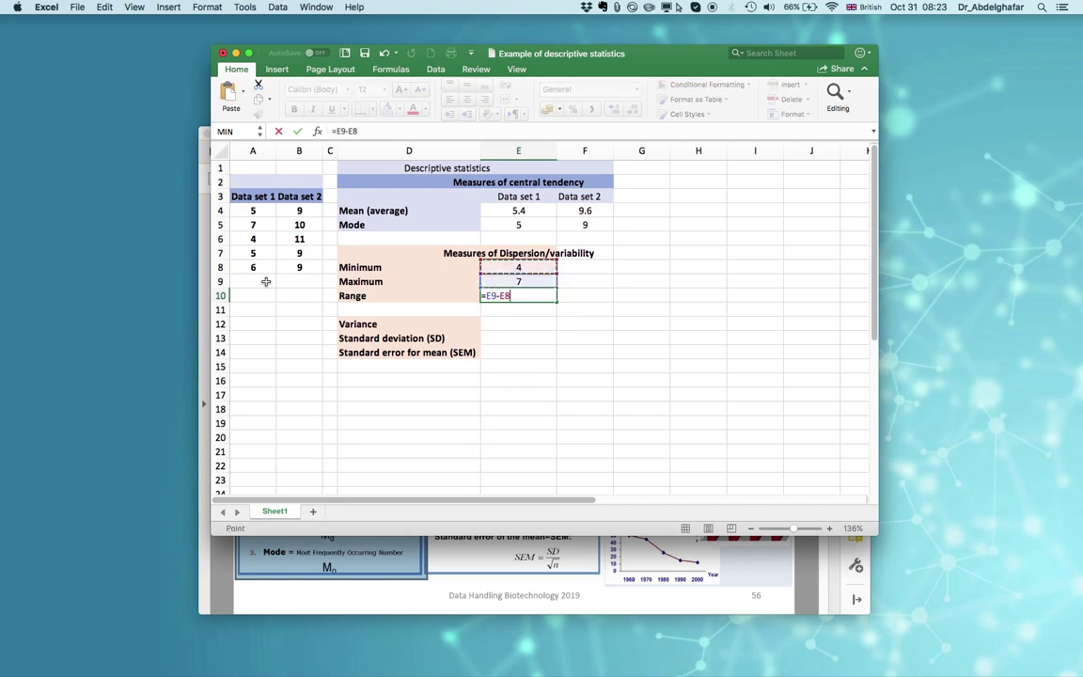
key("Return")
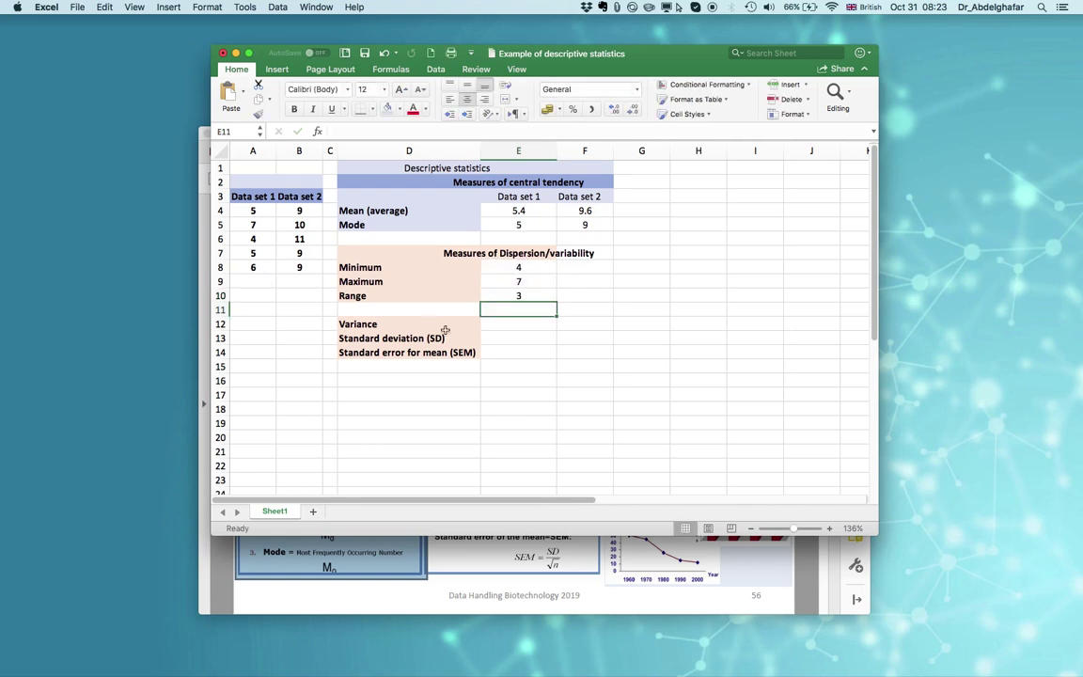
Fill the minimum, maximum and range formulas across to Data set 2 (9, 11, 2) and verify them
left_click(512, 295)
left_click_drag(541, 269, 536, 297)
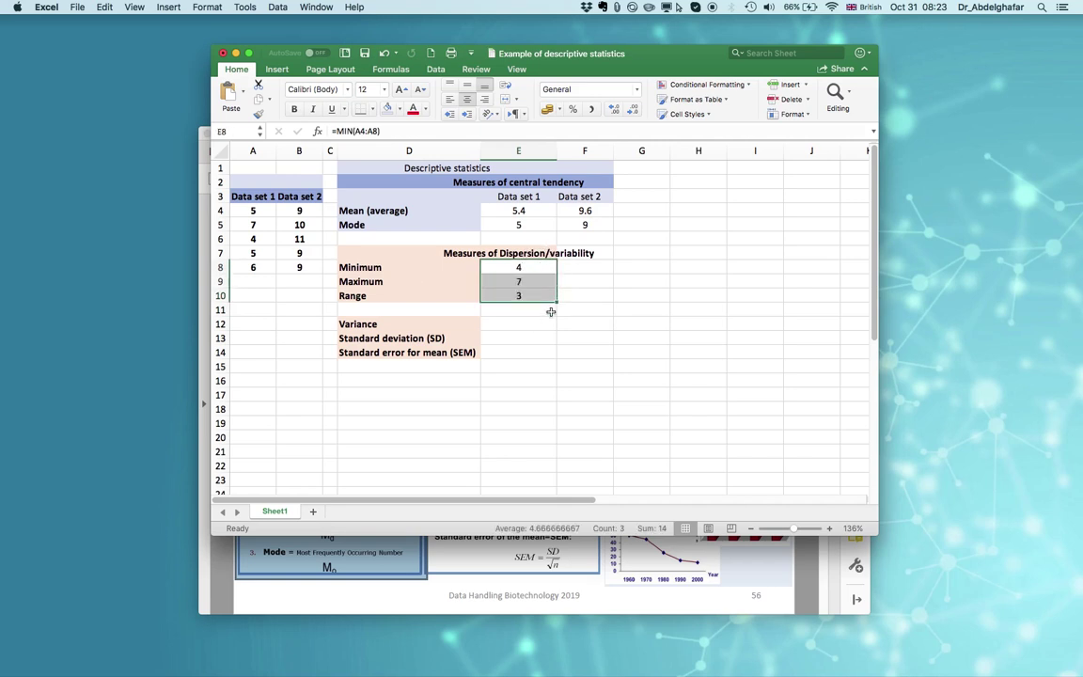
left_click_drag(555, 301, 585, 302)
left_click(520, 295)
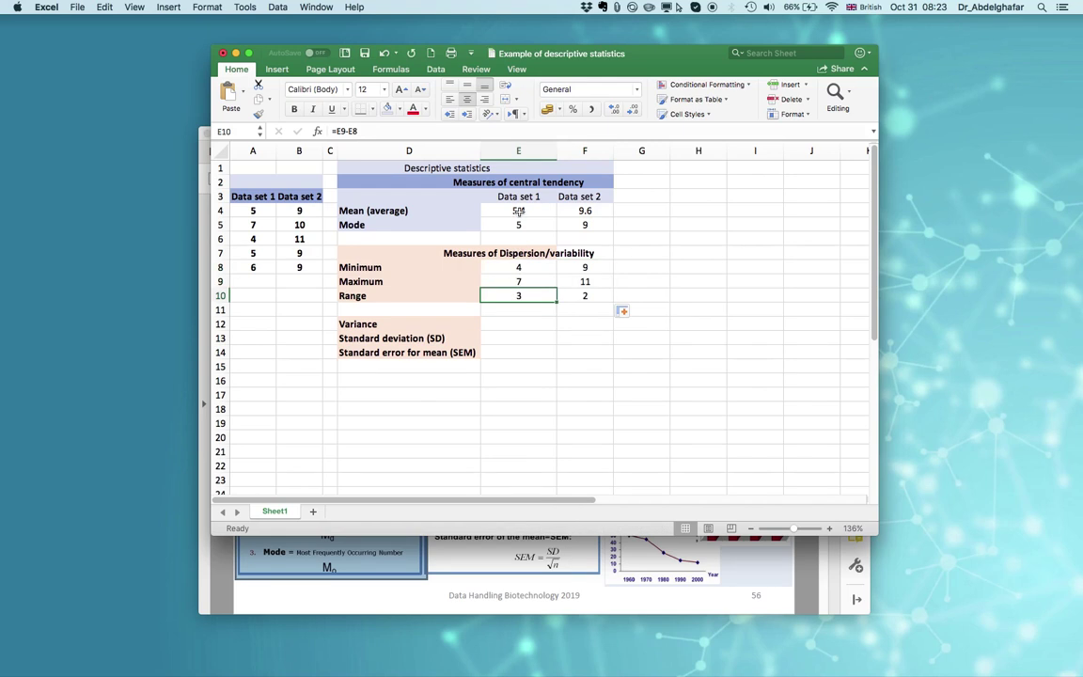
left_click(535, 267)
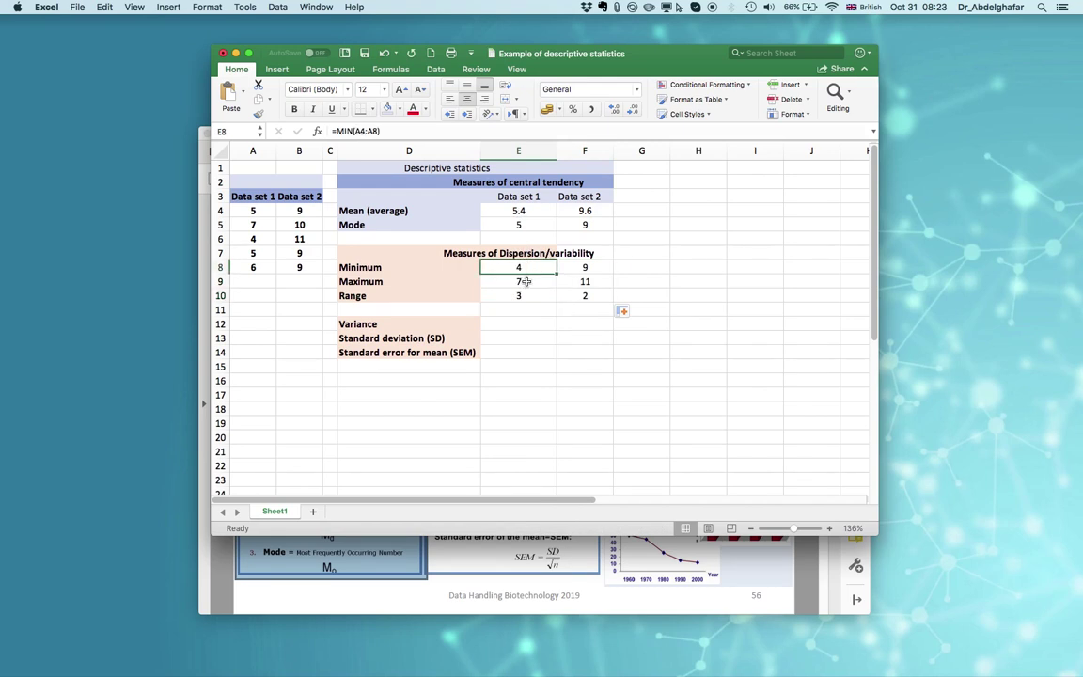
left_click(526, 282)
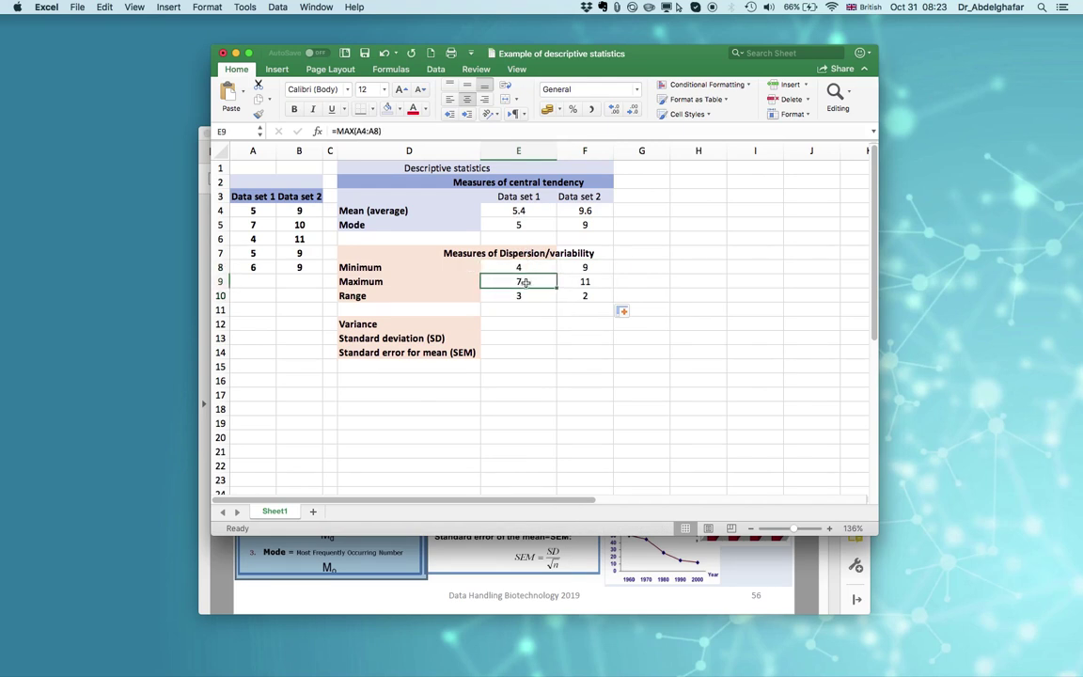
left_click(526, 213)
left_click(530, 224)
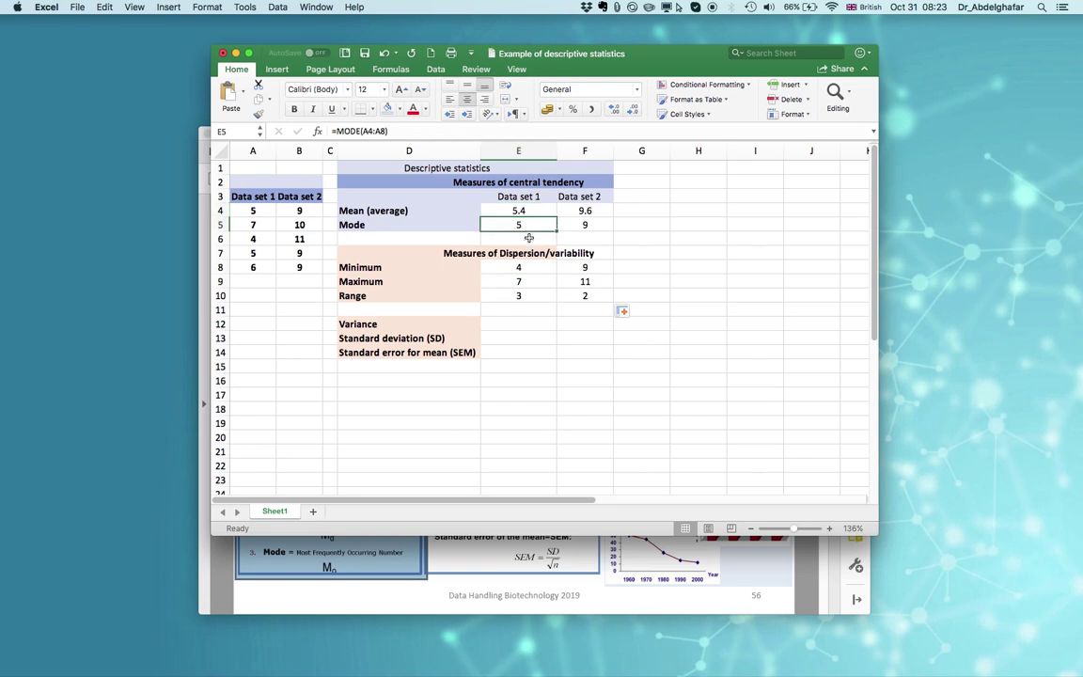
left_click(589, 268)
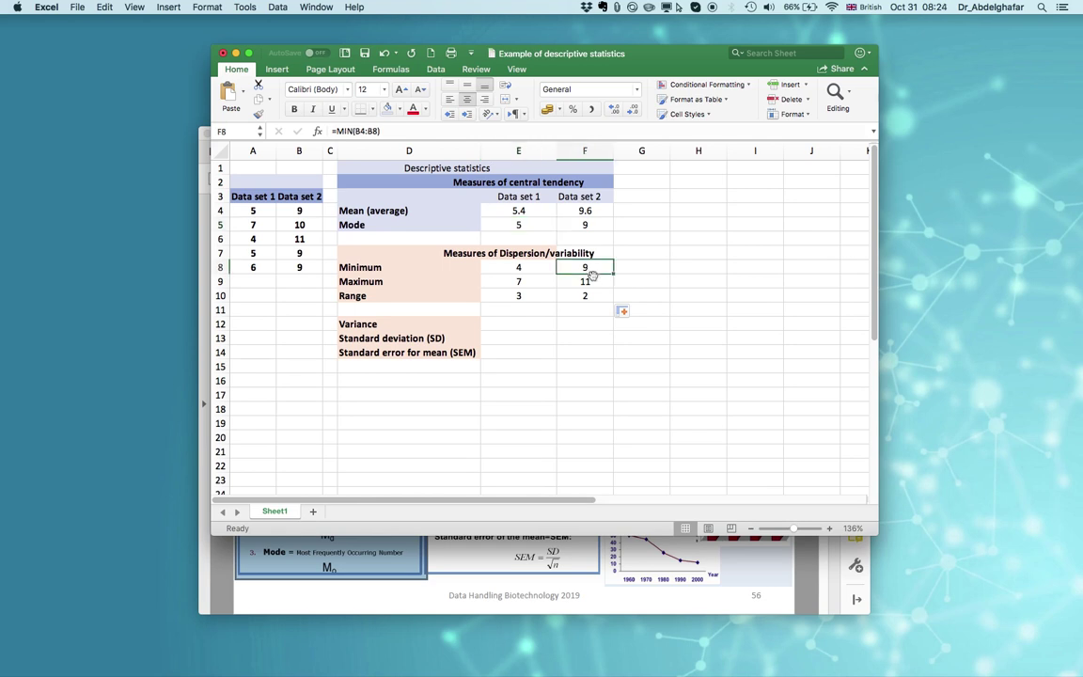
left_click(590, 281)
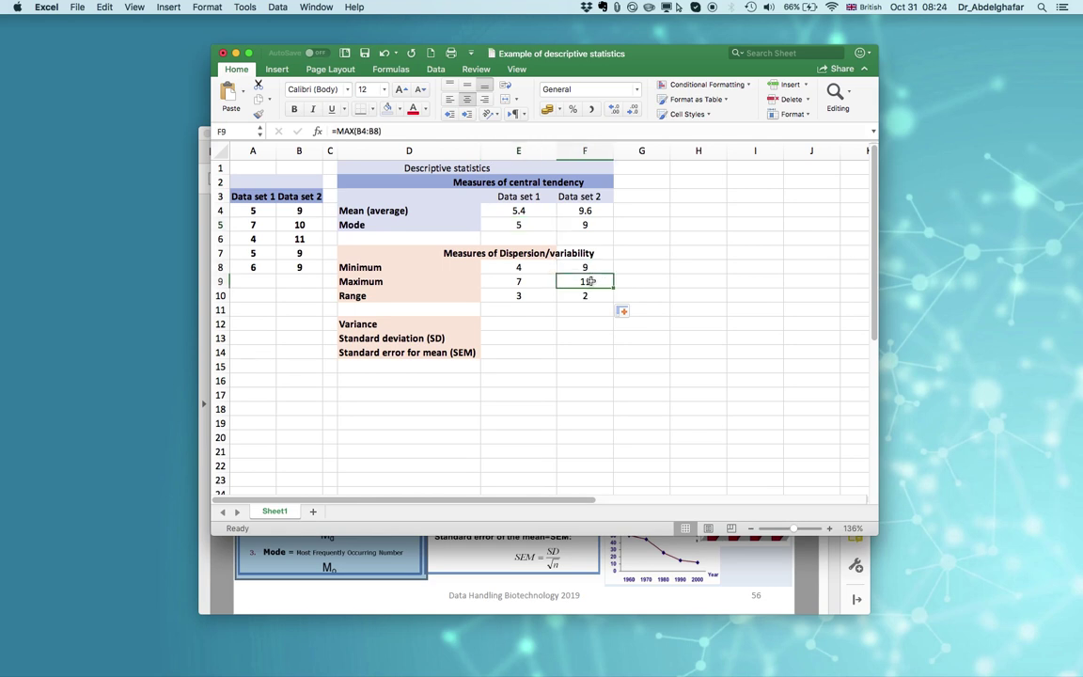
left_click(587, 209)
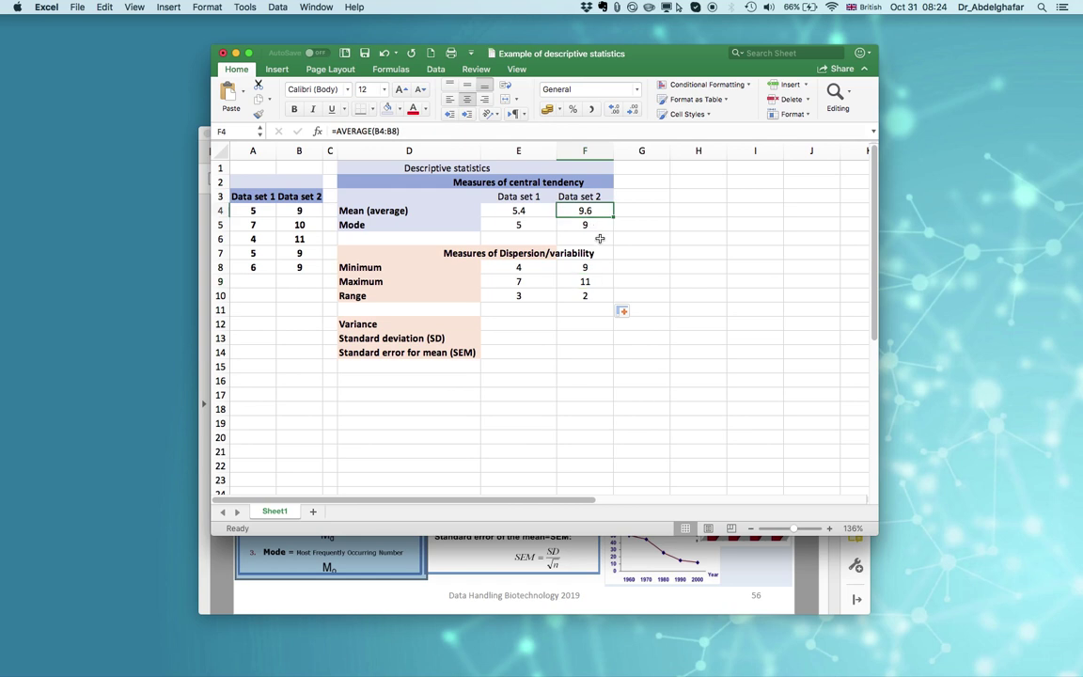
left_click(525, 323)
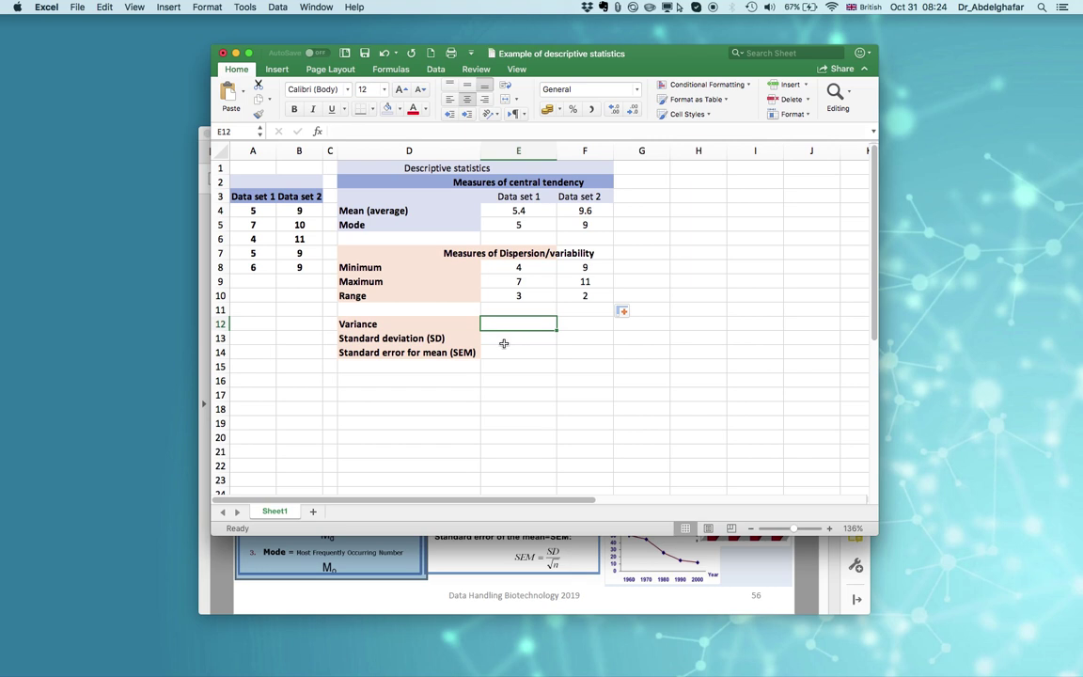
Enter =VARA(A4:A8) in E12 for a Data set 1 variance of 1.3, checking the PDF slide
type("=")
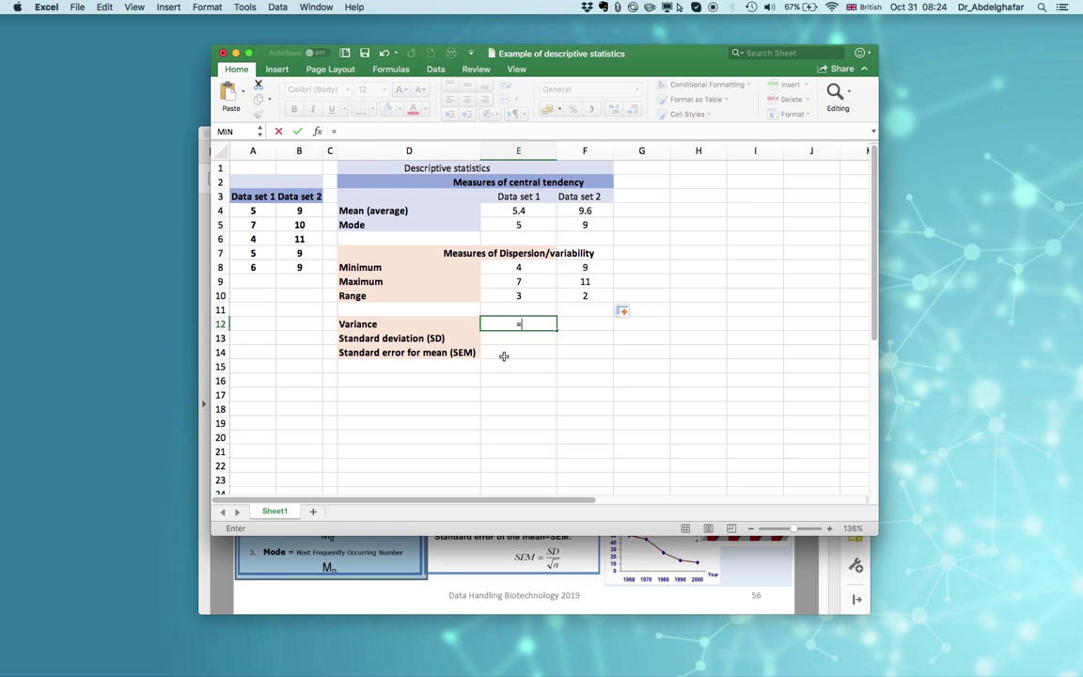
type("var")
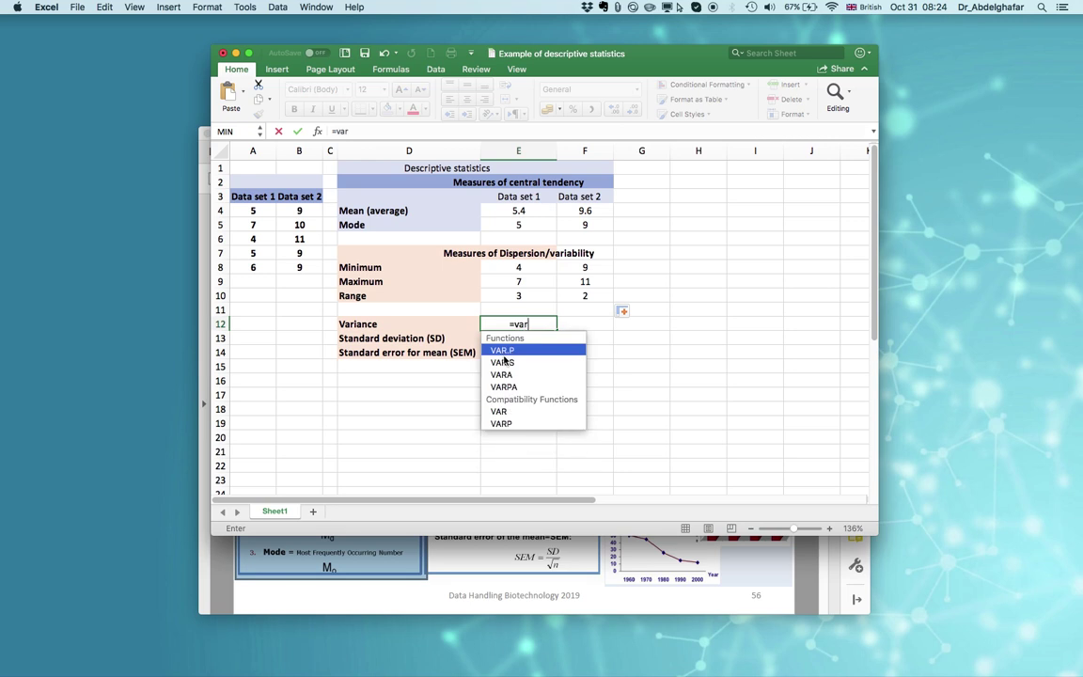
double_click(509, 375)
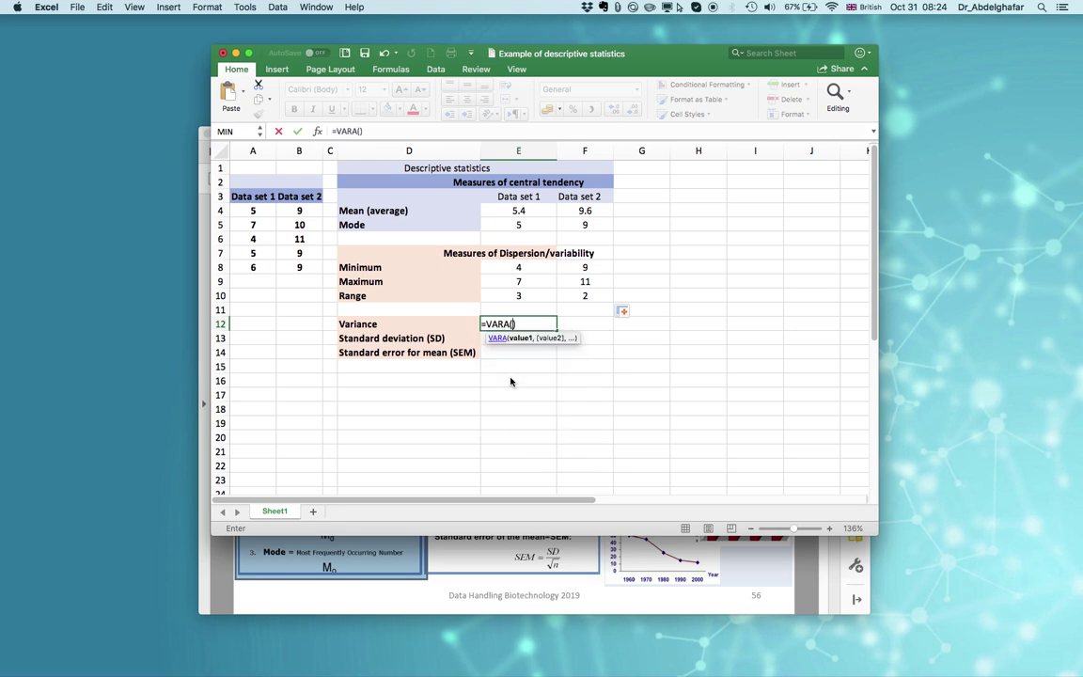
left_click_drag(254, 210, 263, 274)
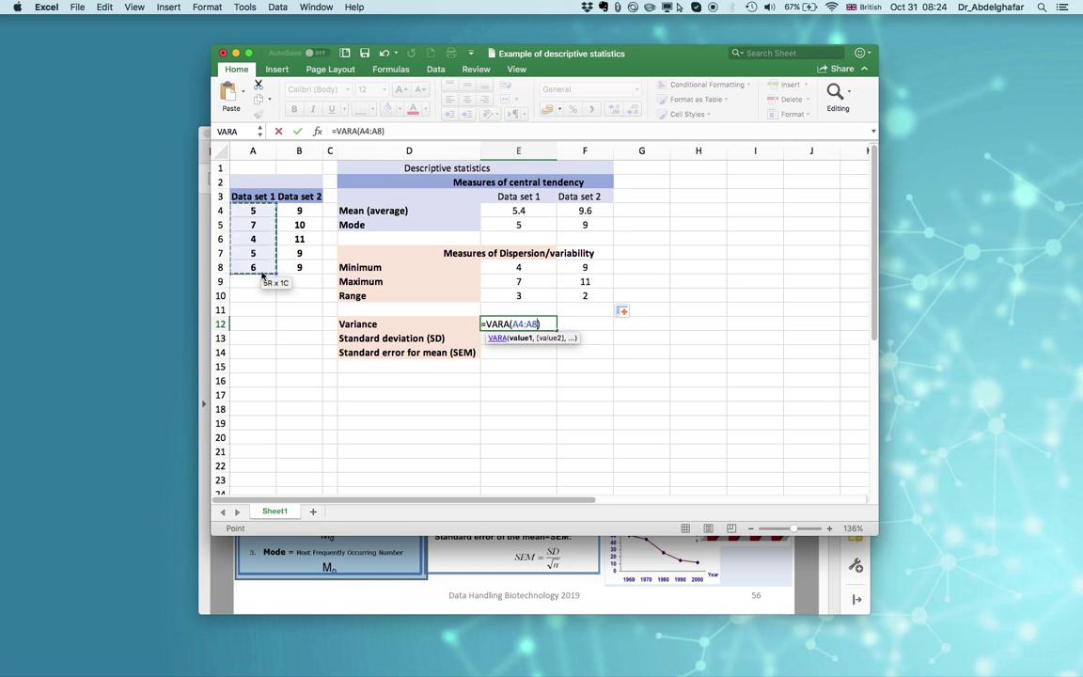
key("Return")
left_click(522, 324)
left_click(526, 335)
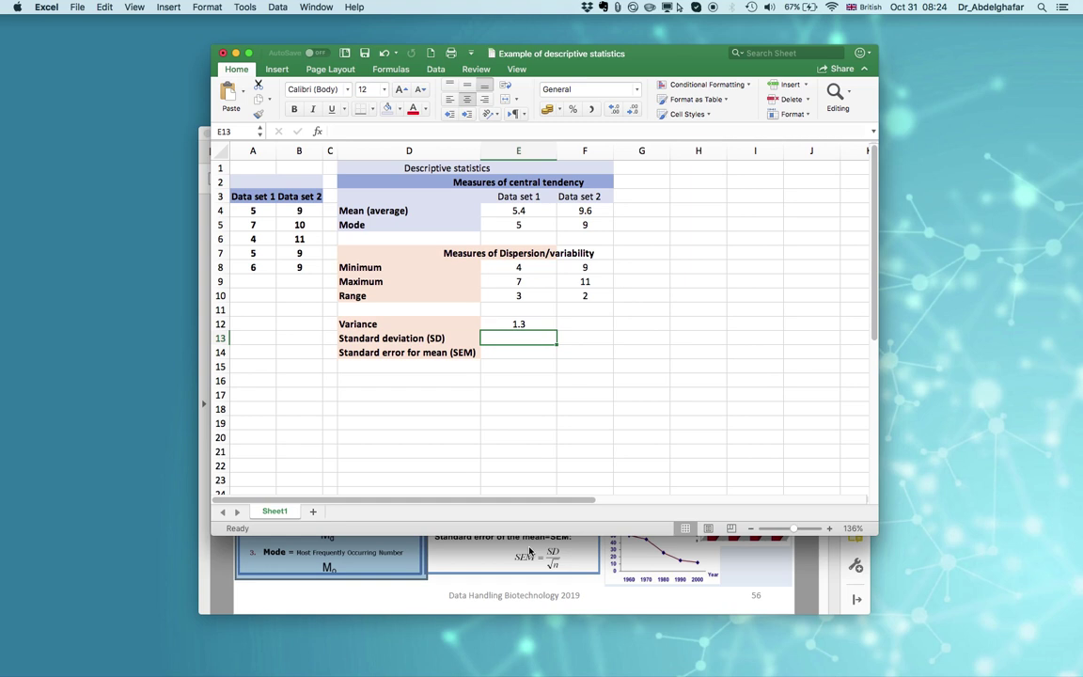
left_click(481, 555)
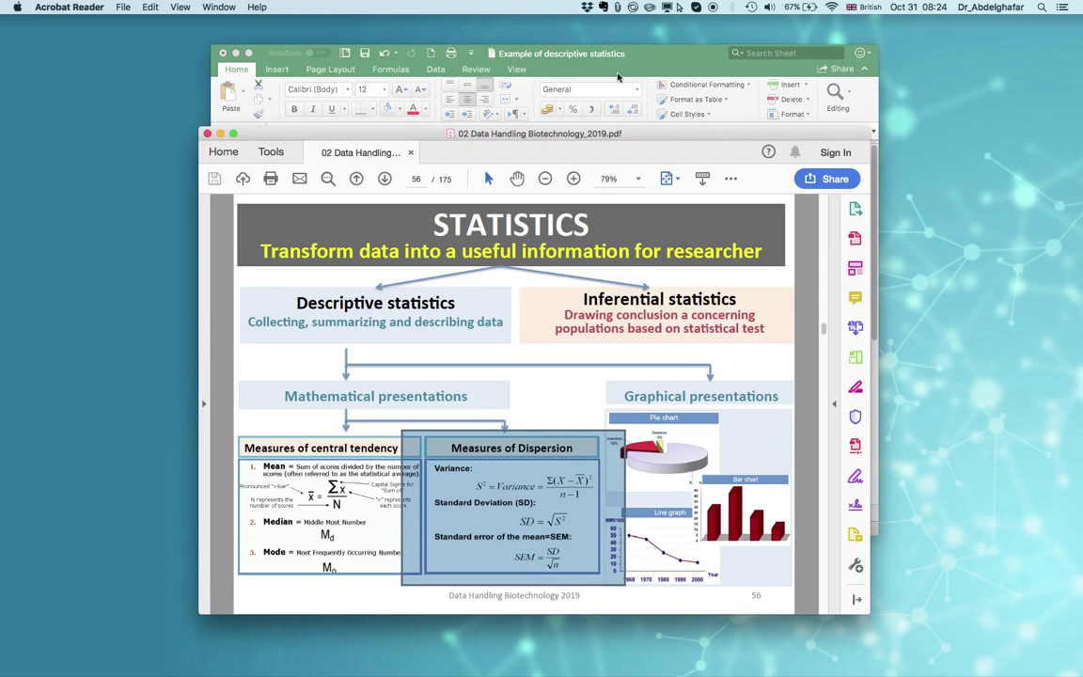
left_click(559, 70)
Enter =STDEVA(A4:A8) in E13 for Data set 1's standard deviation
type("=")
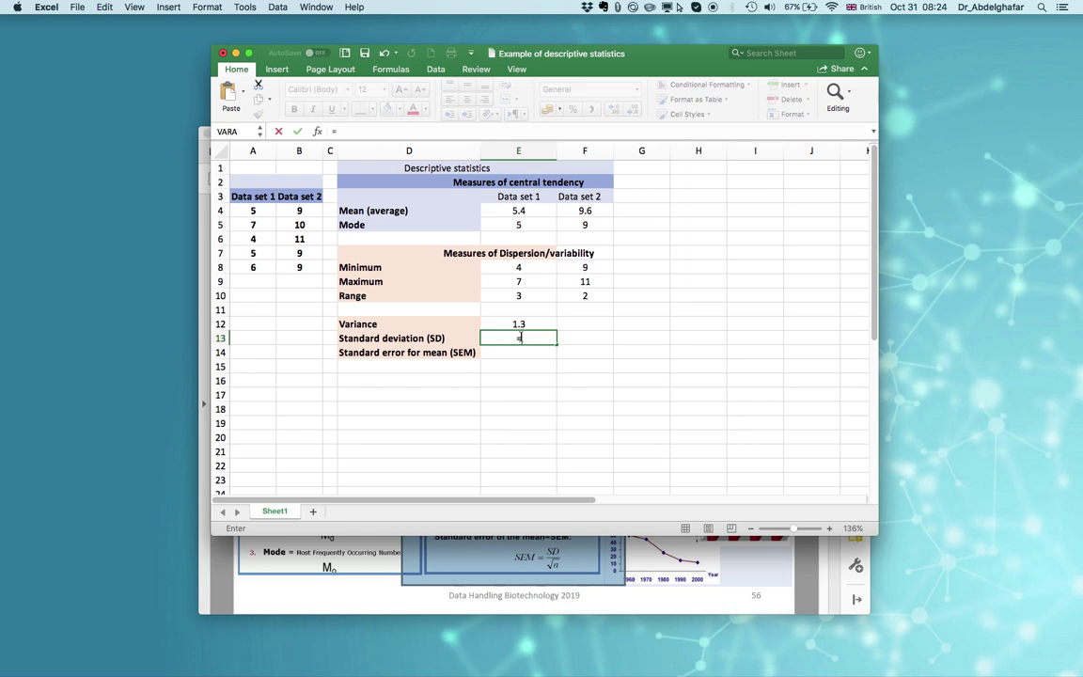
type("st")
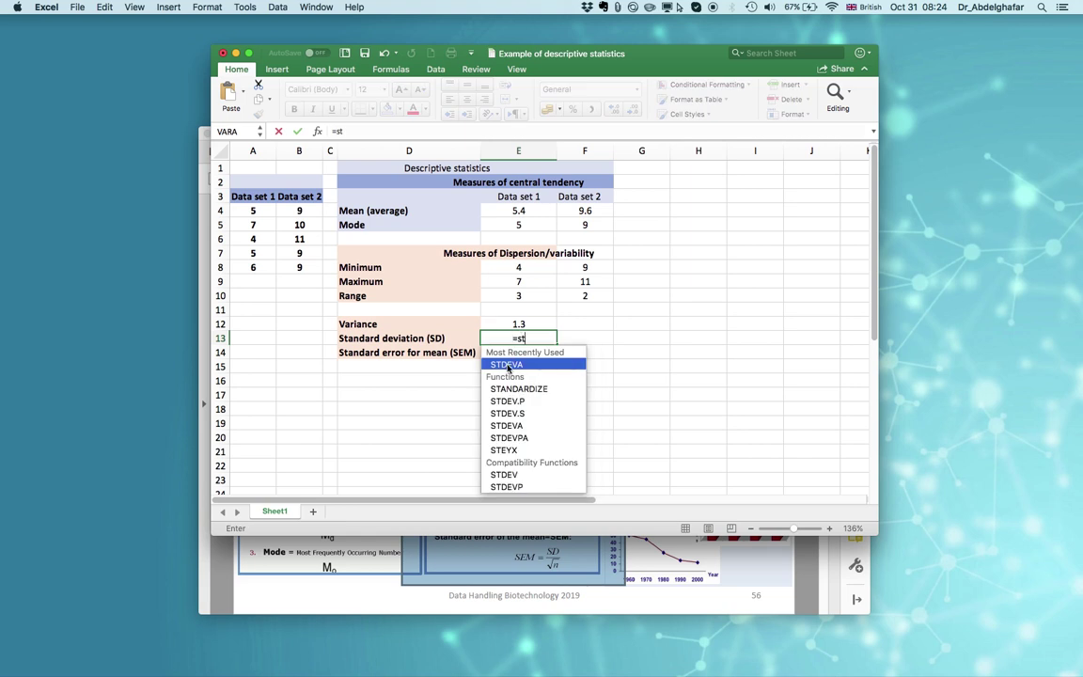
double_click(508, 365)
left_click(505, 366)
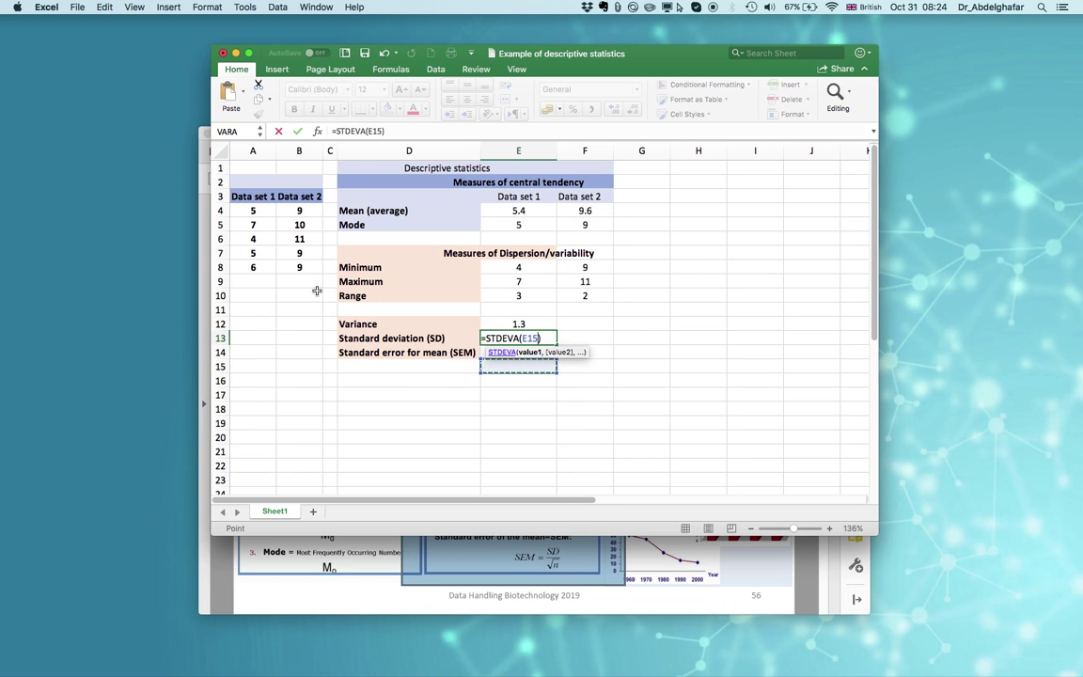
key("BackSpace")
key("BackSpace")
key("BackSpace")
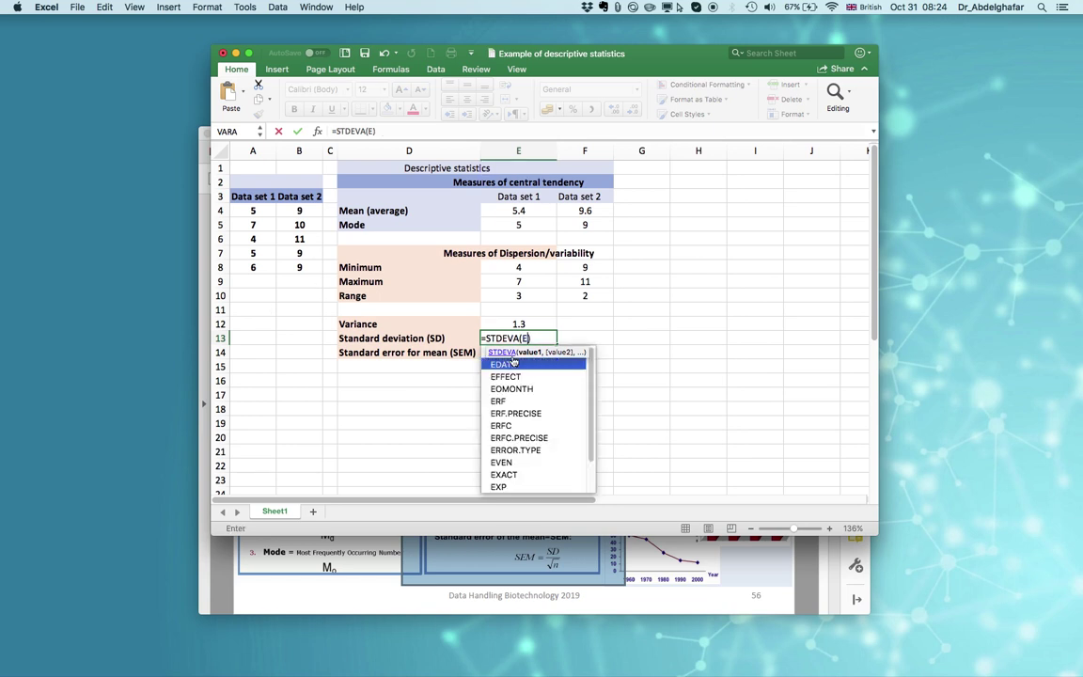
left_click_drag(264, 211, 280, 284)
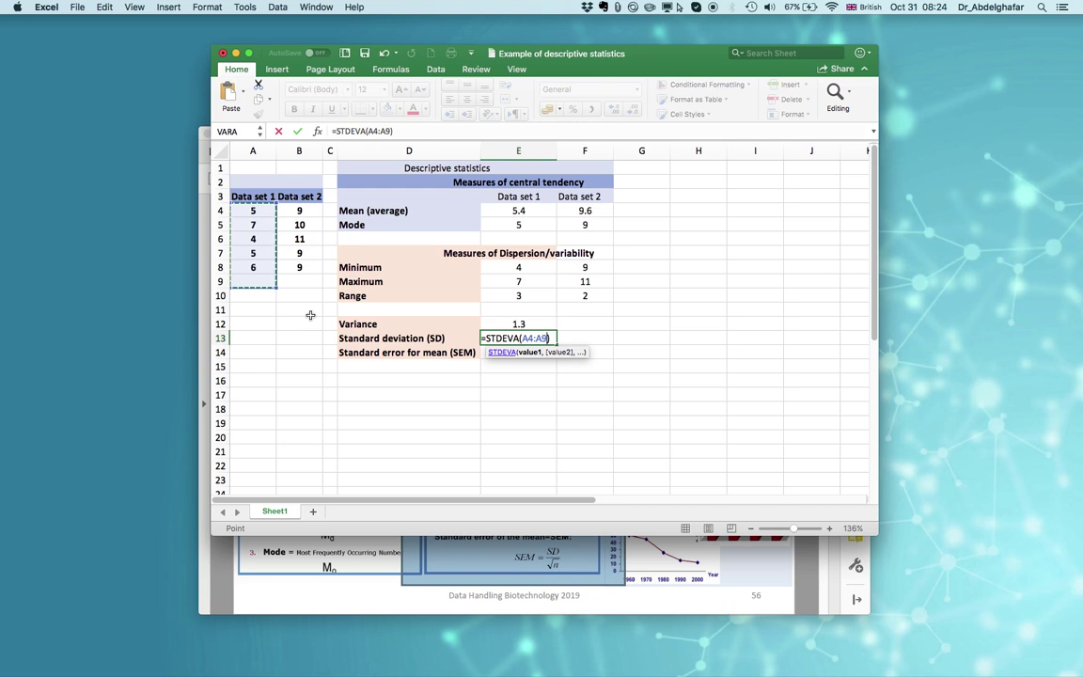
key("shift+Up")
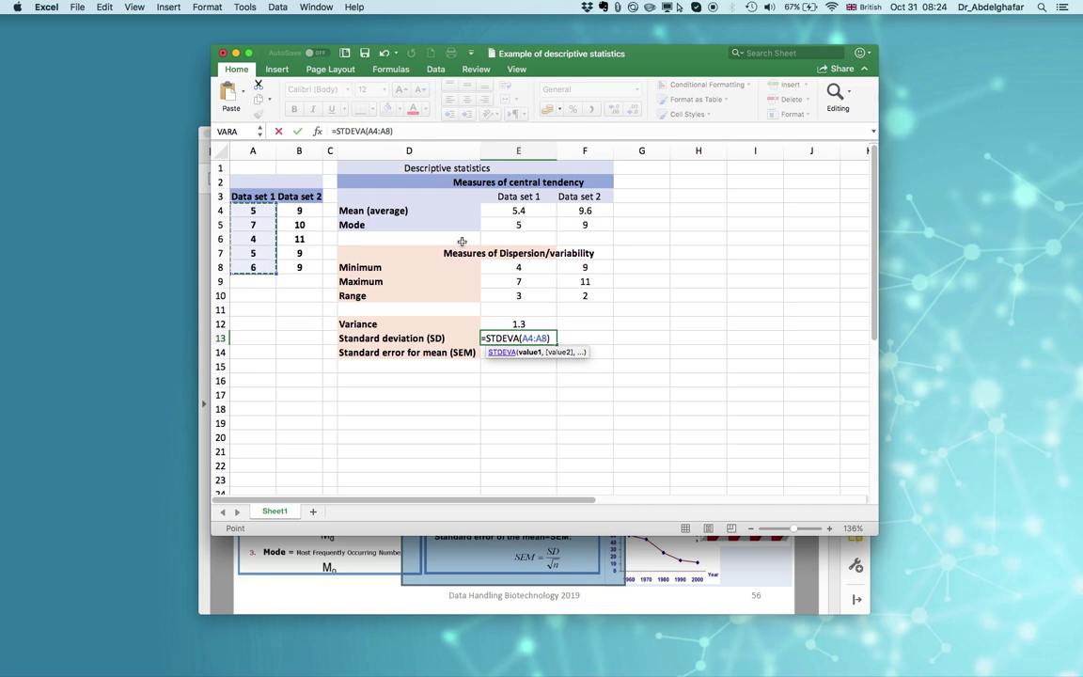
key("Return")
Reduce the displayed decimals so the standard deviation reads 1.14
left_click(543, 335)
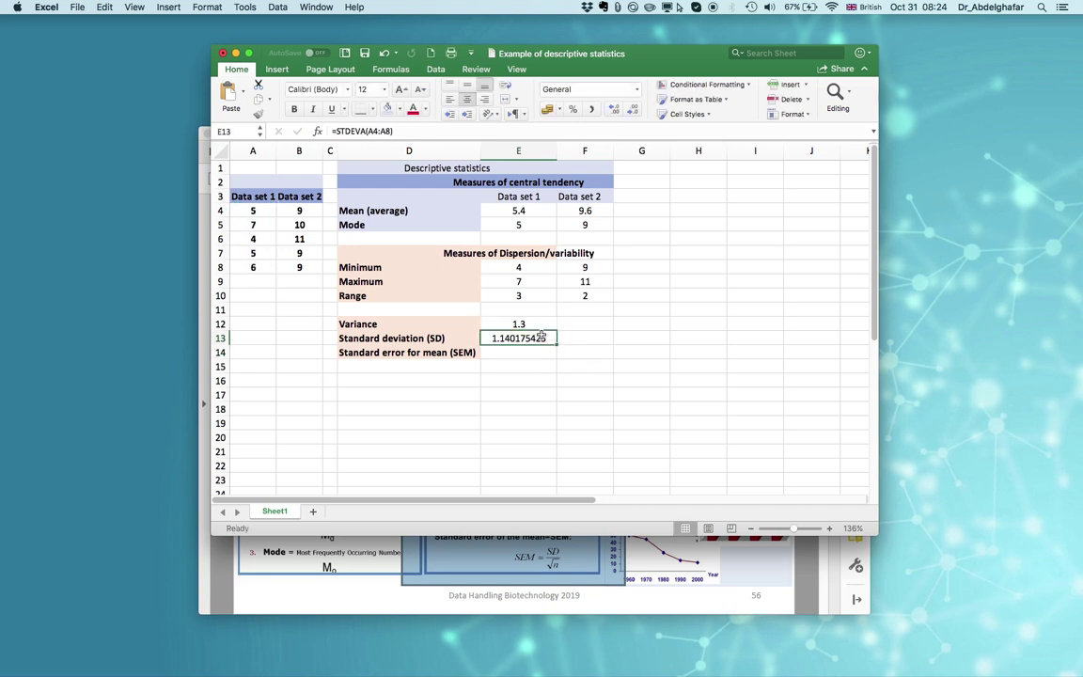
left_click(631, 111)
left_click(631, 111)
left_click(631, 111)
left_click(631, 111)
left_click(631, 111)
left_click(631, 111)
left_click(631, 111)
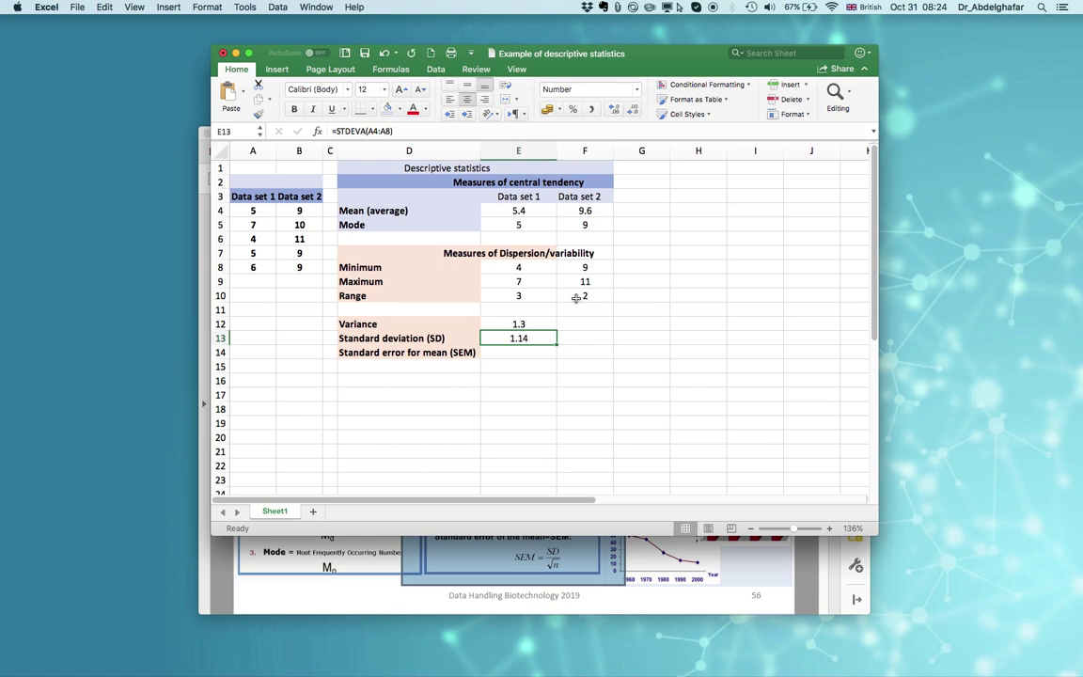
left_click(516, 351)
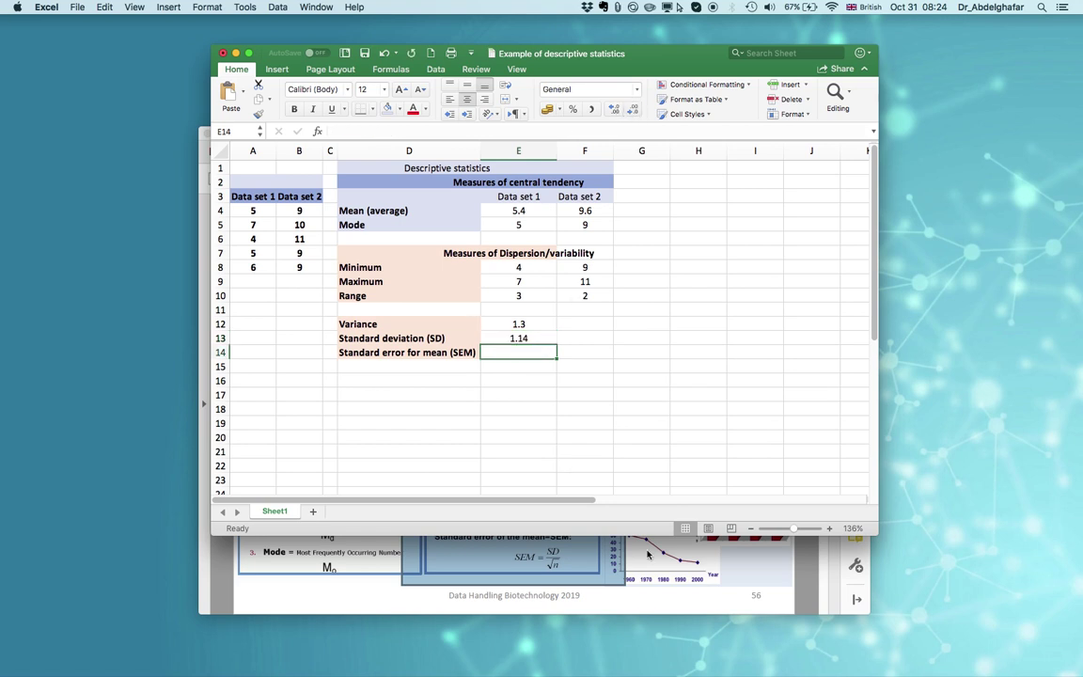
Enter =E13/SQRT(5) in E14 for a SEM of 0.509901951, then select E12:E14 for copying across
left_click(542, 577)
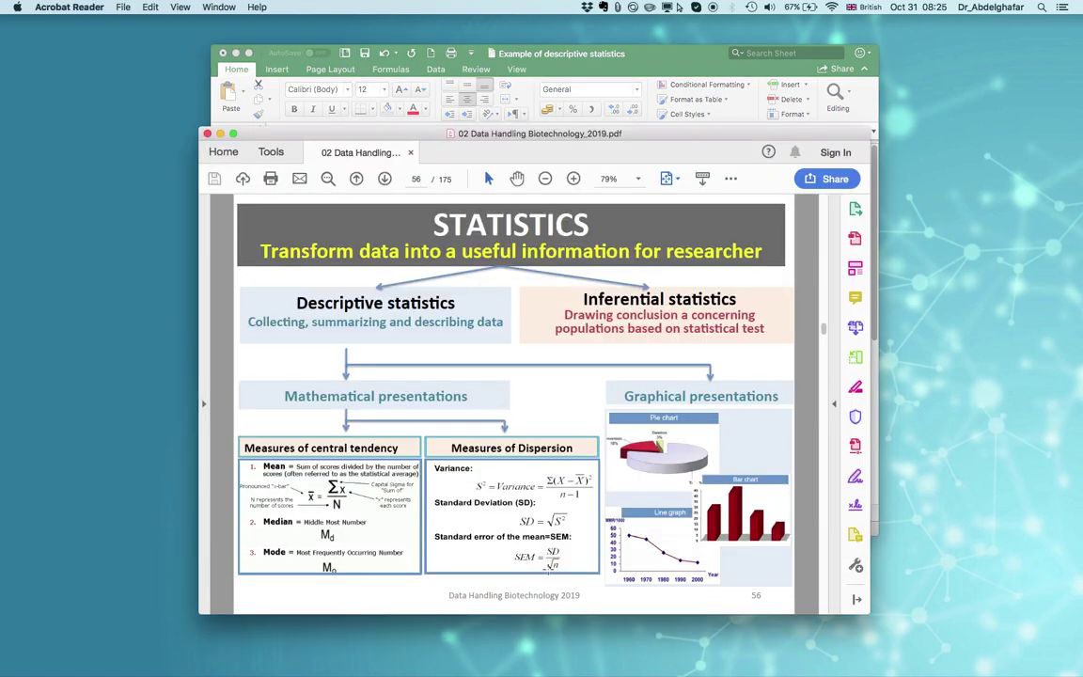
left_click(612, 72)
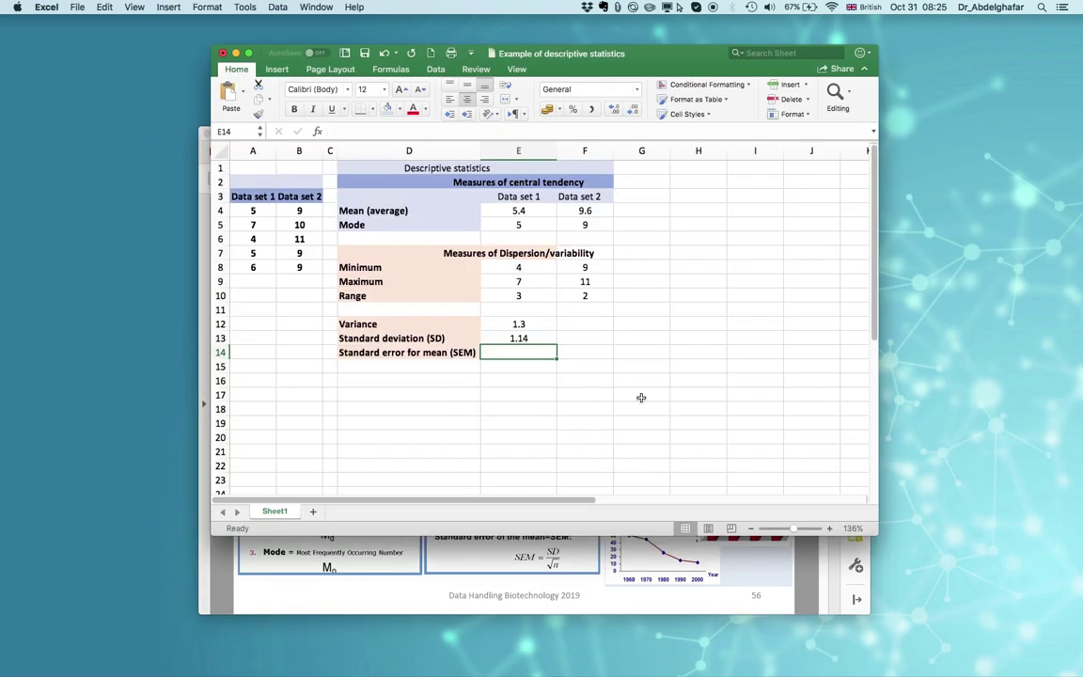
type("=")
key("Up")
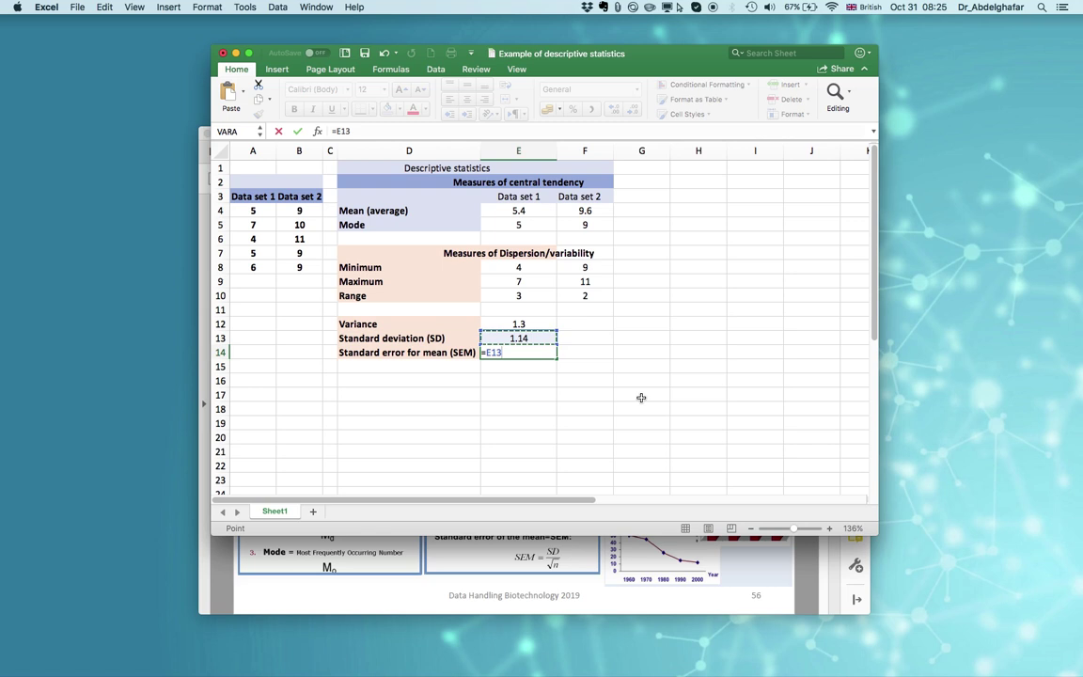
type("/sqrt(")
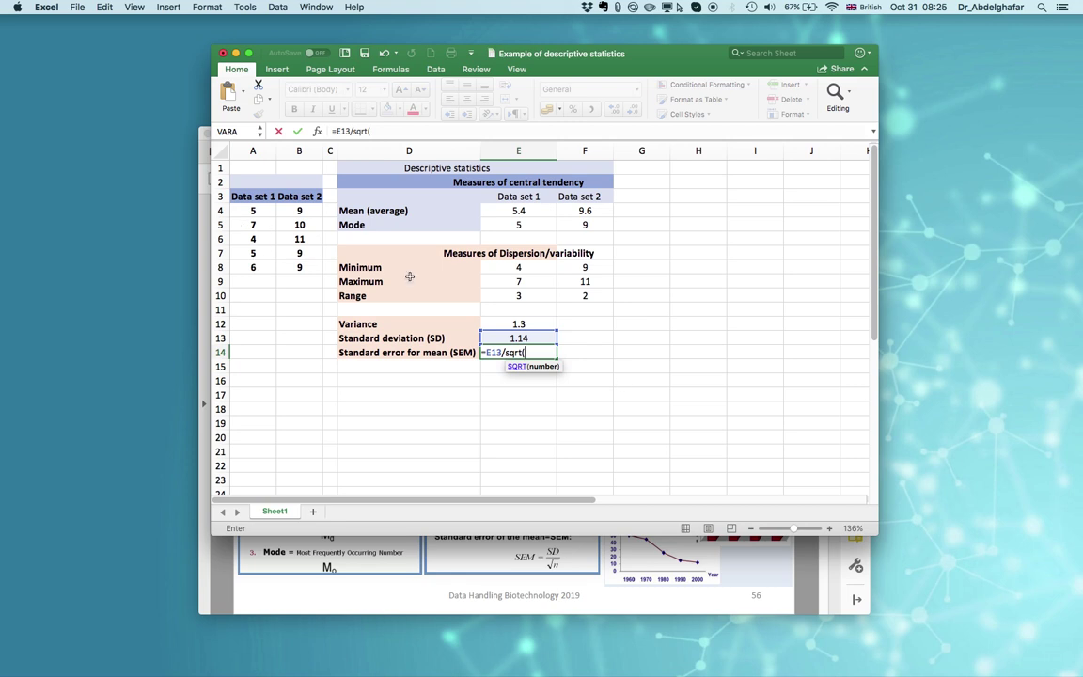
type("5)")
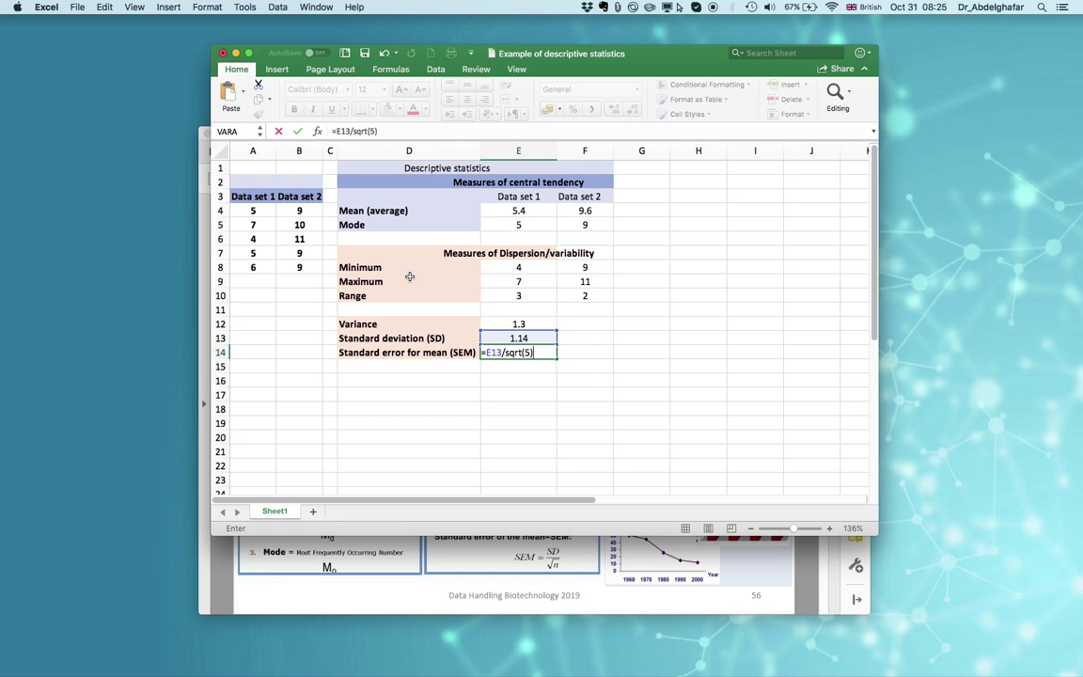
key("Return")
key("Up")
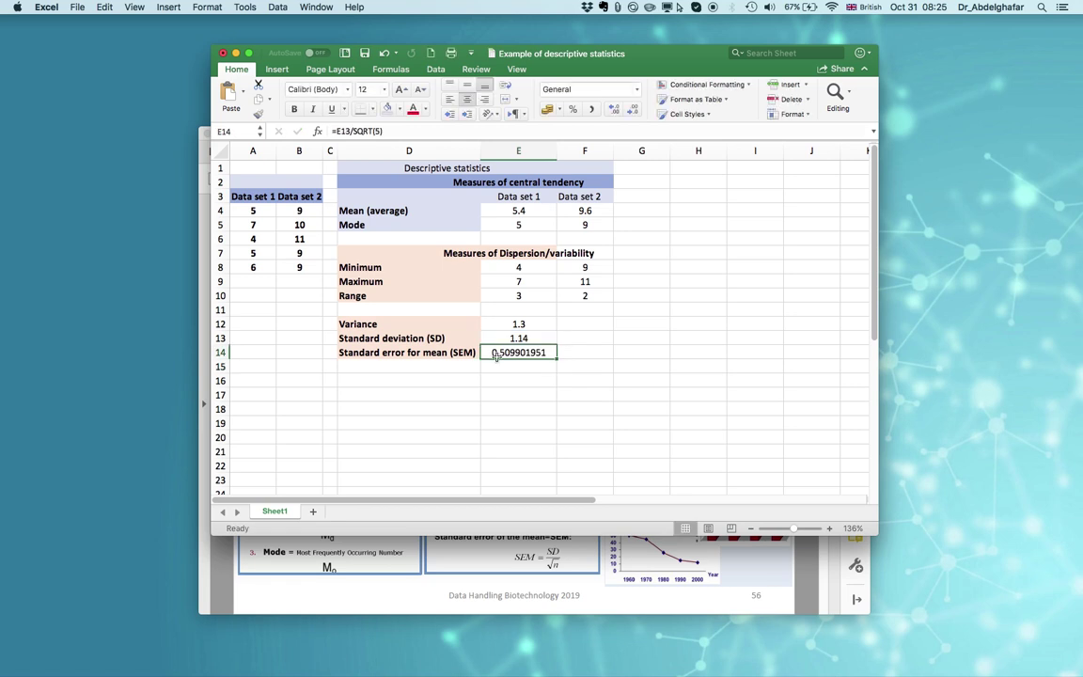
left_click_drag(525, 323, 594, 355)
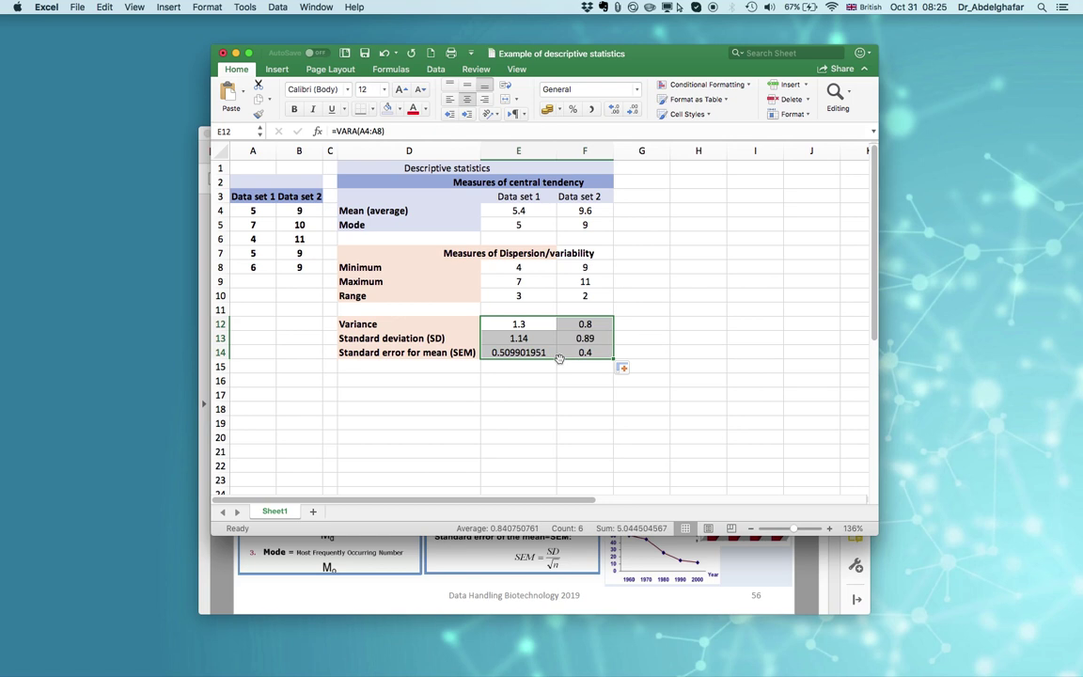
Inspect the variance formula in F12 without changing it
left_click(583, 324)
double_click(583, 324)
key("Escape")
Round Data set 1's SEM in E14 to display 0.51, then select the headers and mean row
left_click(515, 353)
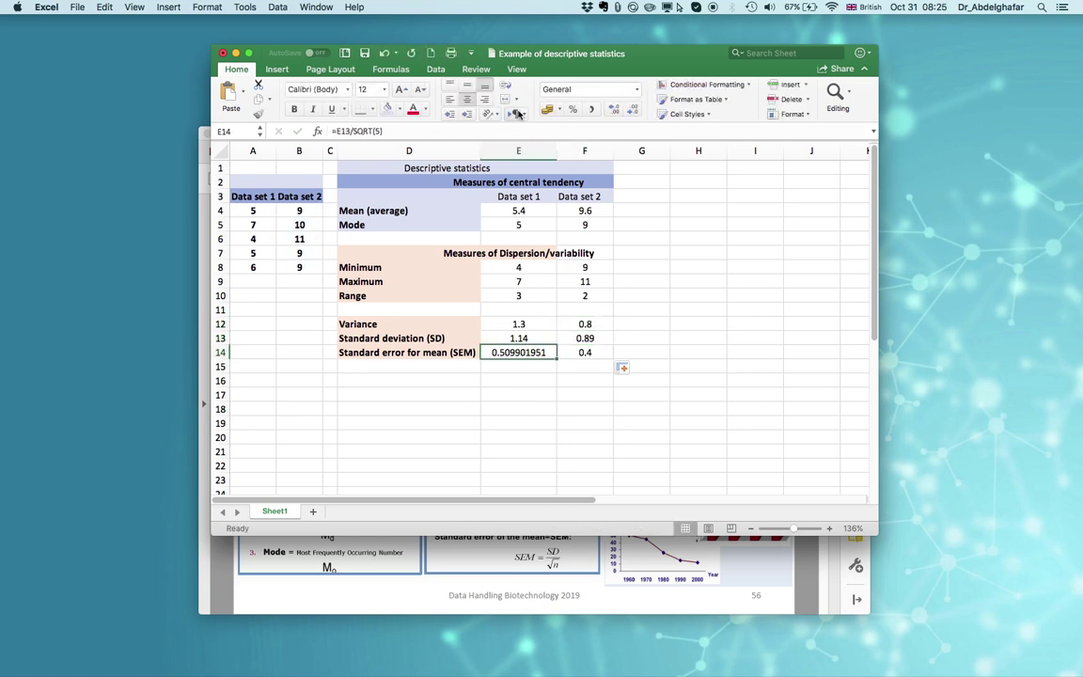
left_click(633, 109)
left_click(632, 109)
left_click(633, 109)
left_click(633, 109)
left_click(633, 109)
left_click(633, 109)
left_click(633, 109)
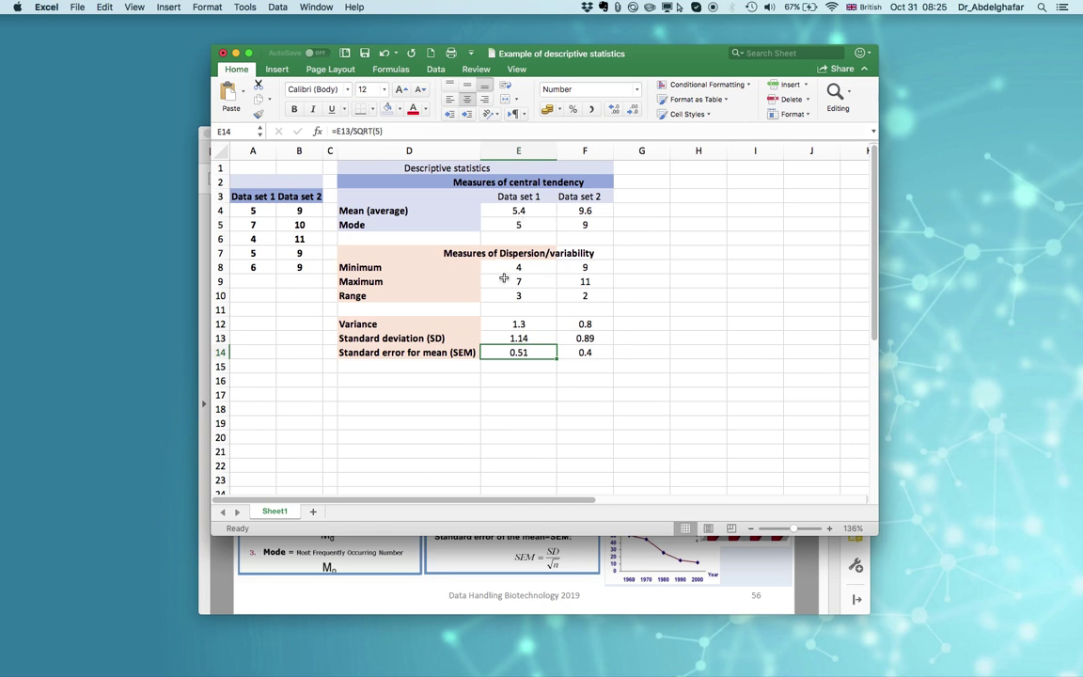
left_click(634, 196)
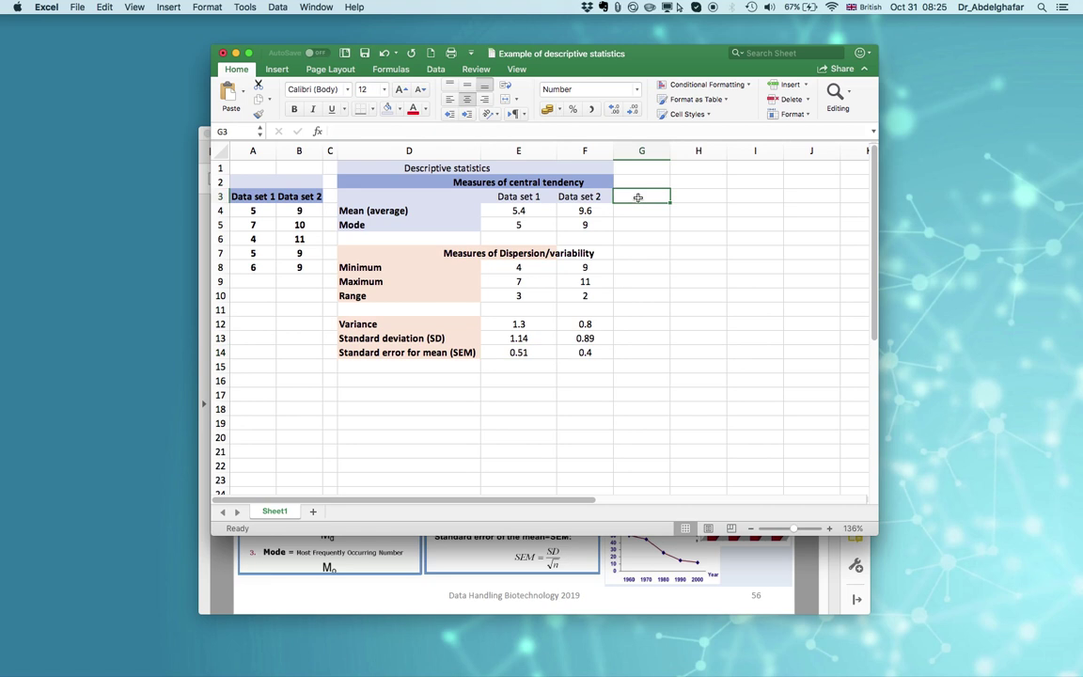
left_click_drag(445, 198, 569, 211)
Insert a clustered column chart from the headers and means in D3:F4
left_click(458, 197)
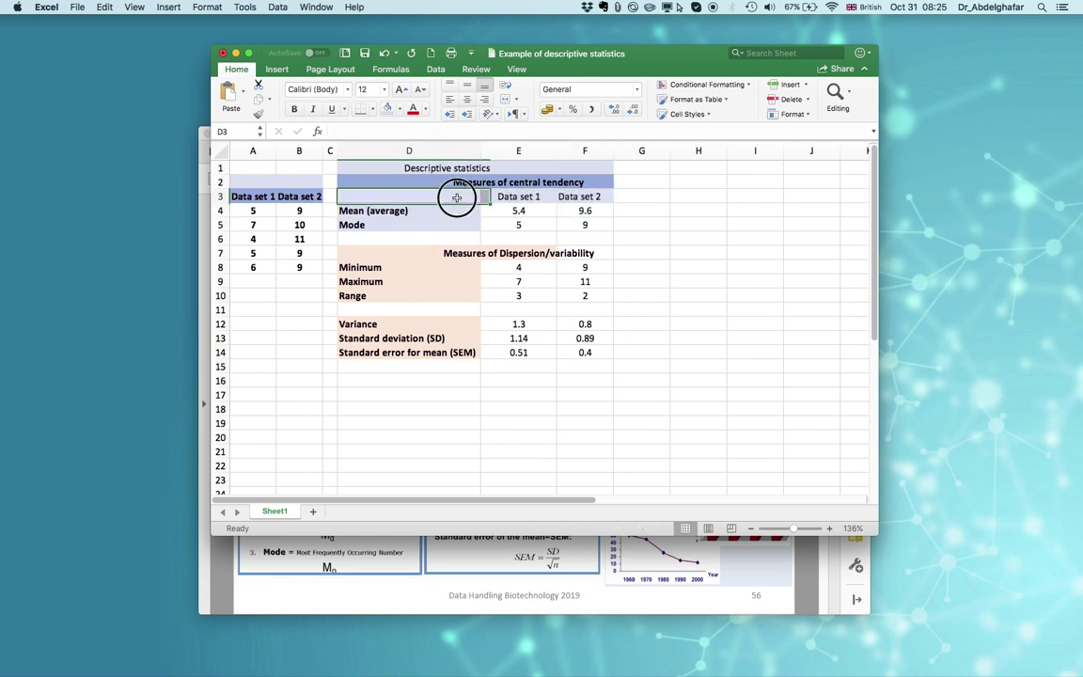
left_click_drag(458, 198, 582, 213)
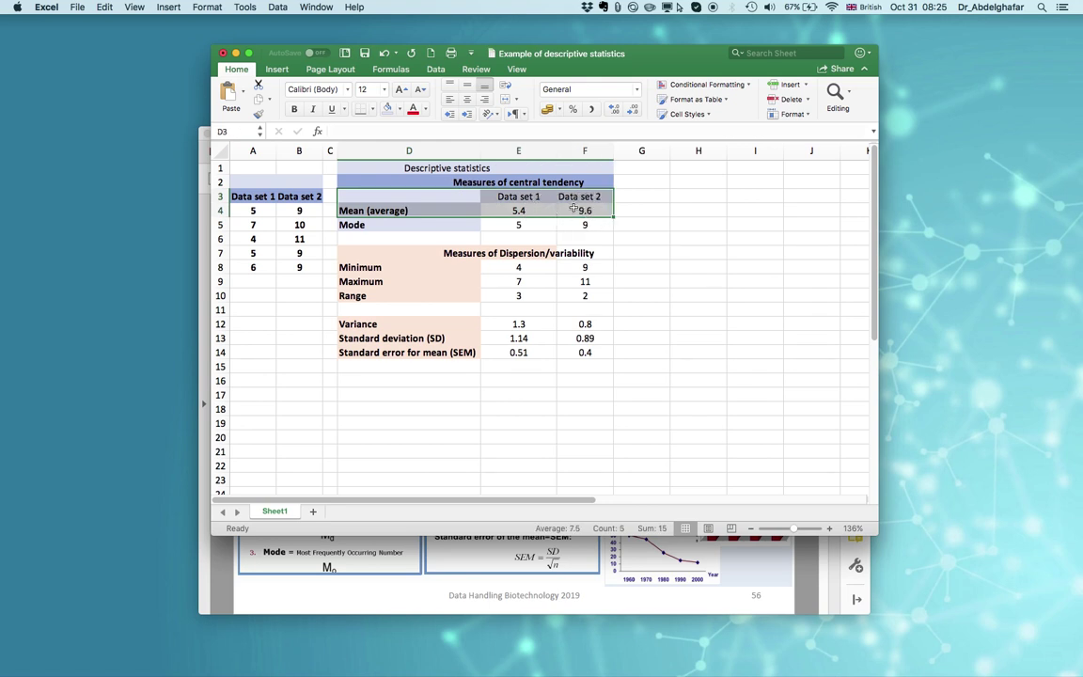
left_click(277, 70)
left_click(411, 87)
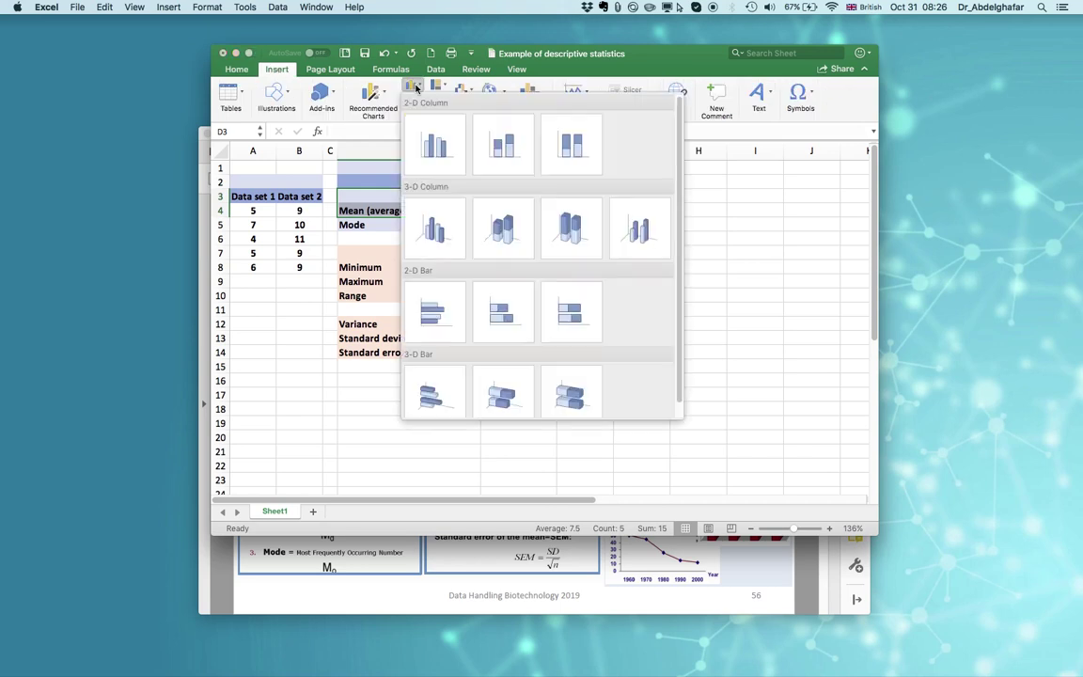
Move the Mean (average) chart beside the table, enlarge it, and select its bars
left_click(428, 143)
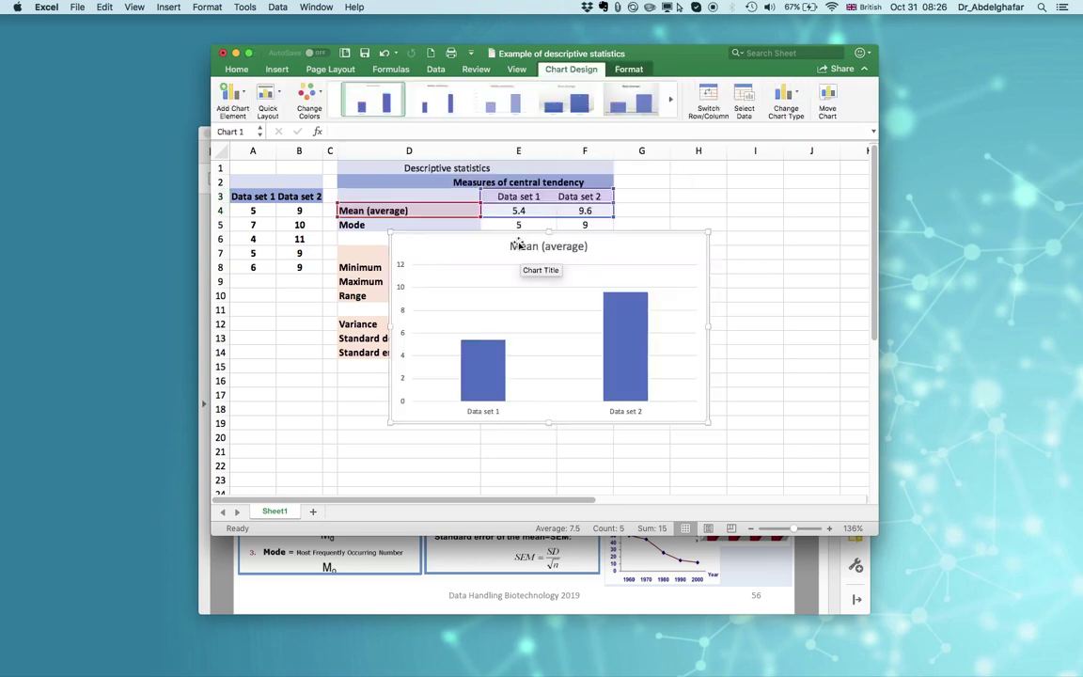
left_click_drag(491, 234, 634, 200)
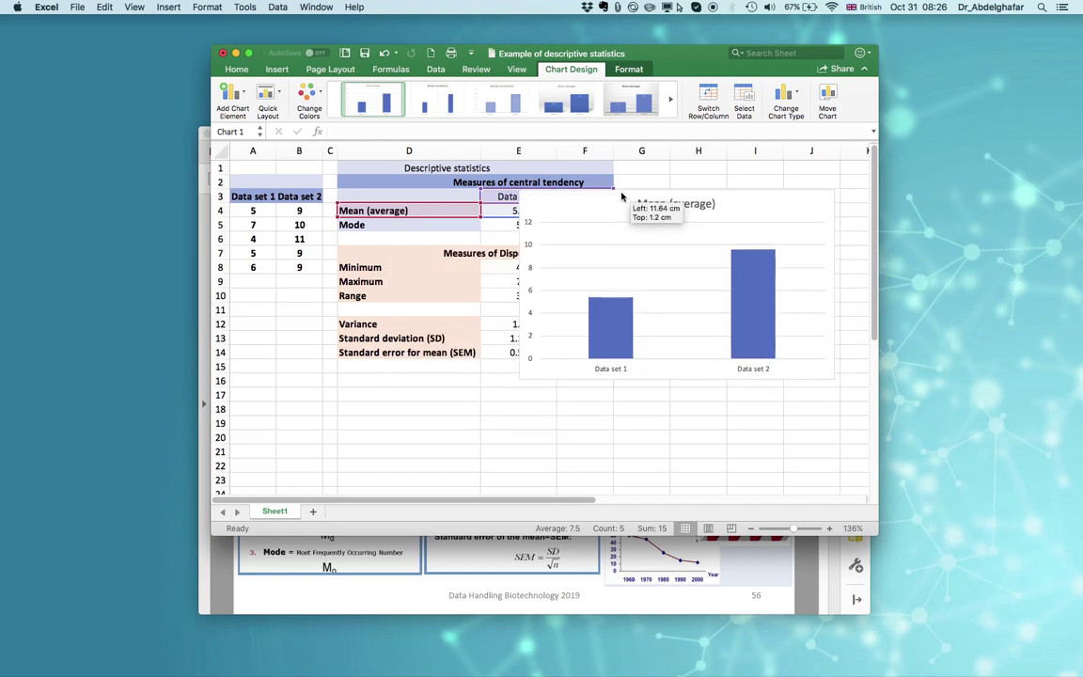
left_click_drag(518, 380, 672, 380)
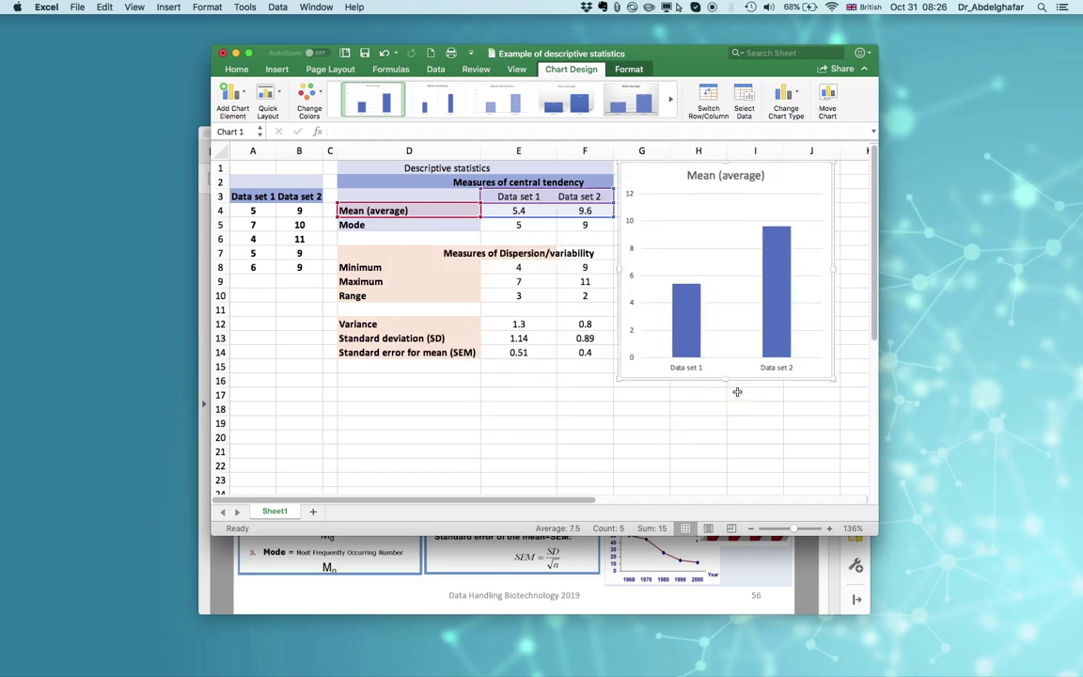
left_click_drag(833, 380, 846, 395)
left_click(812, 422)
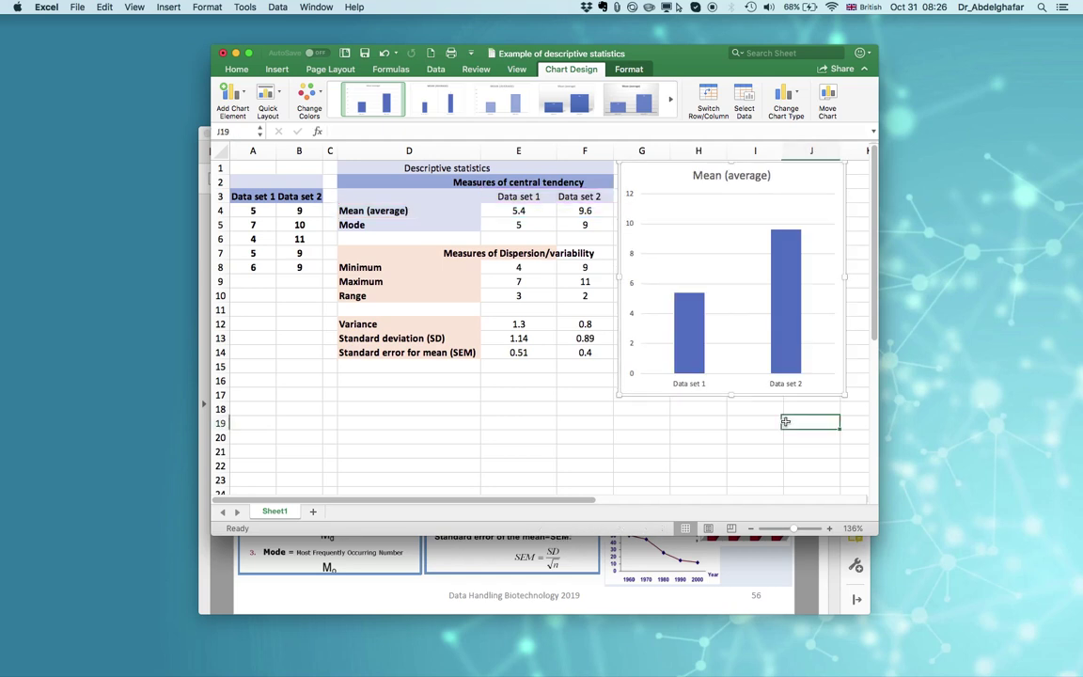
left_click(693, 321)
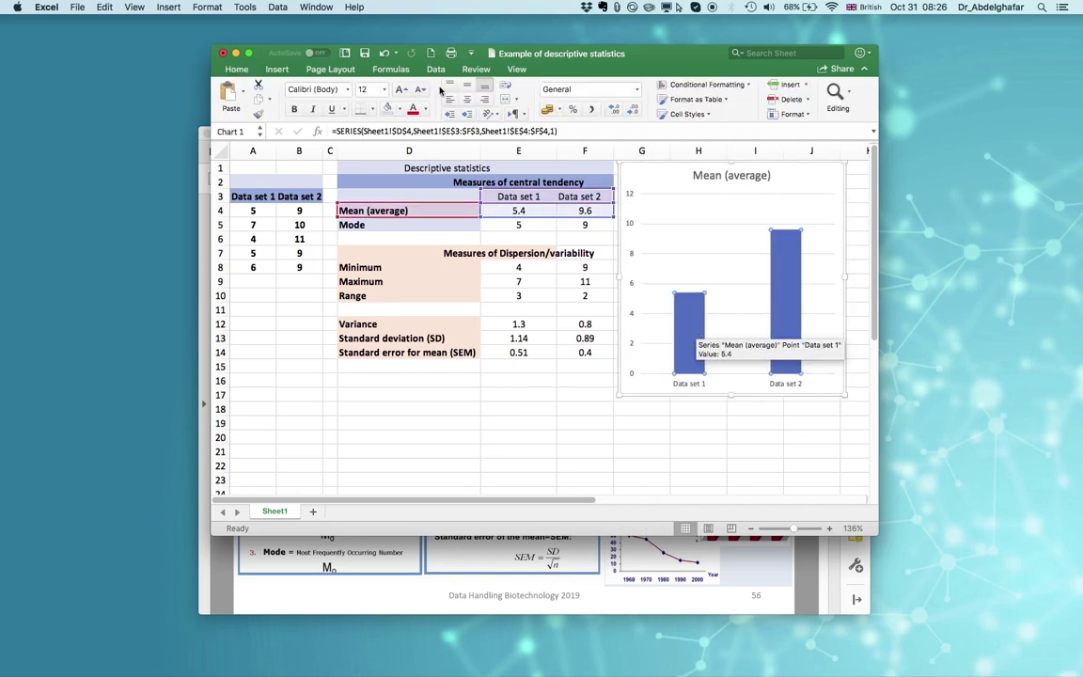
Add Standard Error bars to the mean columns and open their formatting options
left_click(229, 100)
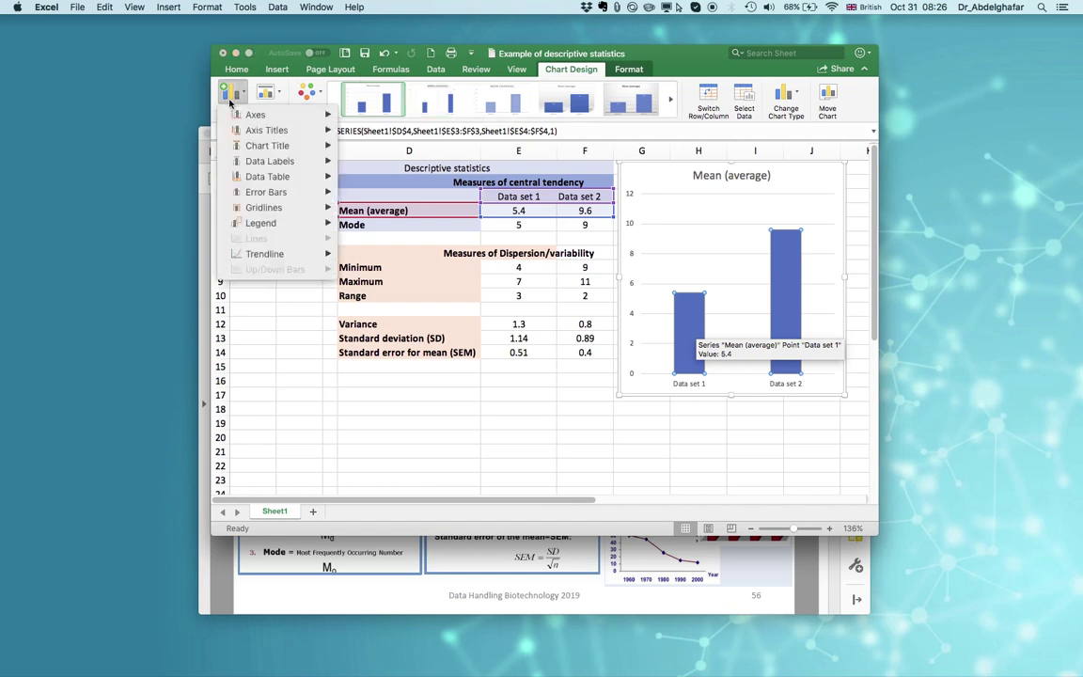
mouse_move(282, 192)
left_click(382, 219)
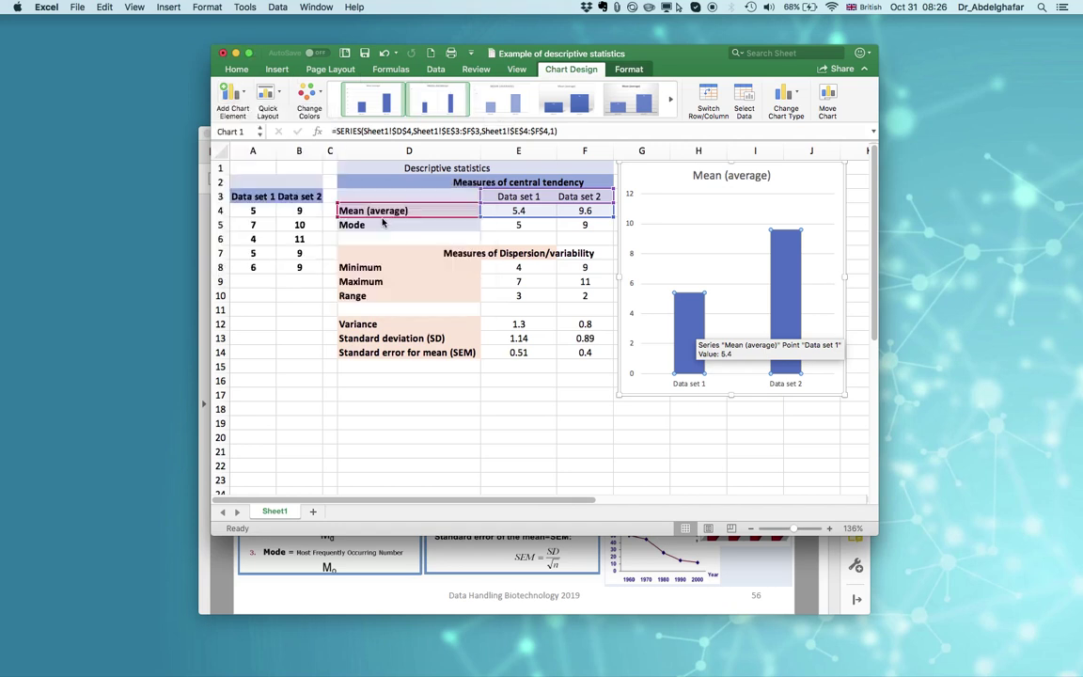
left_click(688, 296)
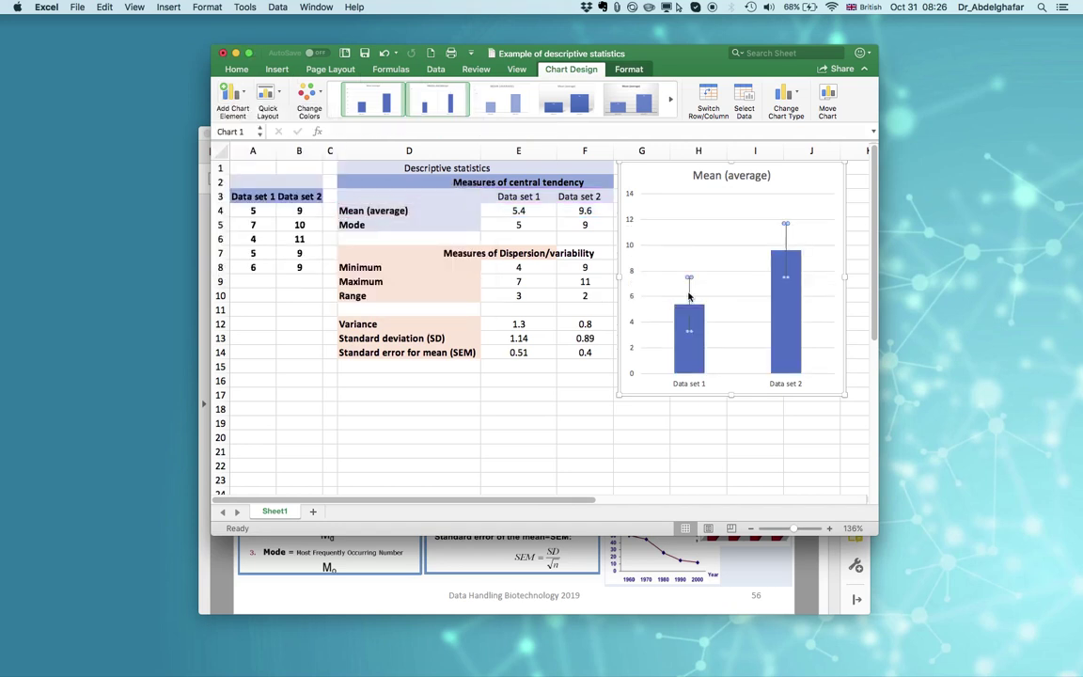
double_click(688, 296)
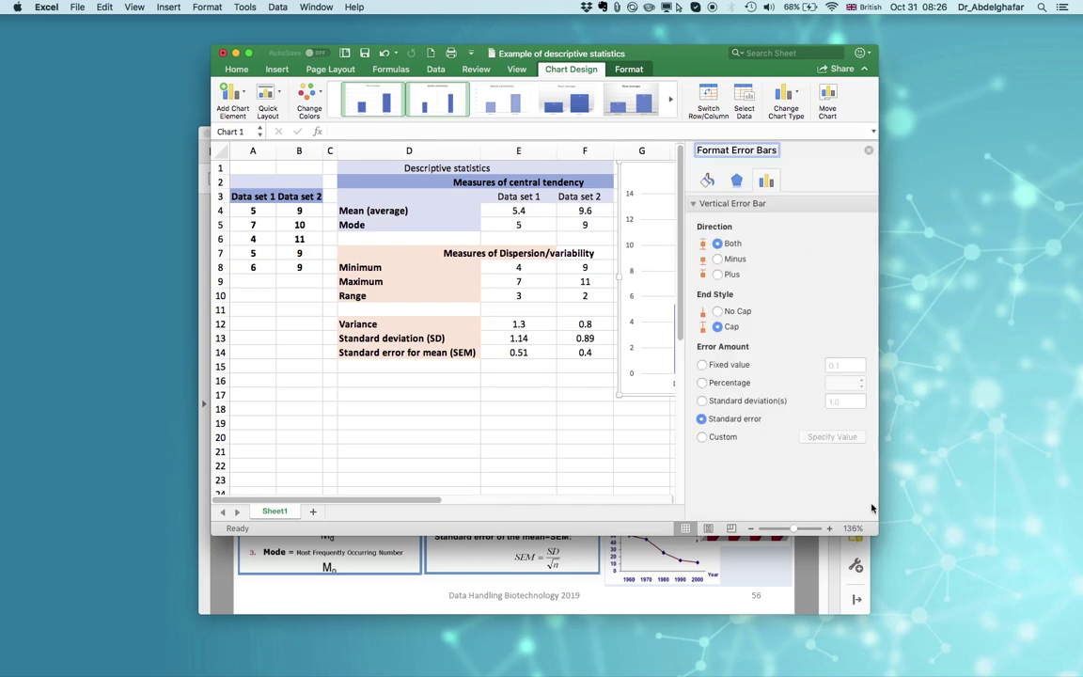
left_click_drag(875, 532, 1064, 625)
left_click_drag(751, 53, 674, 23)
Set custom positive and negative error values to the SEM cells E14:F14
left_click(840, 407)
left_click(916, 410)
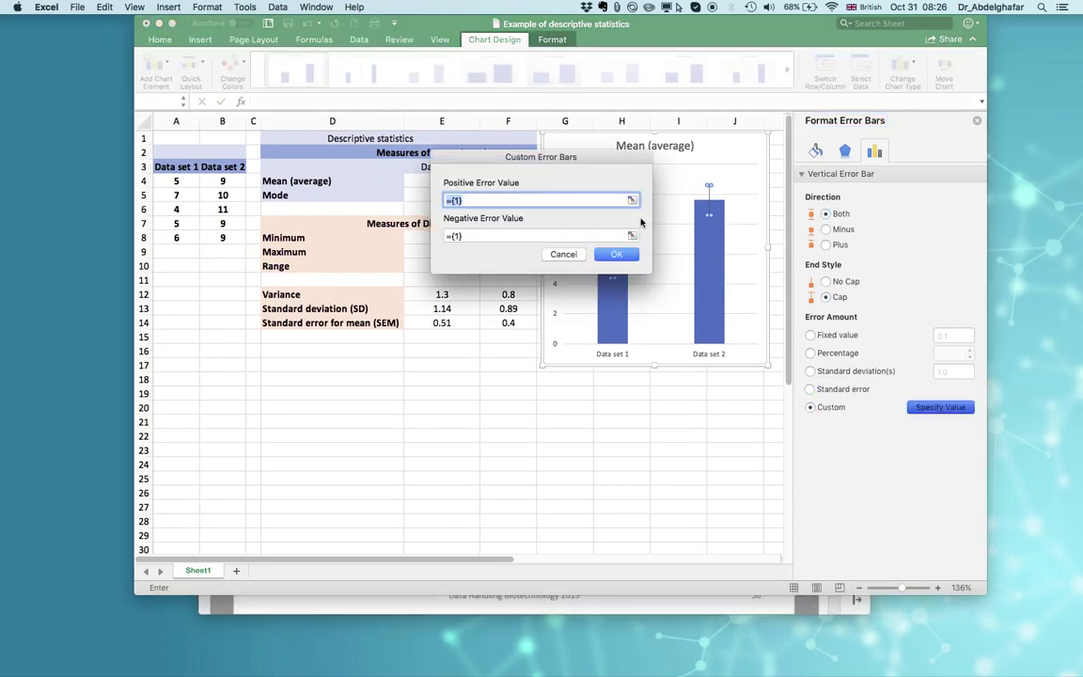
left_click_drag(576, 203, 513, 322)
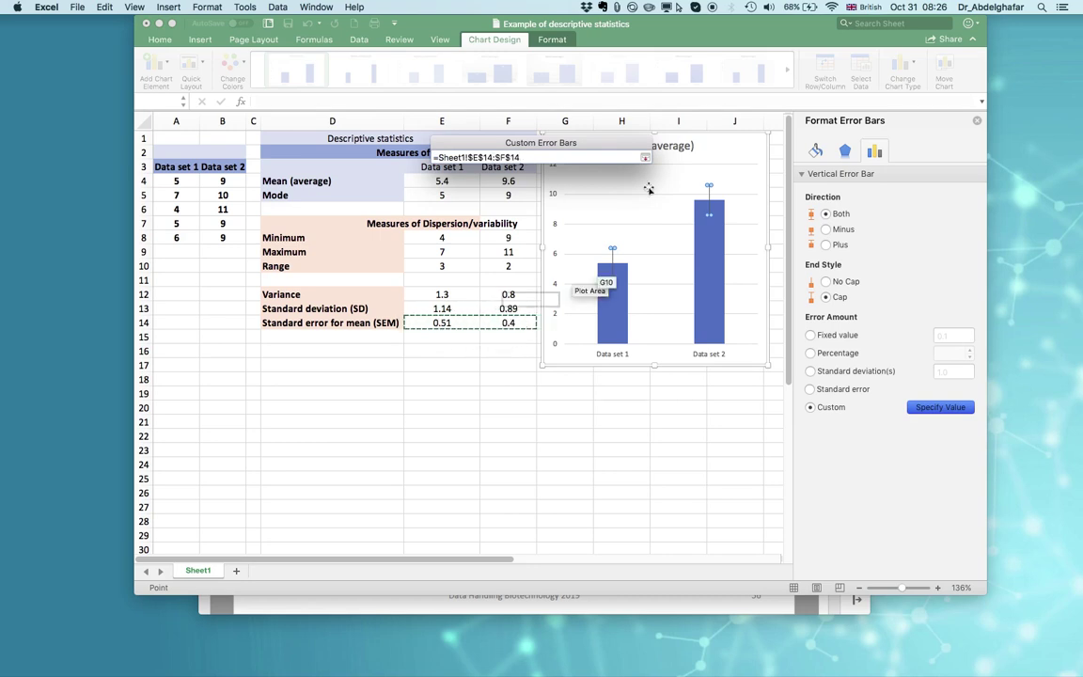
left_click(645, 157)
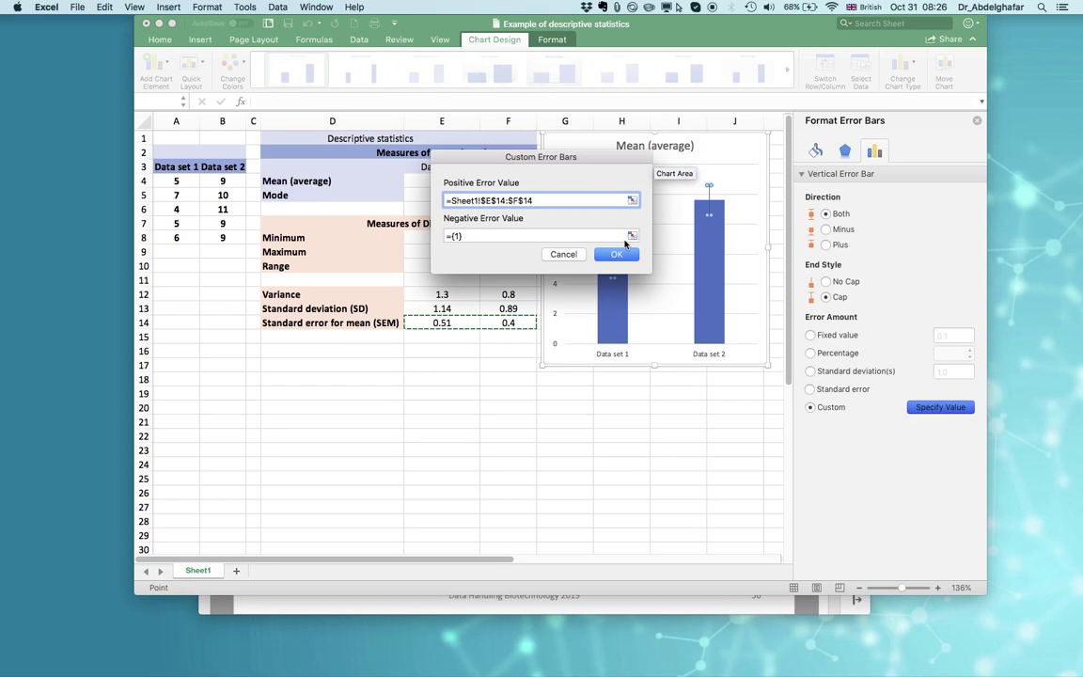
left_click(631, 234)
left_click_drag(442, 323, 484, 323)
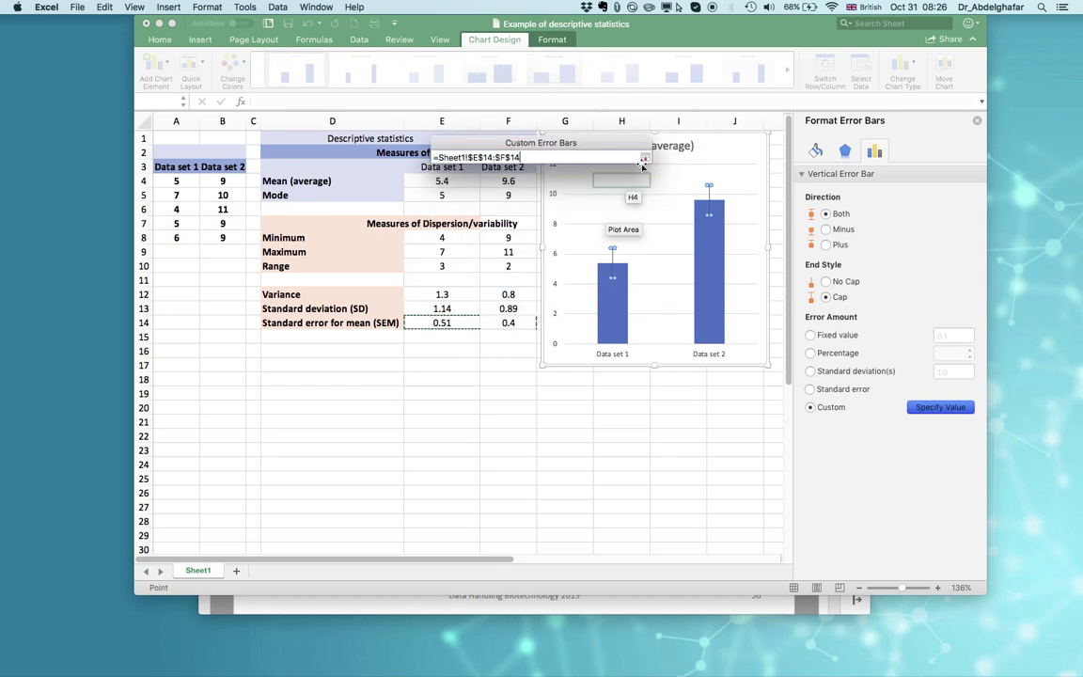
left_click(645, 158)
left_click(616, 254)
left_click(677, 436)
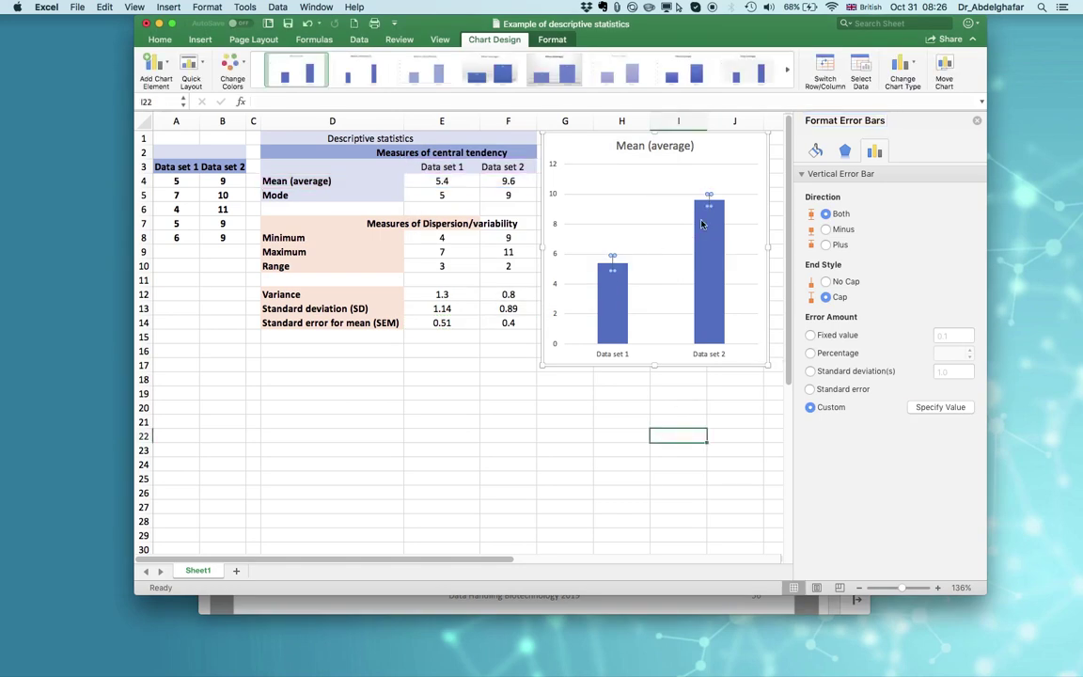
left_click(634, 226)
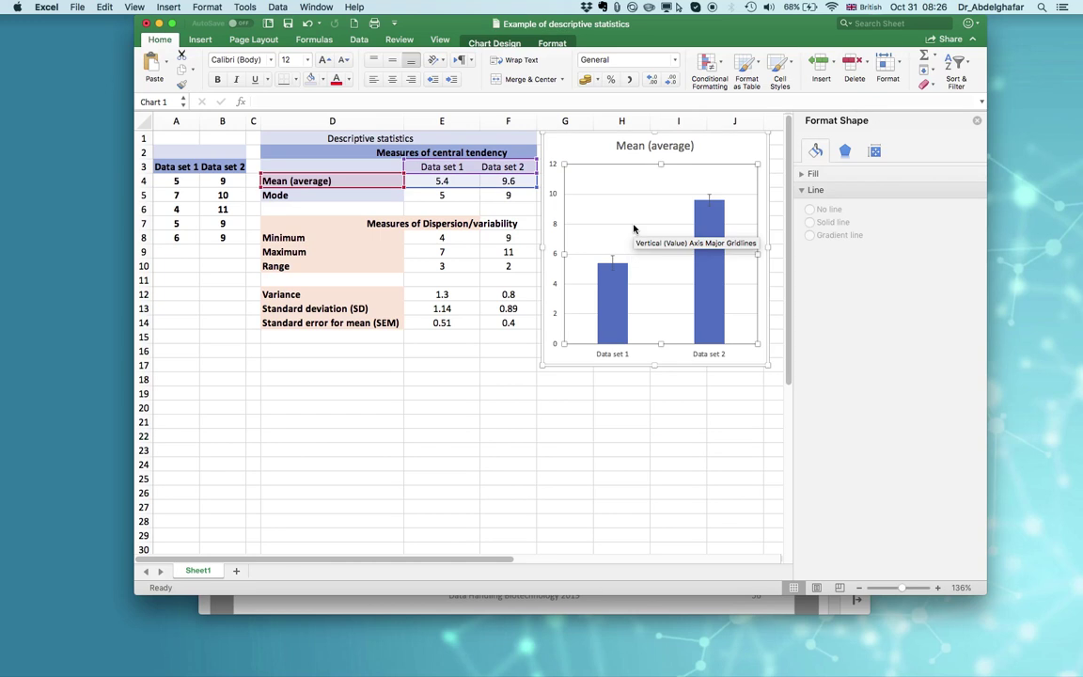
left_click(634, 229)
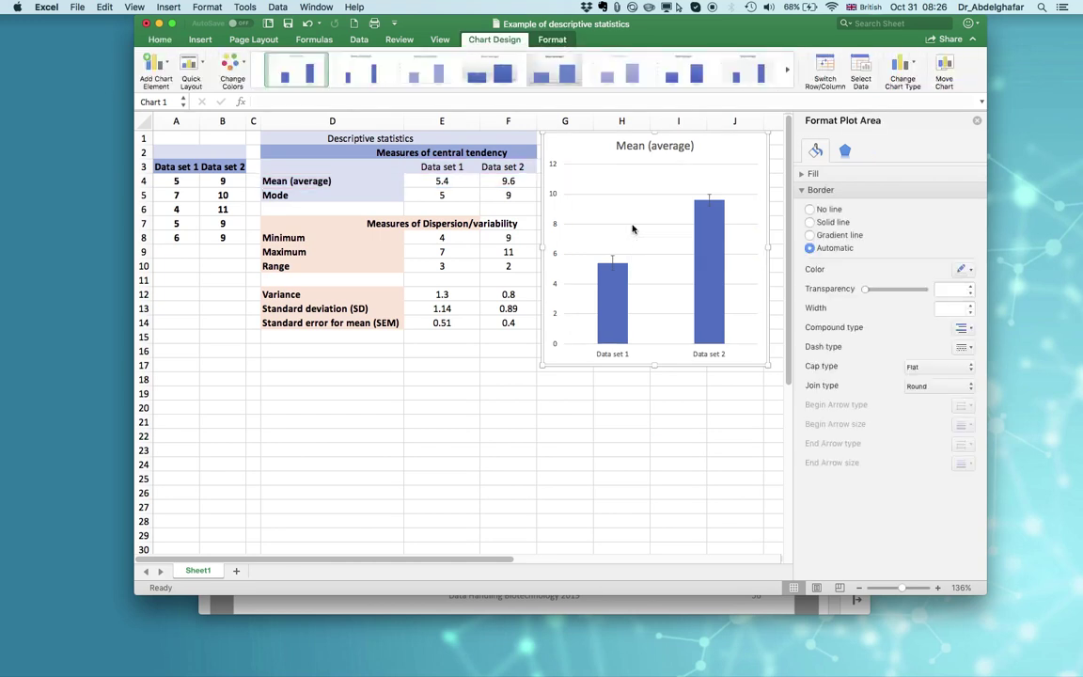
left_click(633, 228)
left_click(633, 227)
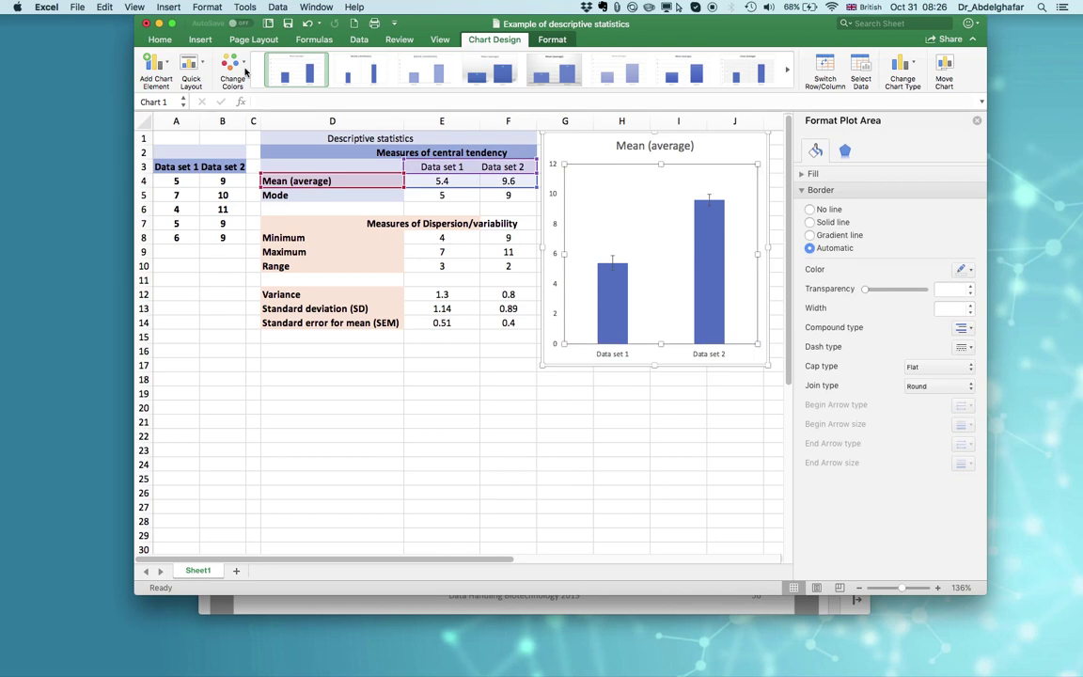
left_click(519, 92)
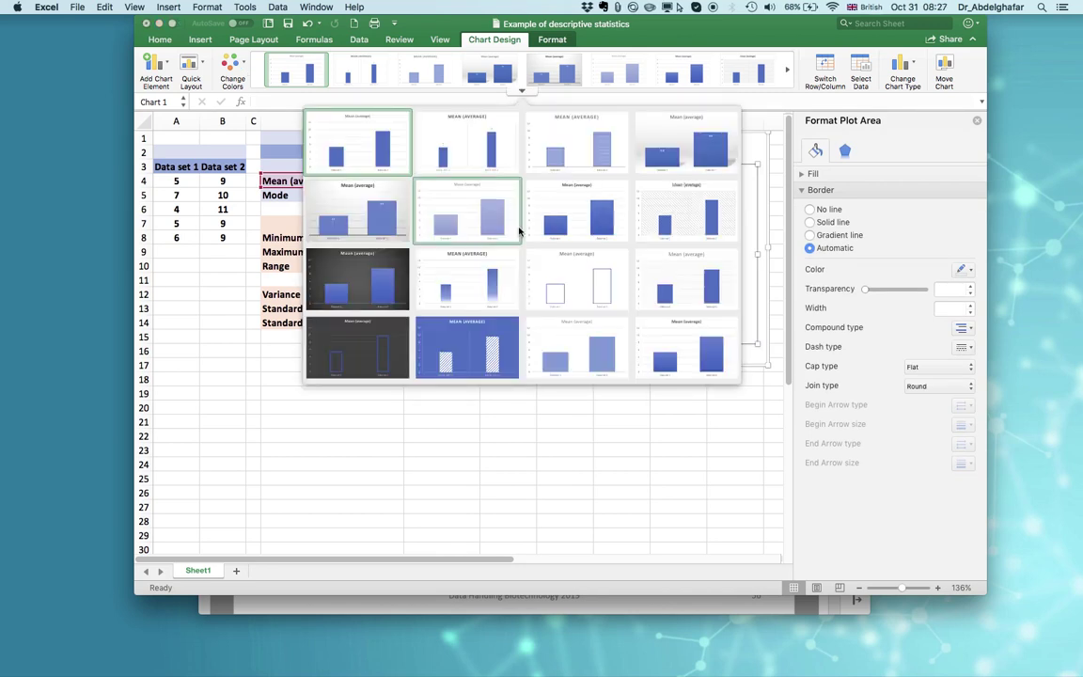
left_click(524, 92)
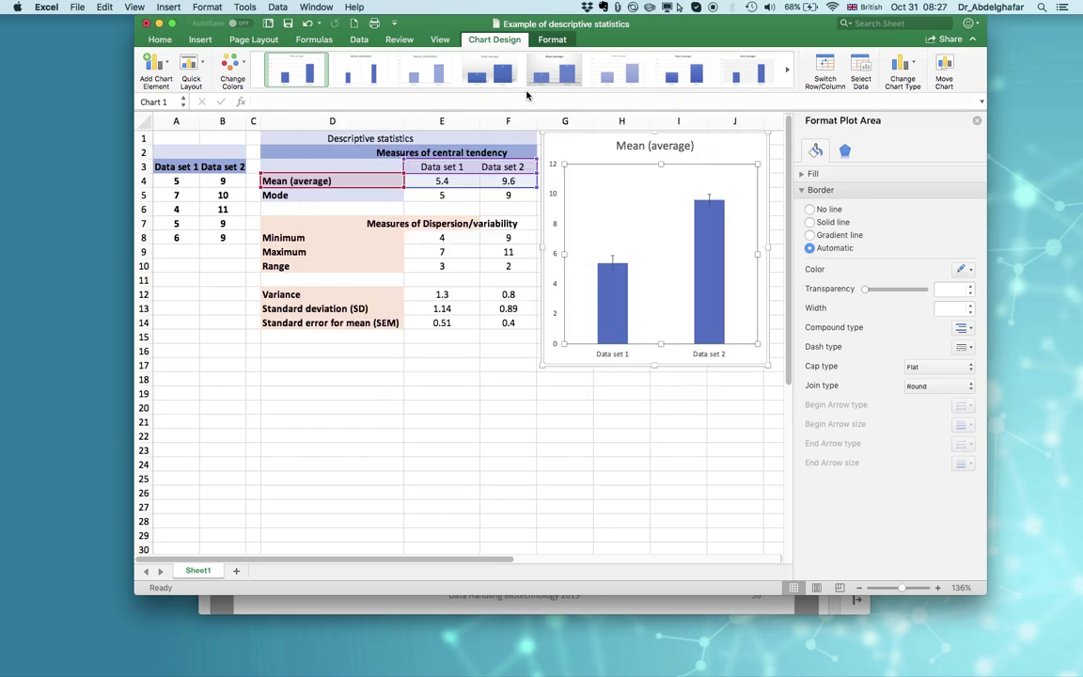
left_click(602, 301)
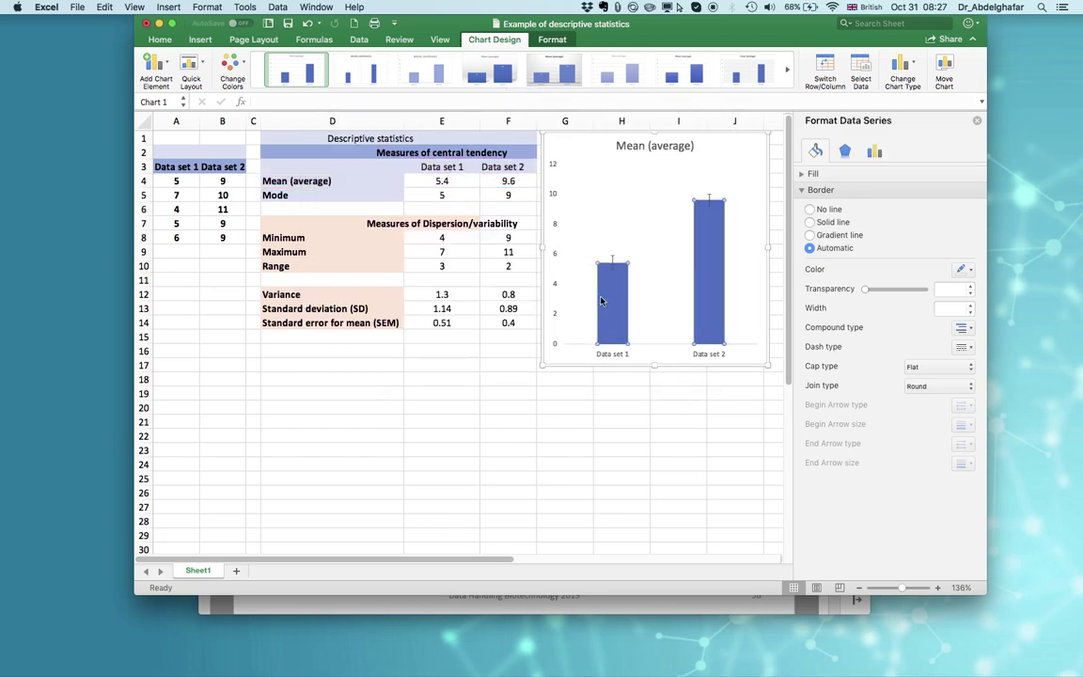
left_click(508, 435)
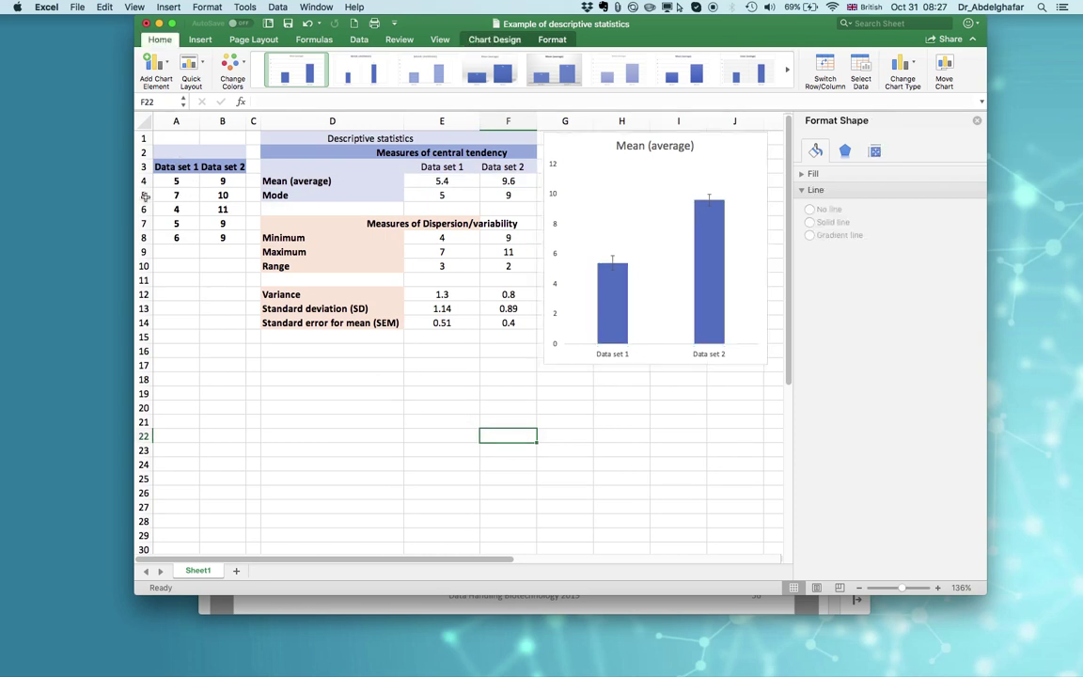
key("Up")
key("Up")
key("Left")
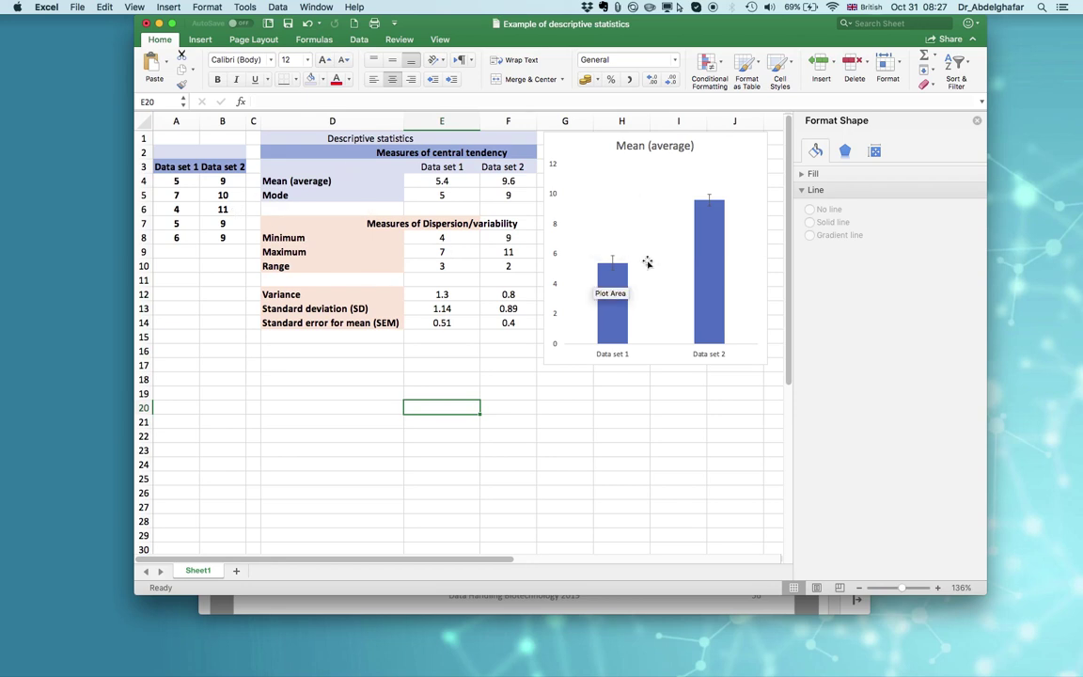
key("Up")
key("Up")
left_click_drag(174, 178, 222, 237)
left_click(217, 339)
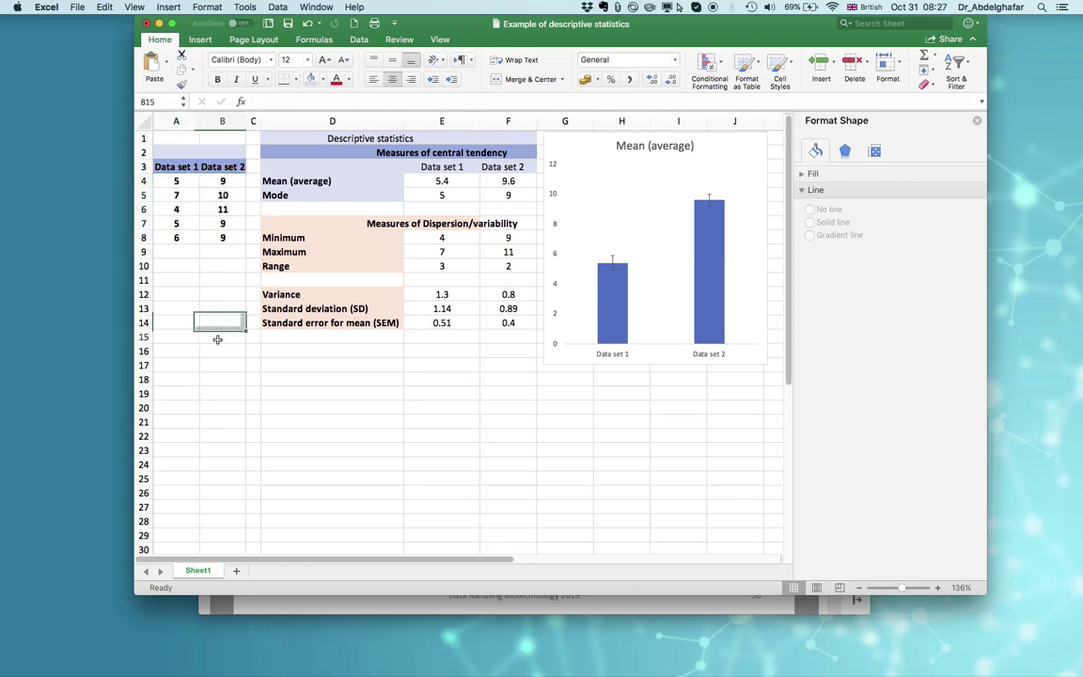
Run Descriptive Statistics on A3:B8 with first-row labels and summary statistics to a new worksheet
left_click(359, 41)
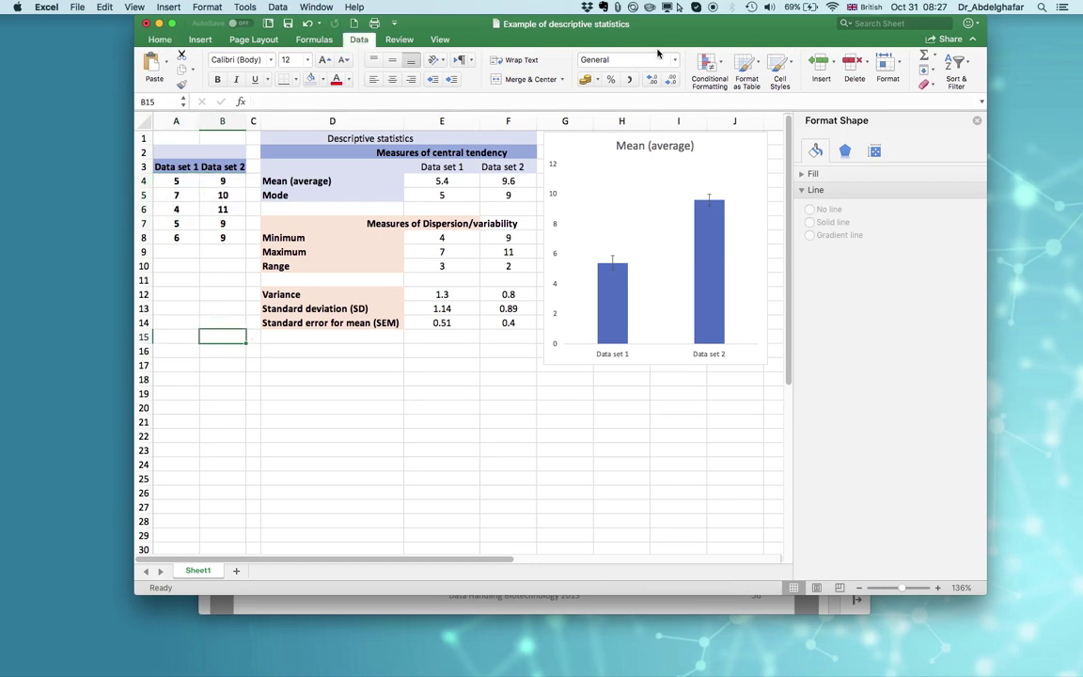
left_click(917, 70)
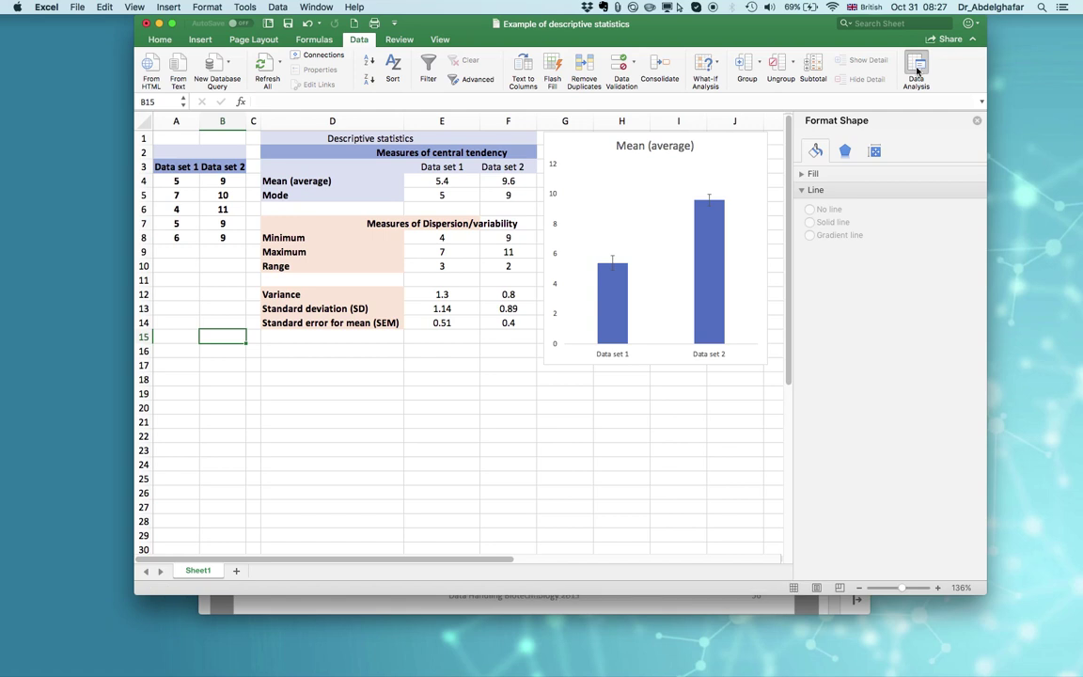
scroll(440, 230, "up", 5)
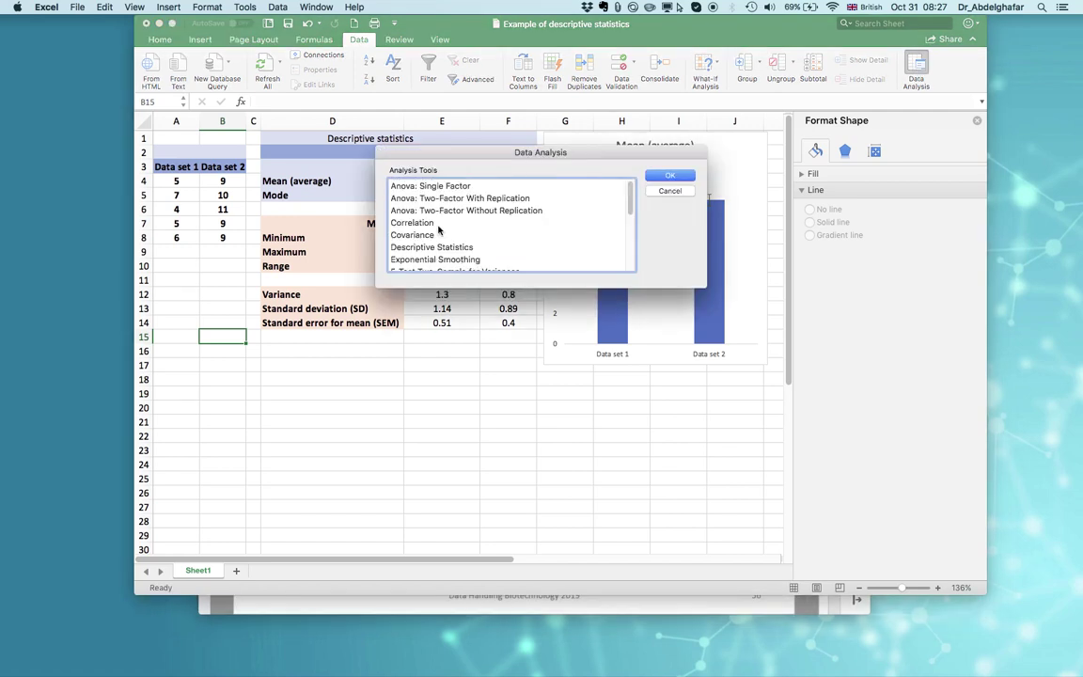
left_click(437, 248)
left_click(681, 175)
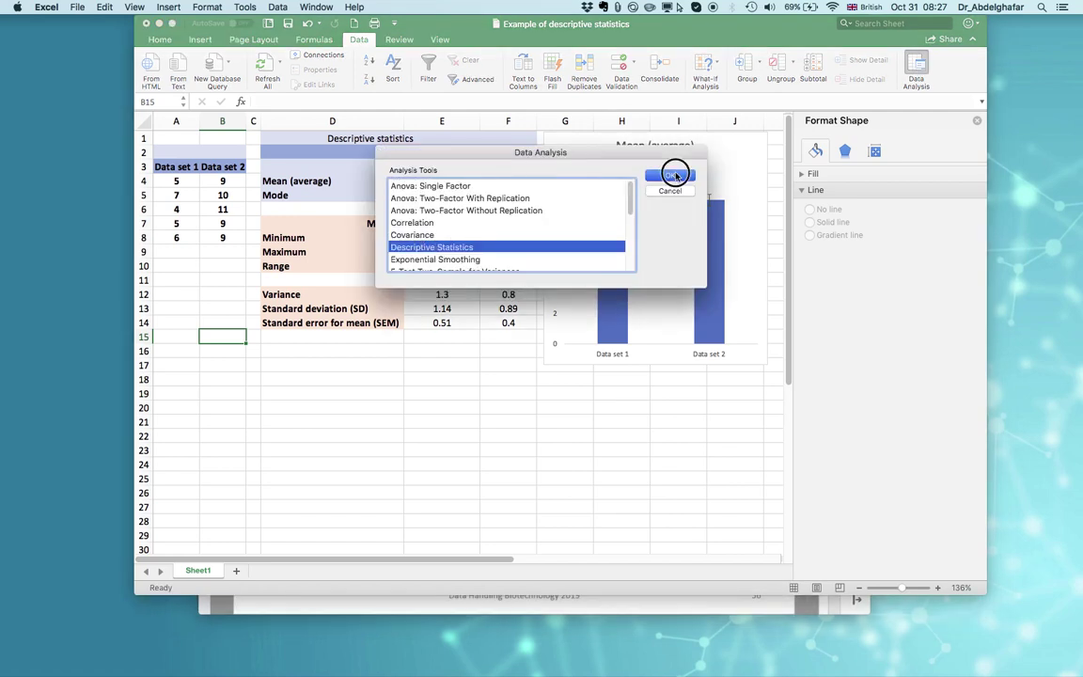
left_click(615, 163)
left_click_drag(173, 168, 220, 241)
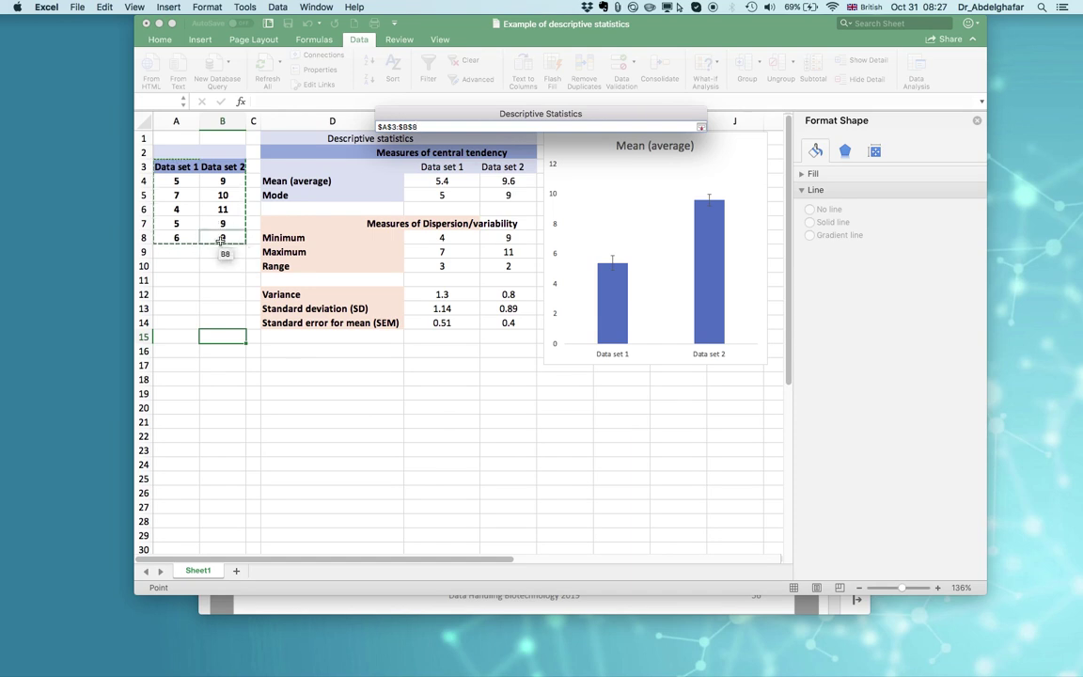
left_click(701, 128)
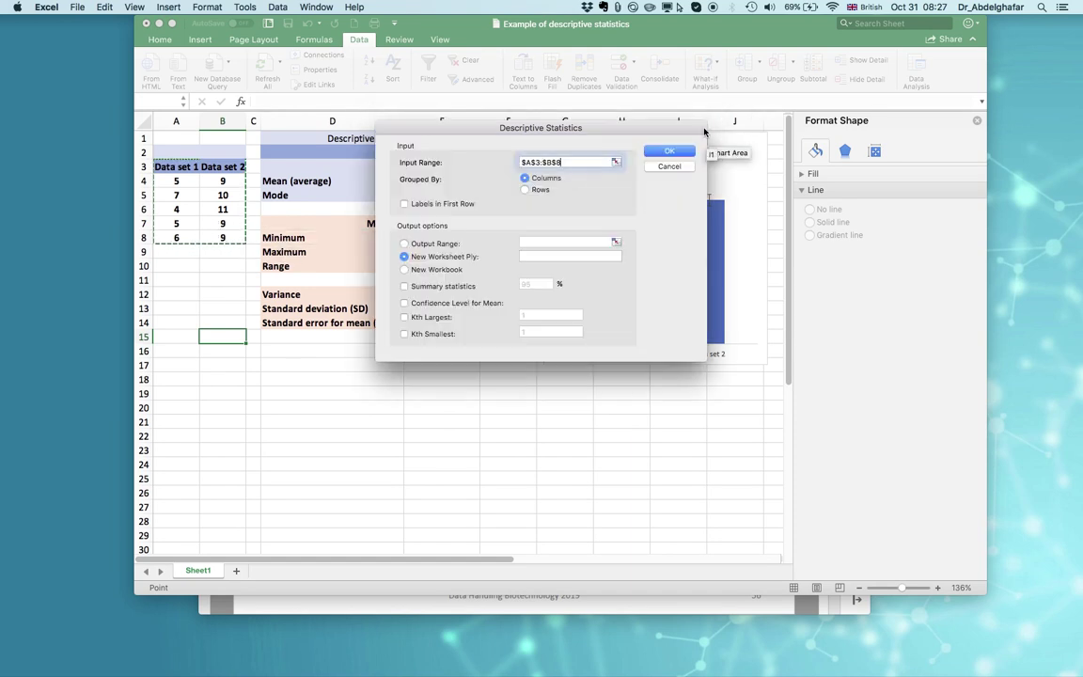
left_click(405, 204)
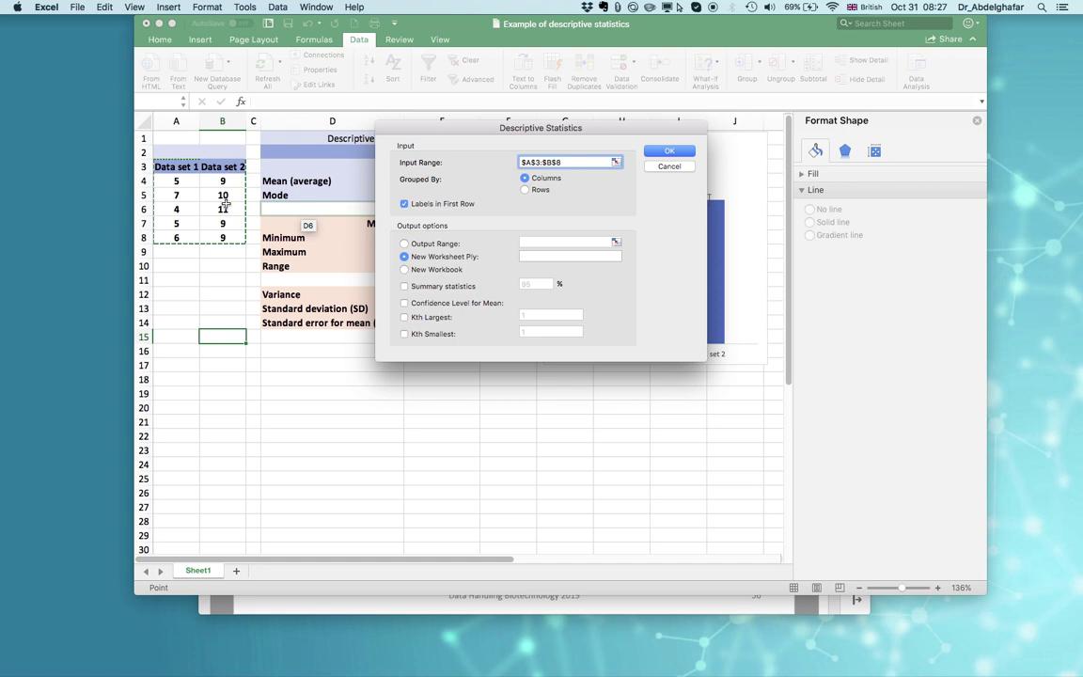
left_click(452, 285)
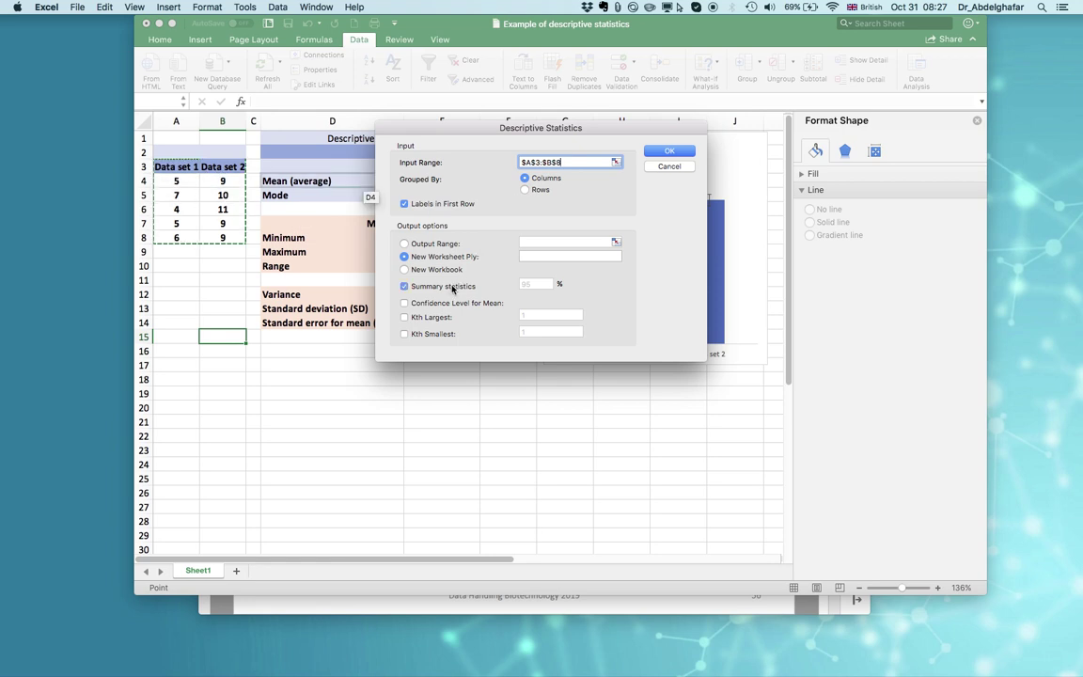
left_click(669, 151)
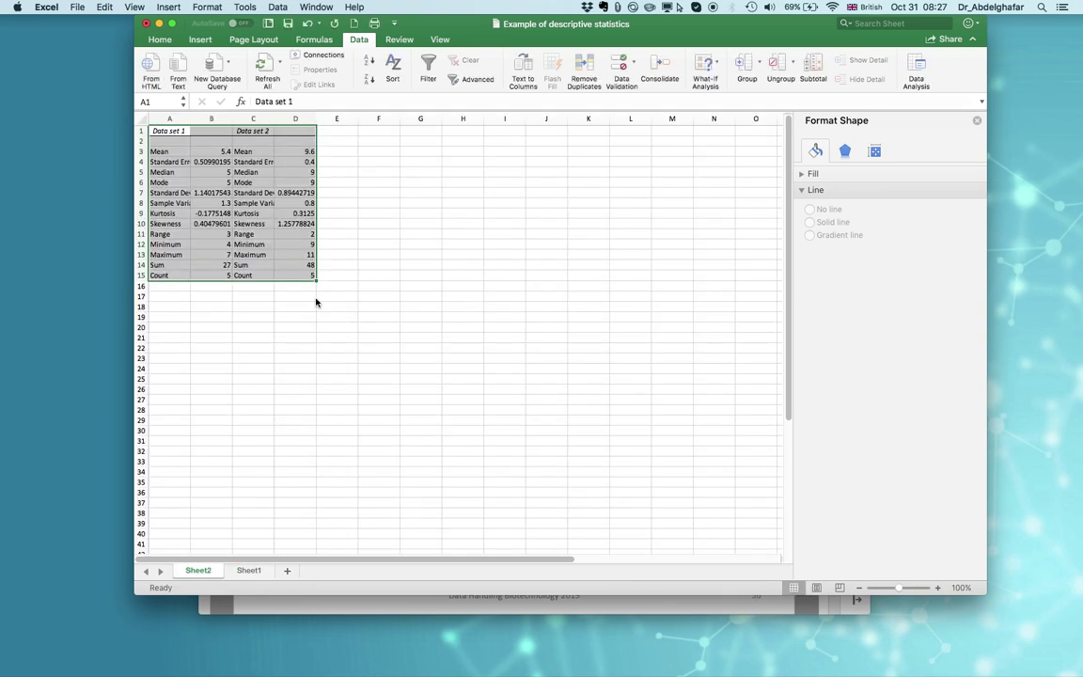
Insert a cell at A1 shifting cells right so the Data set 1 header sits over its values
scroll(295, 193, "up", 3)
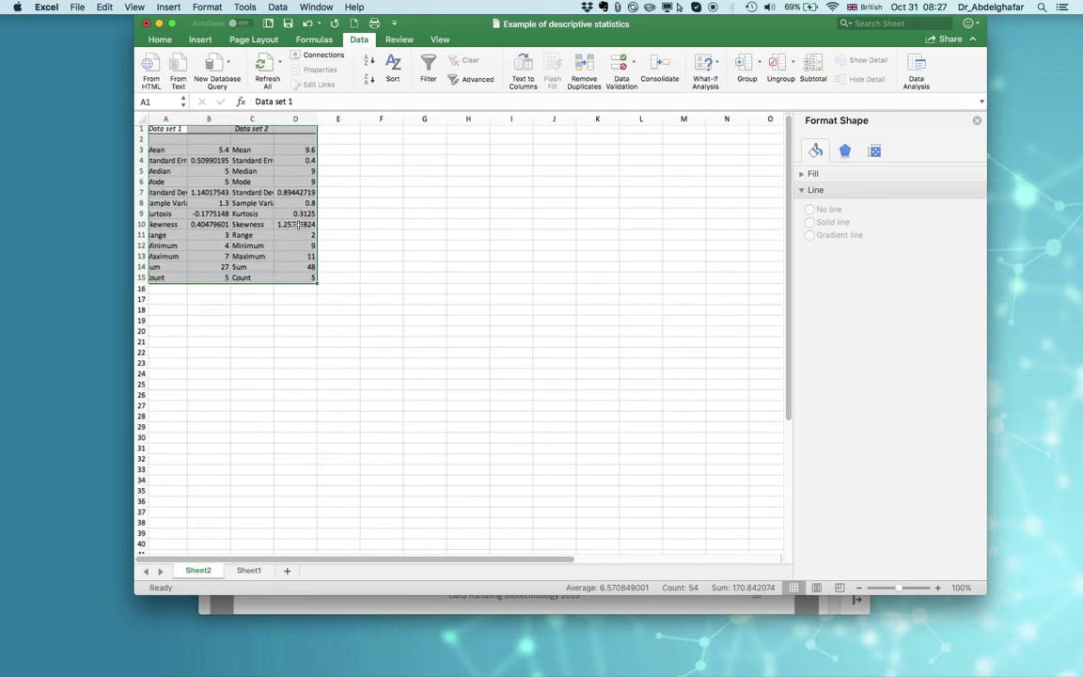
scroll(297, 225, "up", 5)
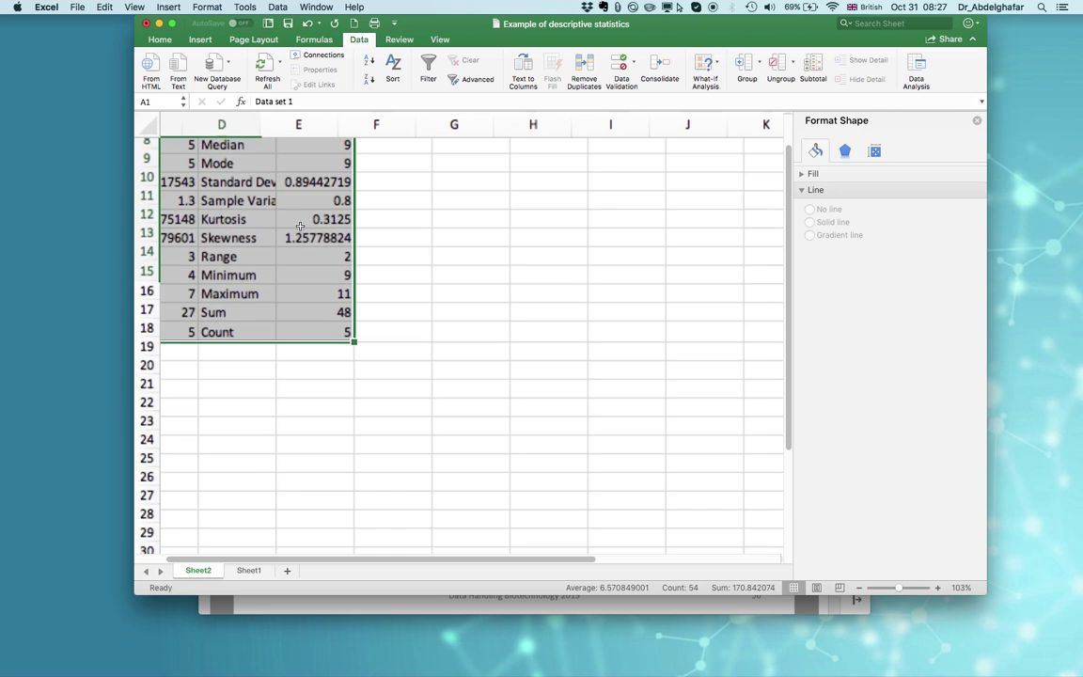
scroll(256, 494, "up", 3)
scroll(282, 376, "up", 2)
scroll(350, 292, "up", 3)
scroll(350, 292, "up", 2)
left_click(374, 213)
left_click(240, 166)
right_click(239, 166)
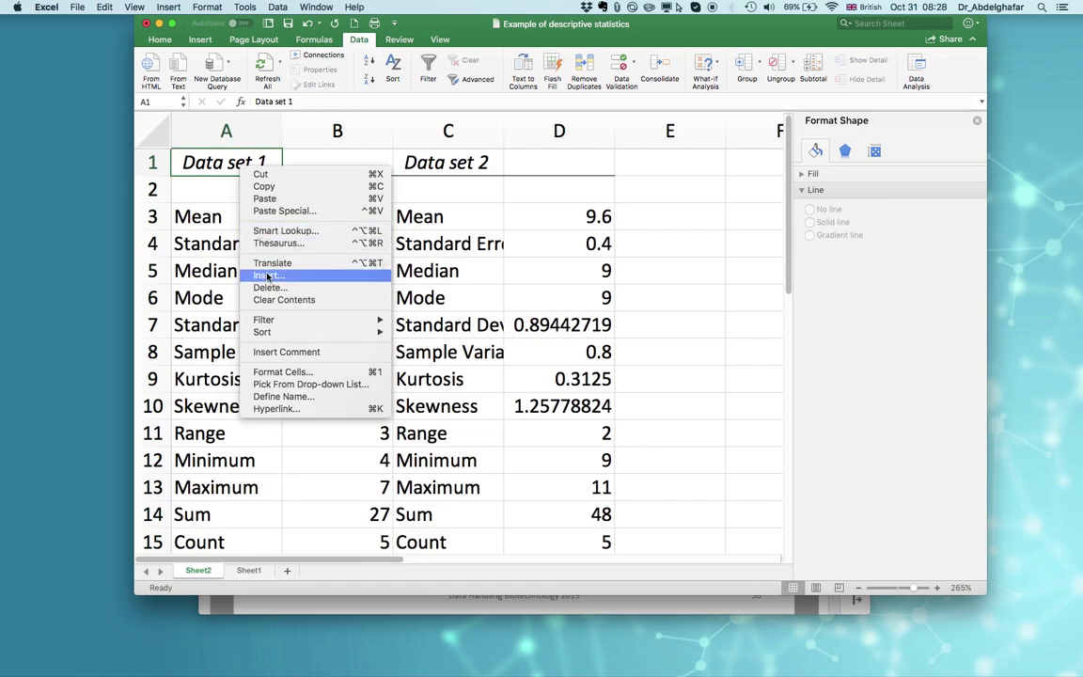
left_click(268, 275)
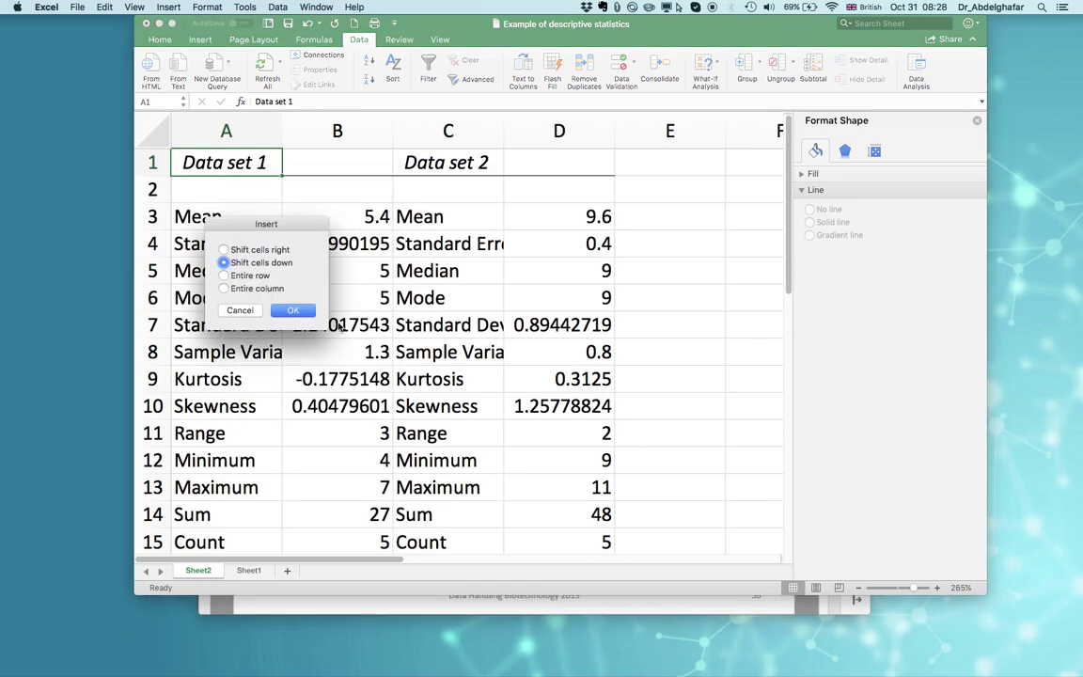
left_click(249, 251)
left_click(286, 310)
Delete the duplicate label column C
left_click(448, 186)
right_click(447, 131)
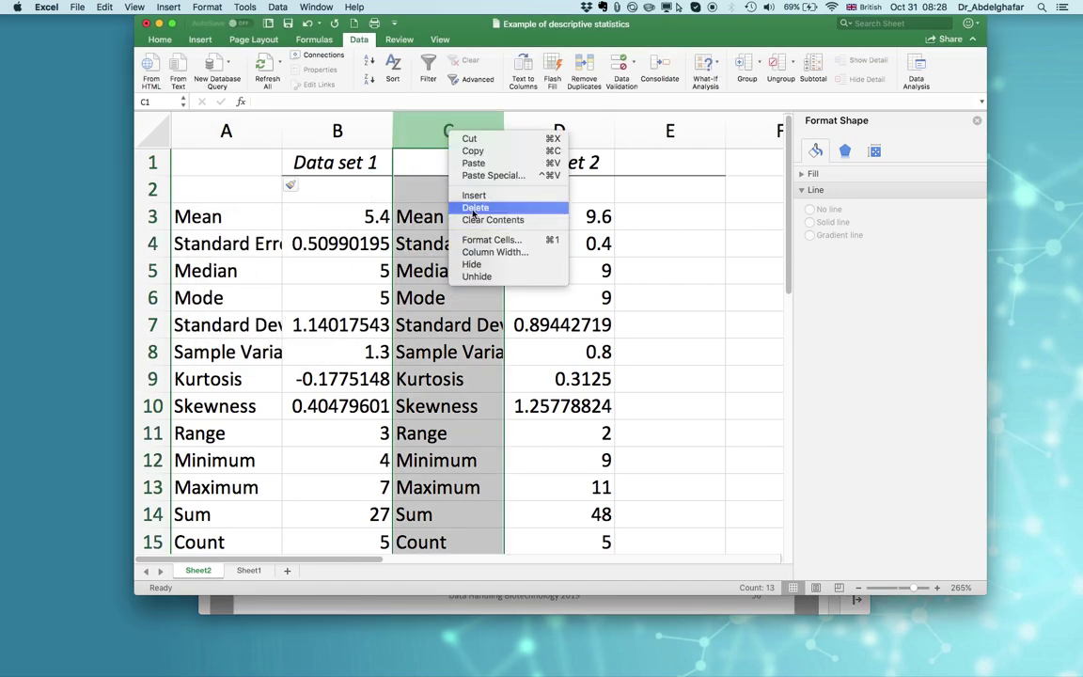
left_click(435, 227)
left_click(353, 243)
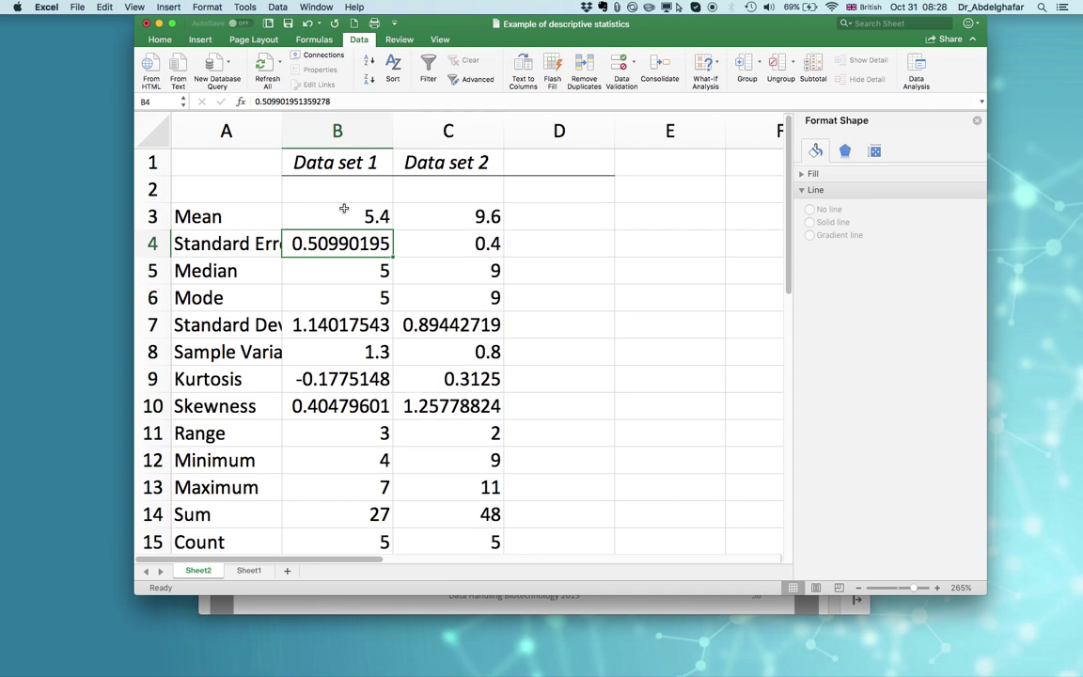
Show the values in B3:C10 to one decimal place
left_click(357, 216)
scroll(368, 245, "down", 4)
left_click(409, 301, "shift")
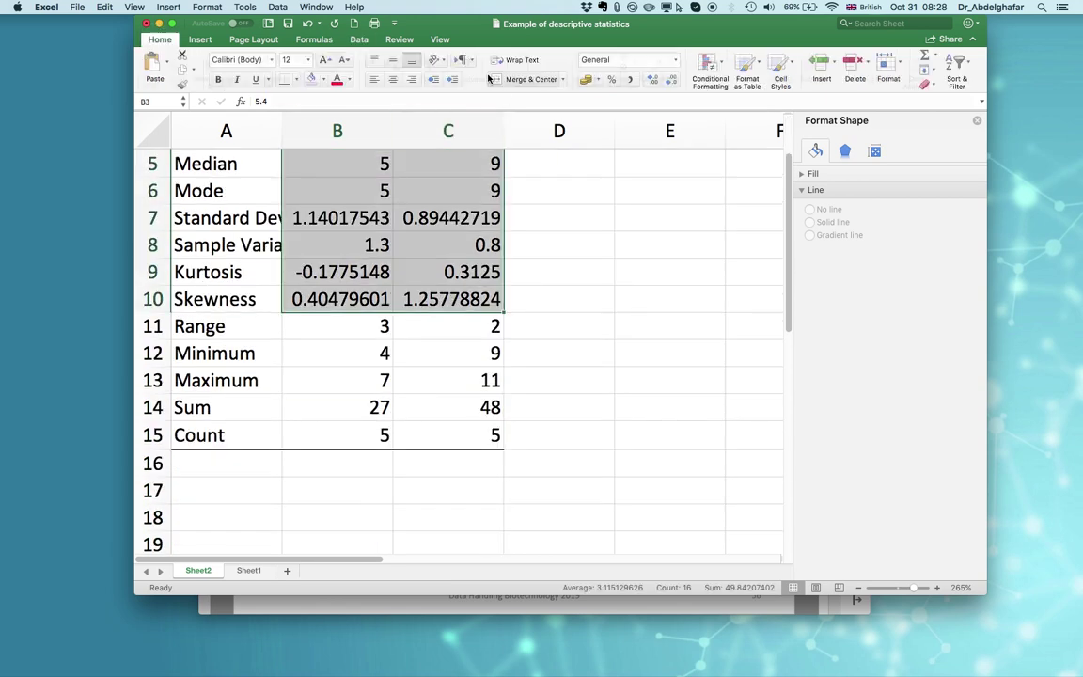
left_click(674, 80)
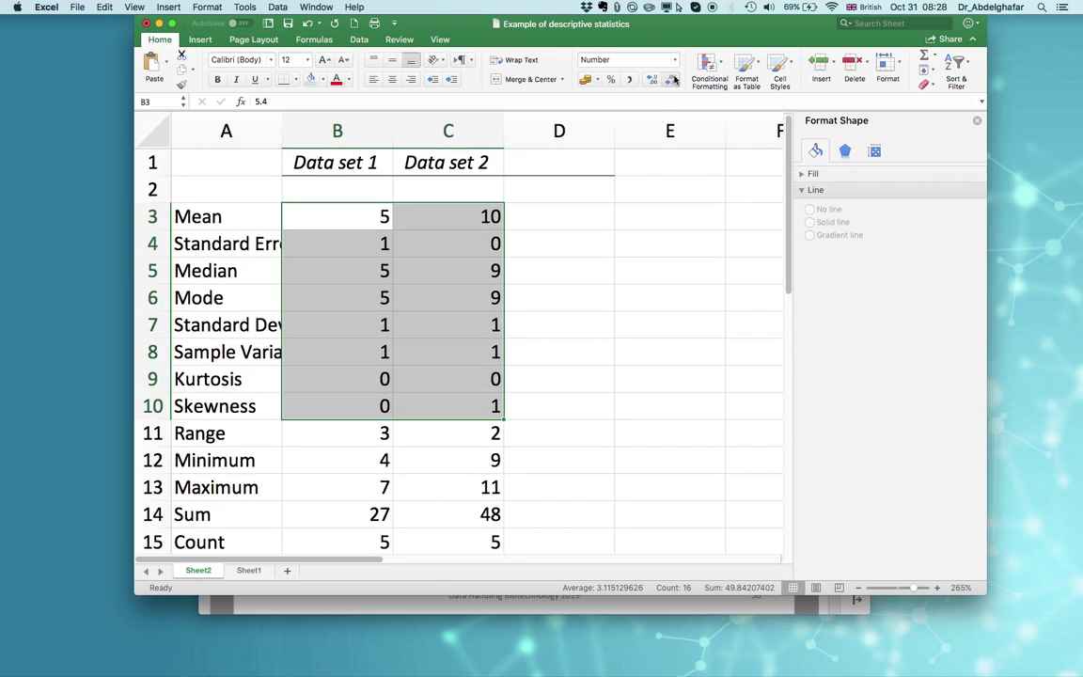
left_click(656, 81)
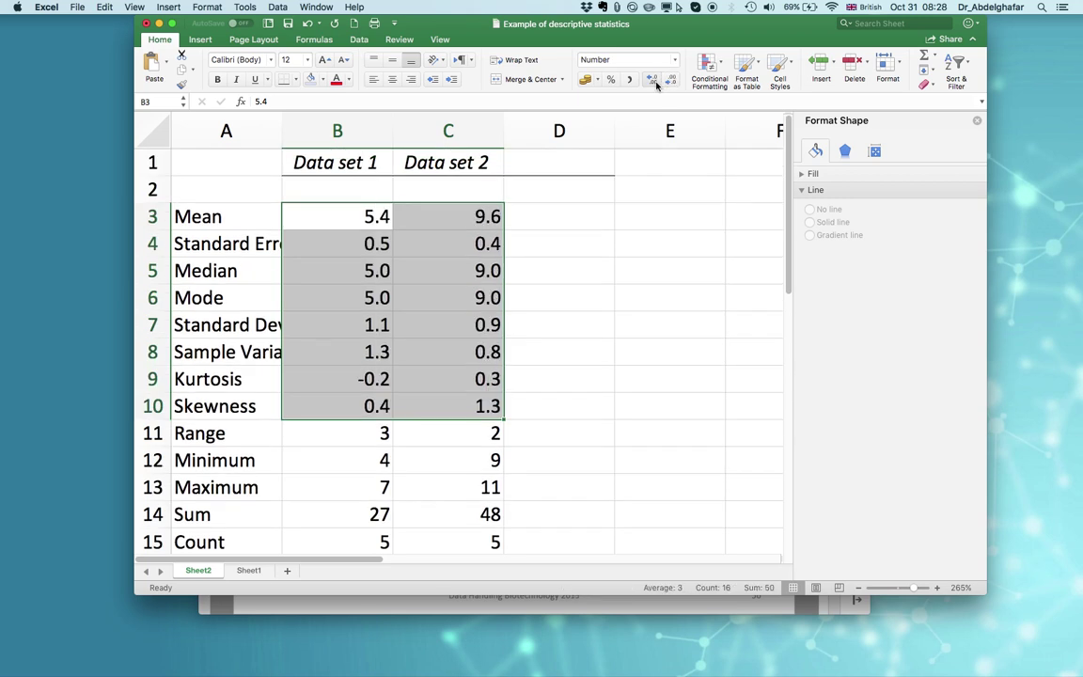
Centre the summary values in B3:C15
left_click(592, 290)
left_click(351, 217)
scroll(464, 398, "down", 2)
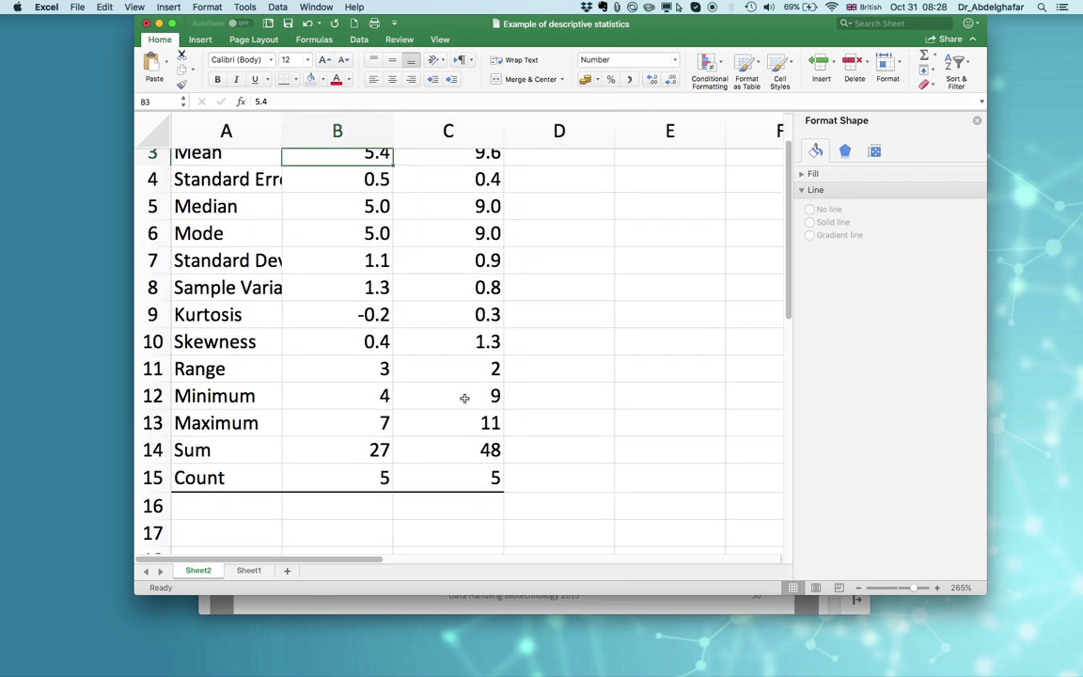
left_click(475, 479, "shift")
scroll(503, 305, "up", 2)
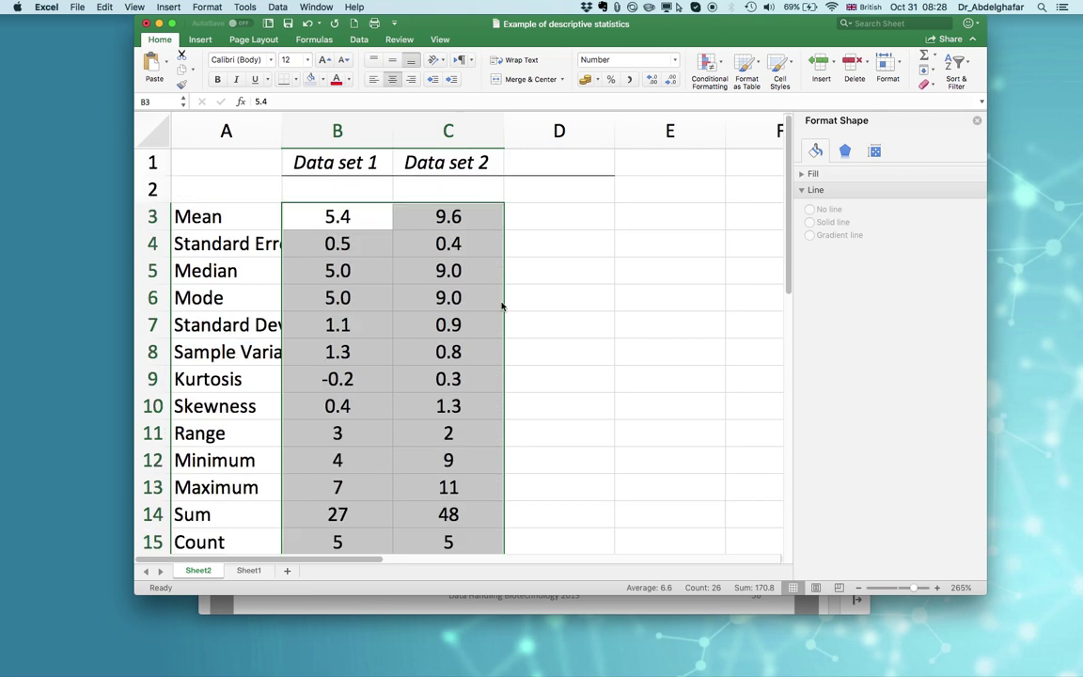
left_click(337, 379)
Widen column A to fit the statistic labels and select the whole table A1:C15
left_click(218, 323)
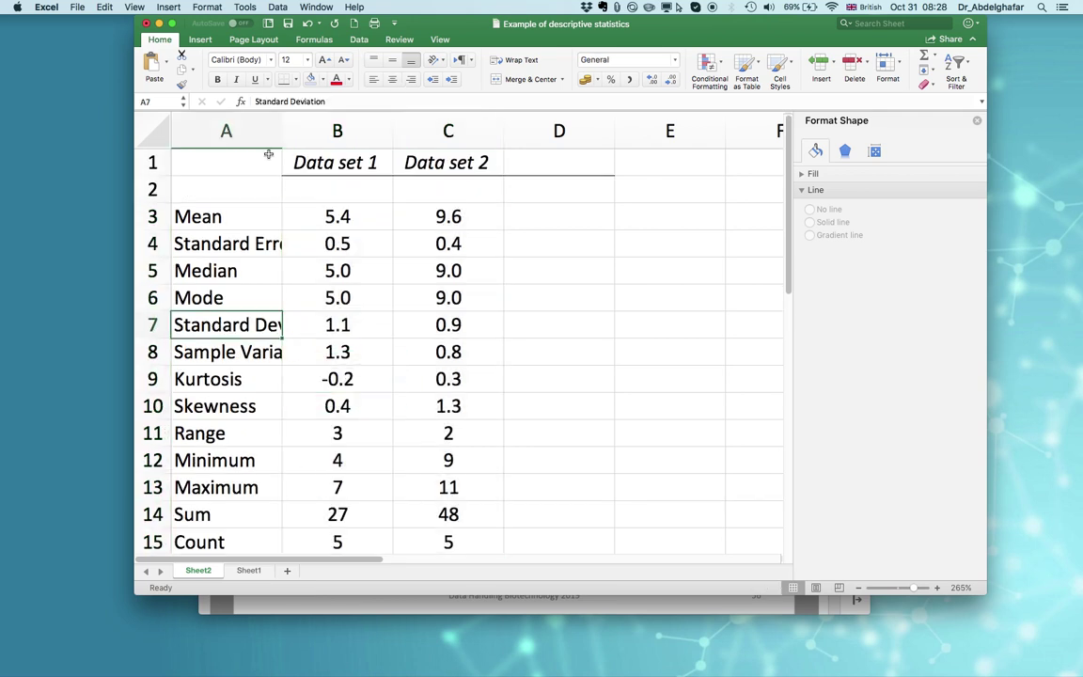
left_click_drag(282, 132, 328, 132)
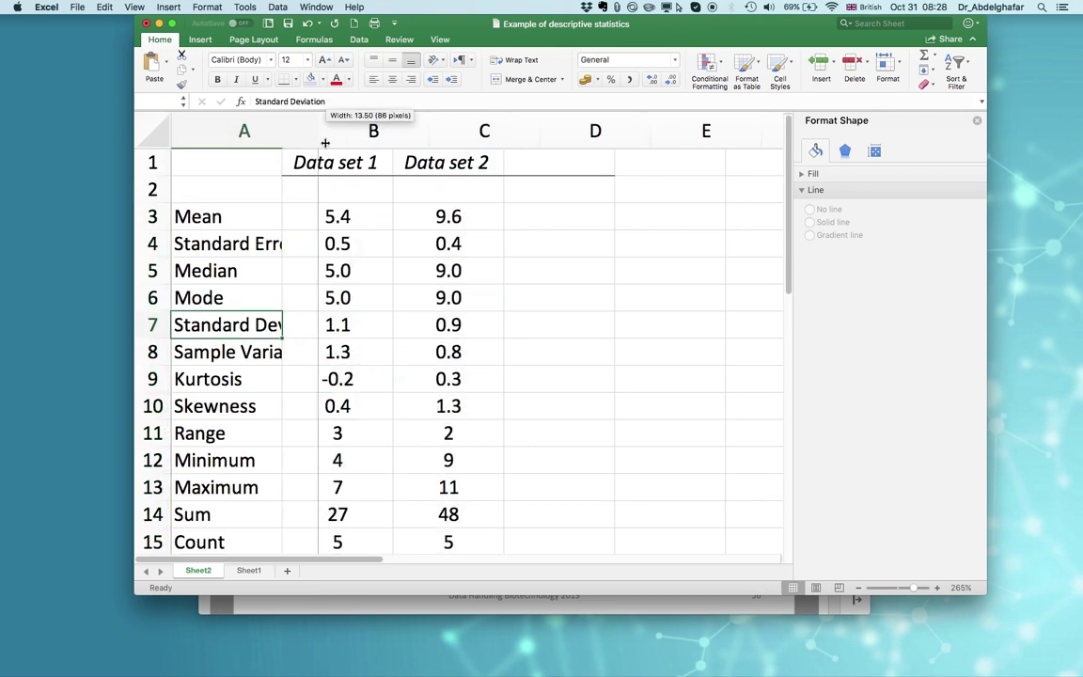
scroll(293, 340, "down", 1)
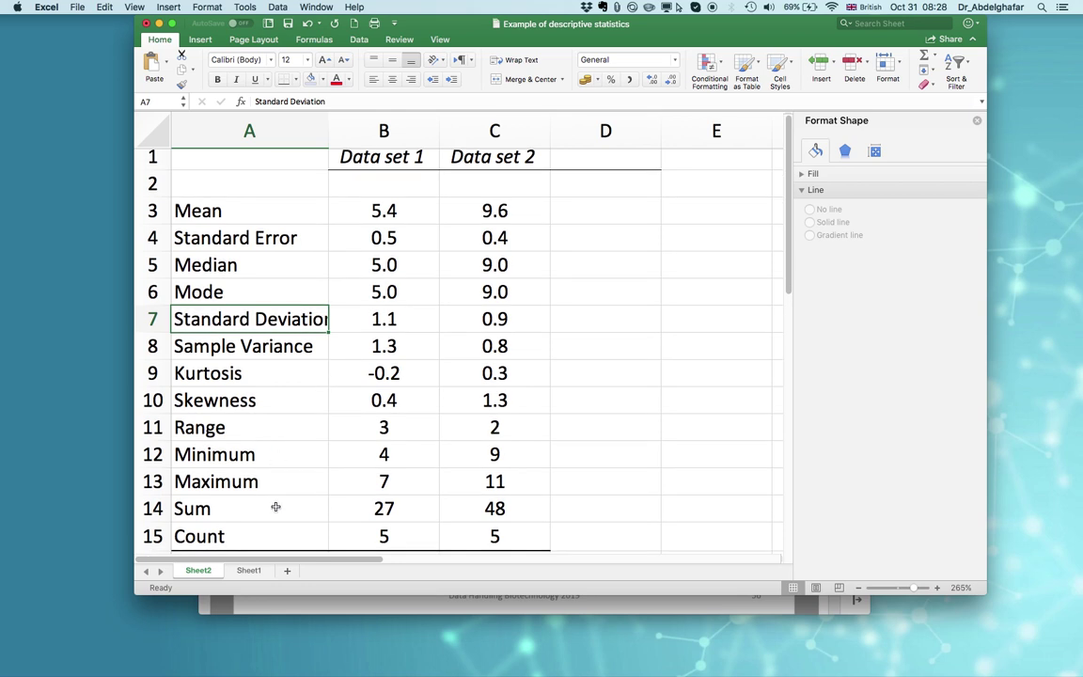
left_click_drag(461, 531, 177, 130)
Copy Sheet2's summary table A1:C15 and paste it on Sheet1 at D17
right_click(230, 192)
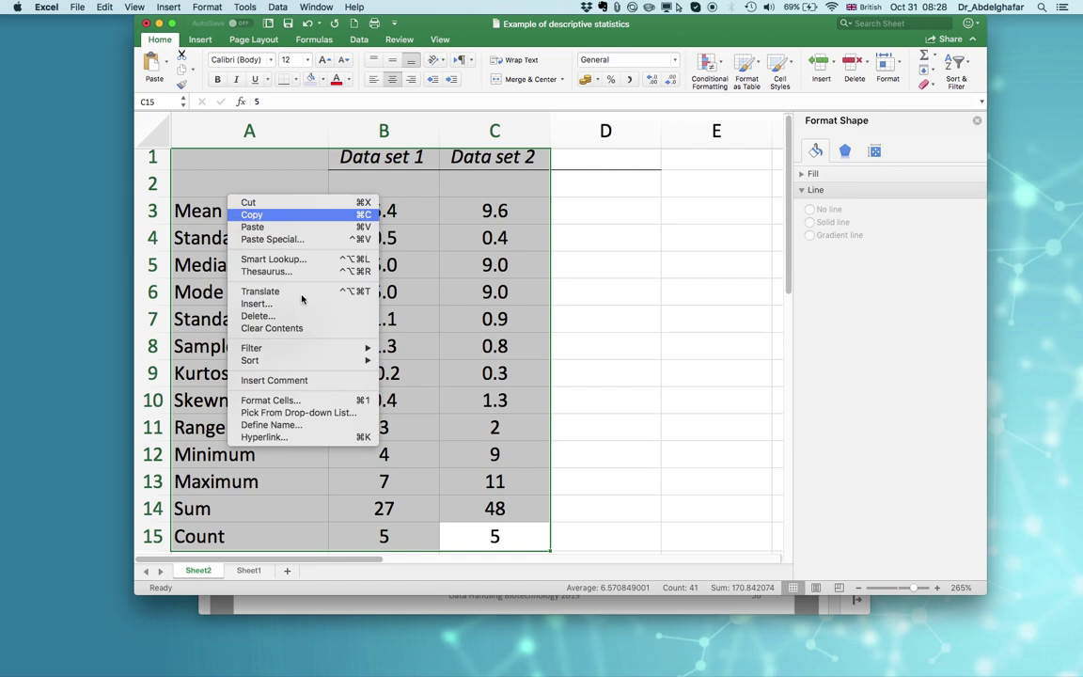
left_click(256, 211)
left_click(248, 570)
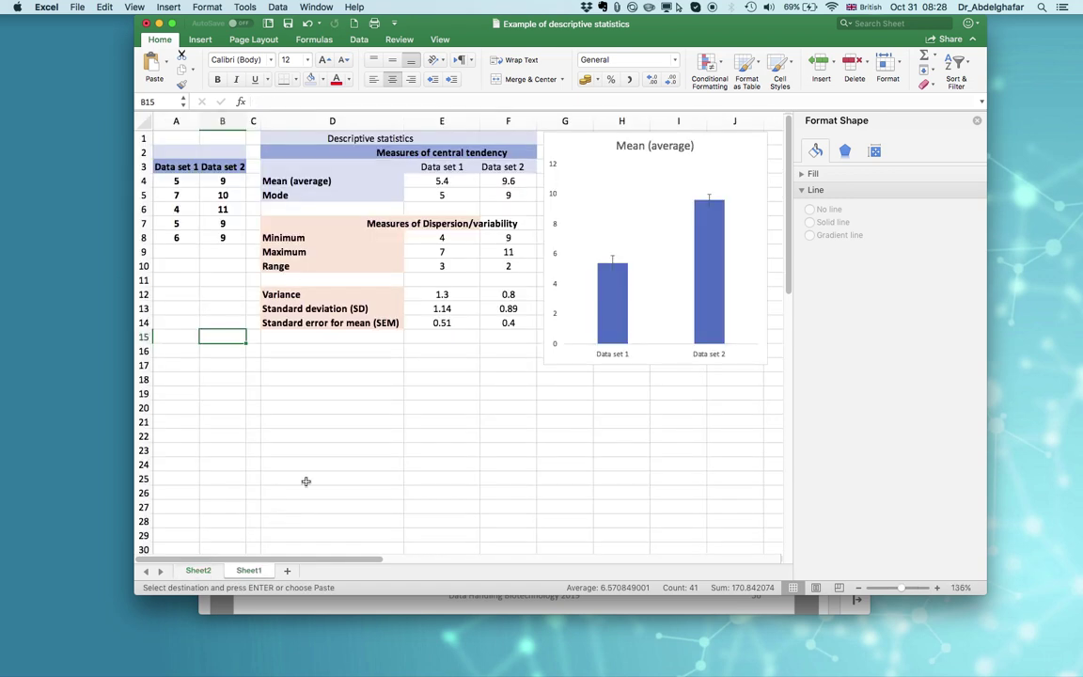
left_click(268, 363)
right_click(268, 363)
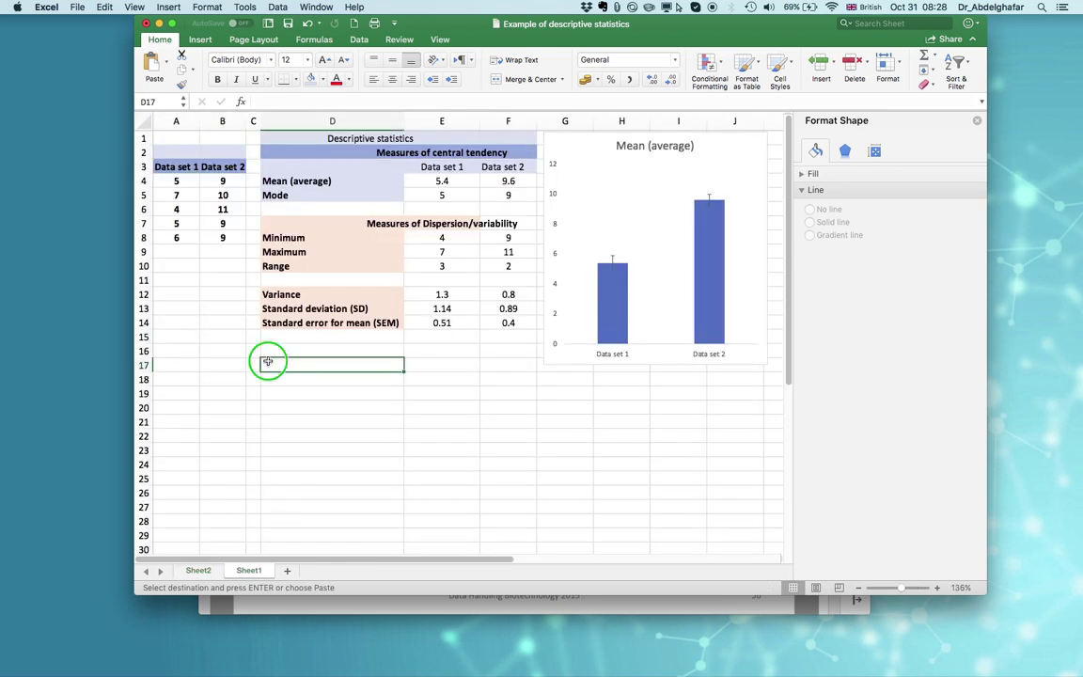
left_click(292, 392)
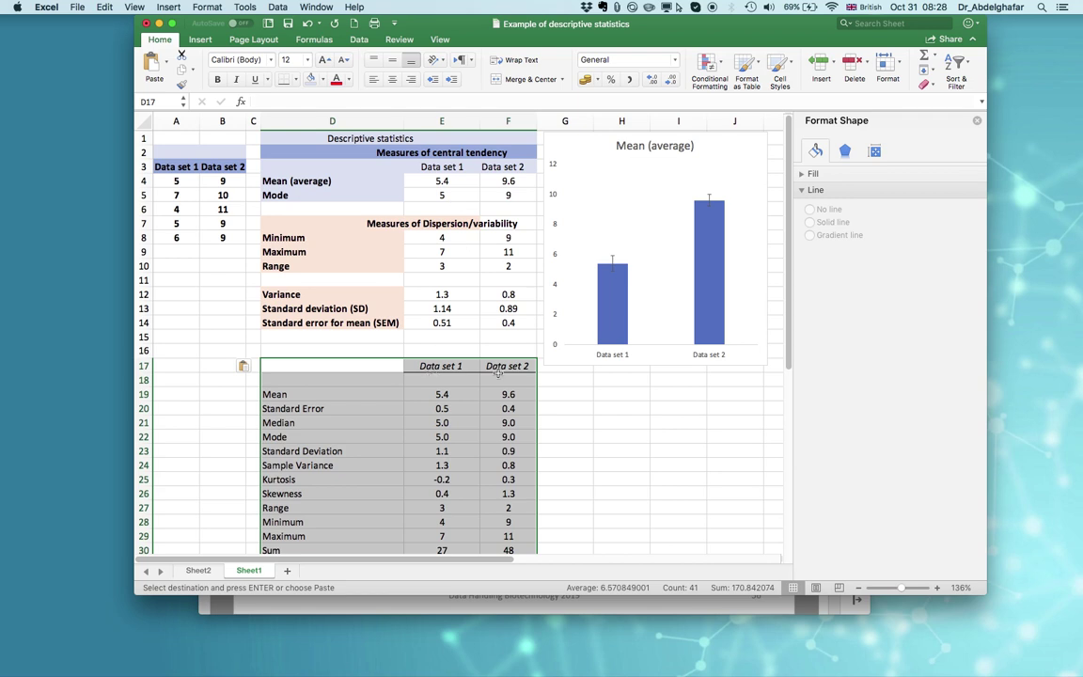
left_click(595, 424)
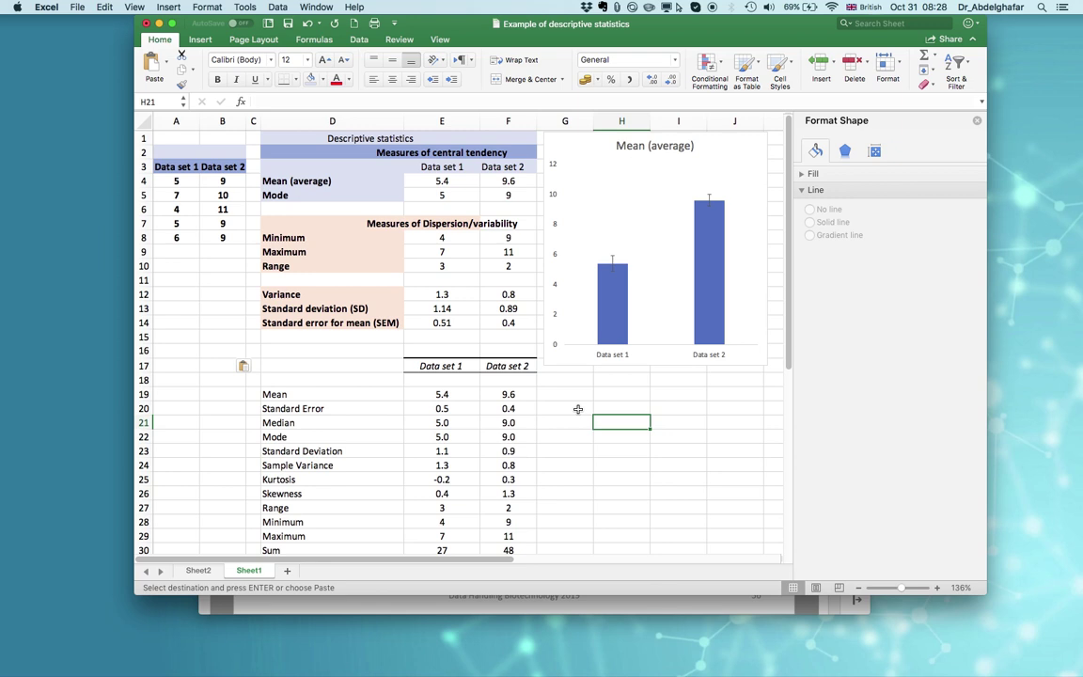